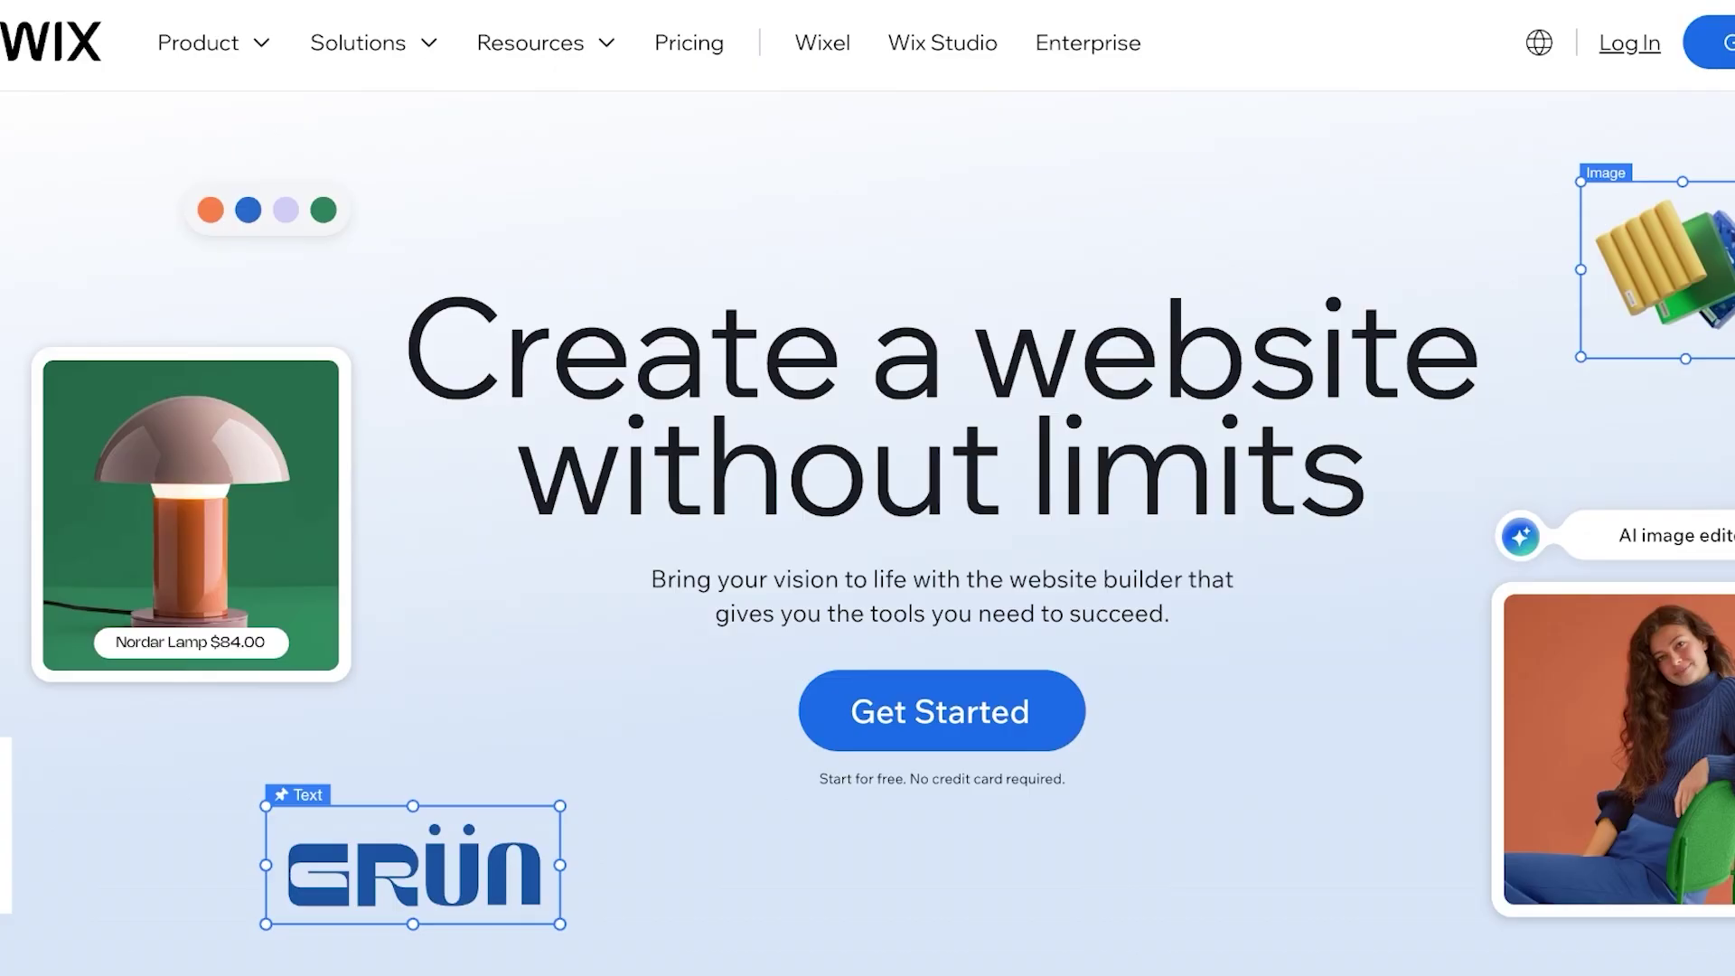
# Scroll down and back up on the Wix homepage to look it over
pyautogui.scroll(-3, 867, 488)
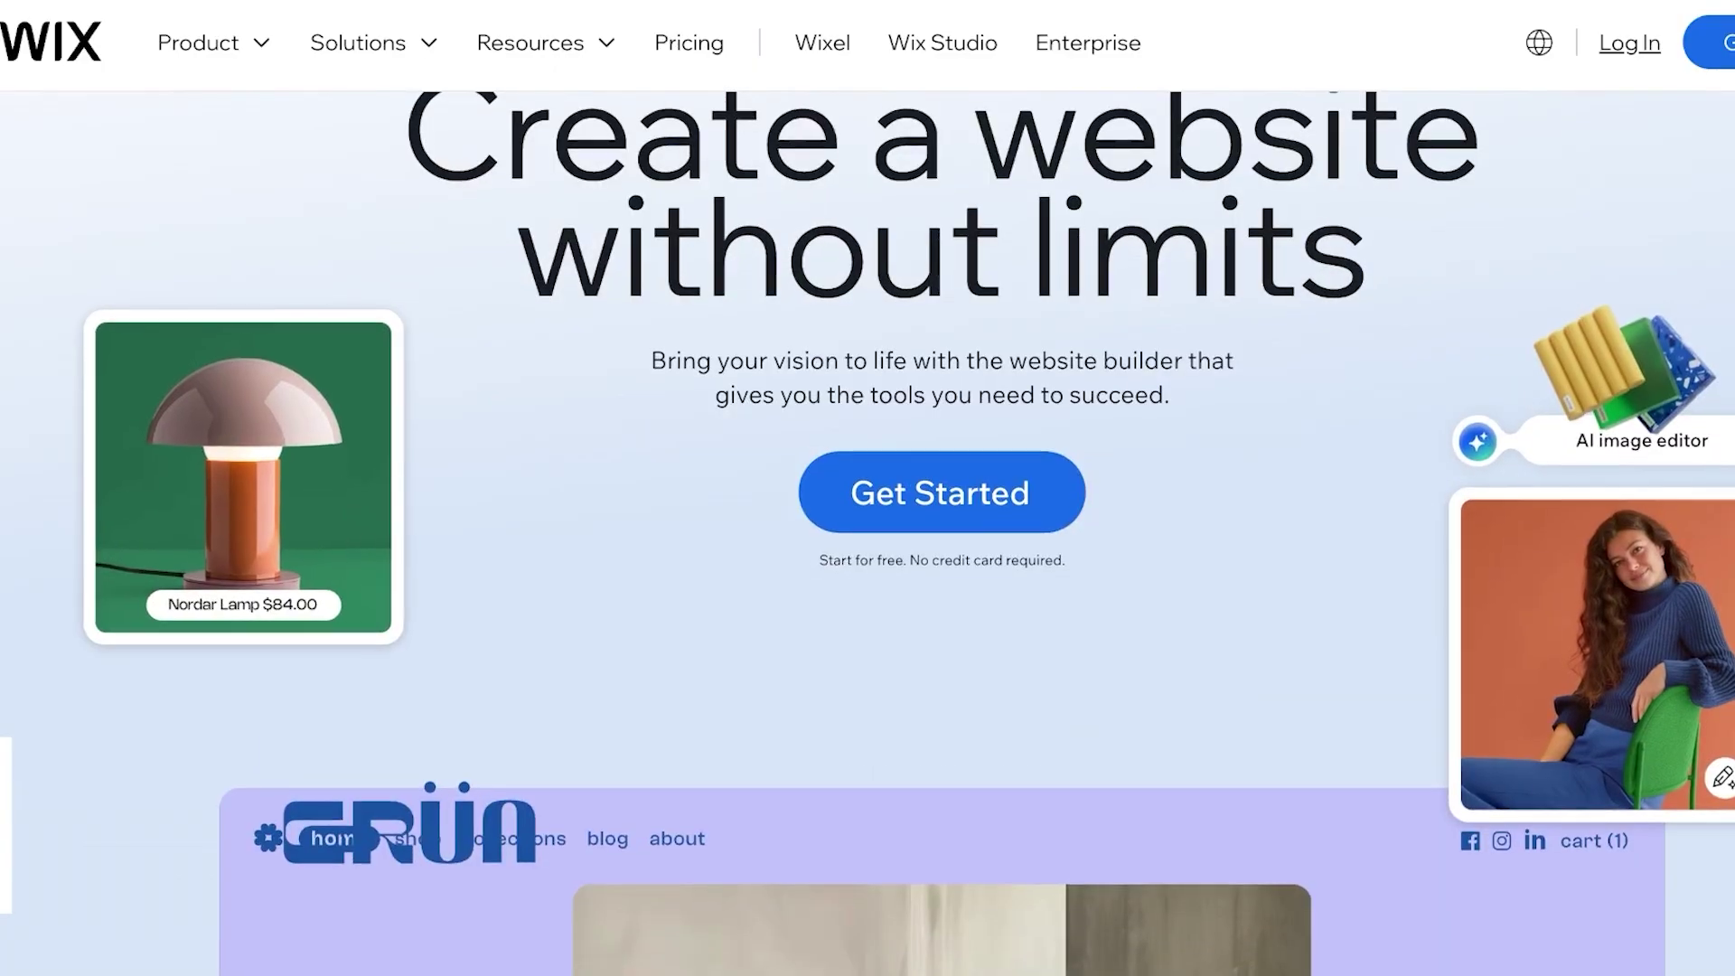
pyautogui.scroll(3, 867, 488)
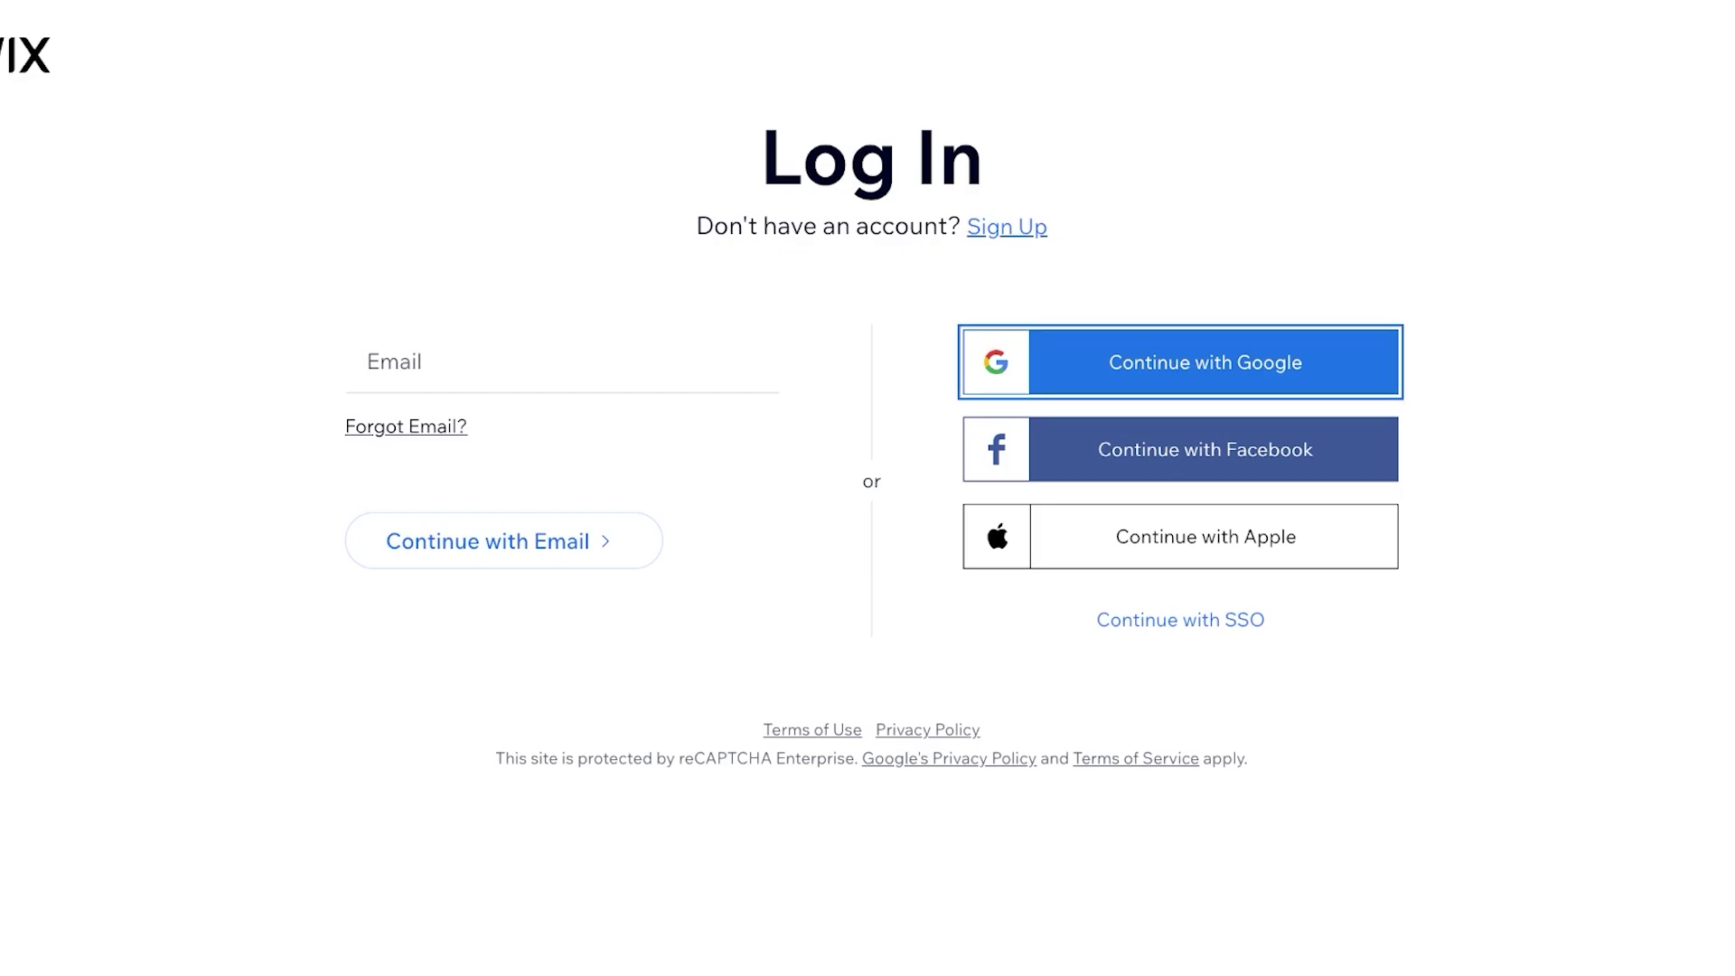
# Log in to Wix with the account e-mail and the pasted account password
pyautogui.click(1007, 227)
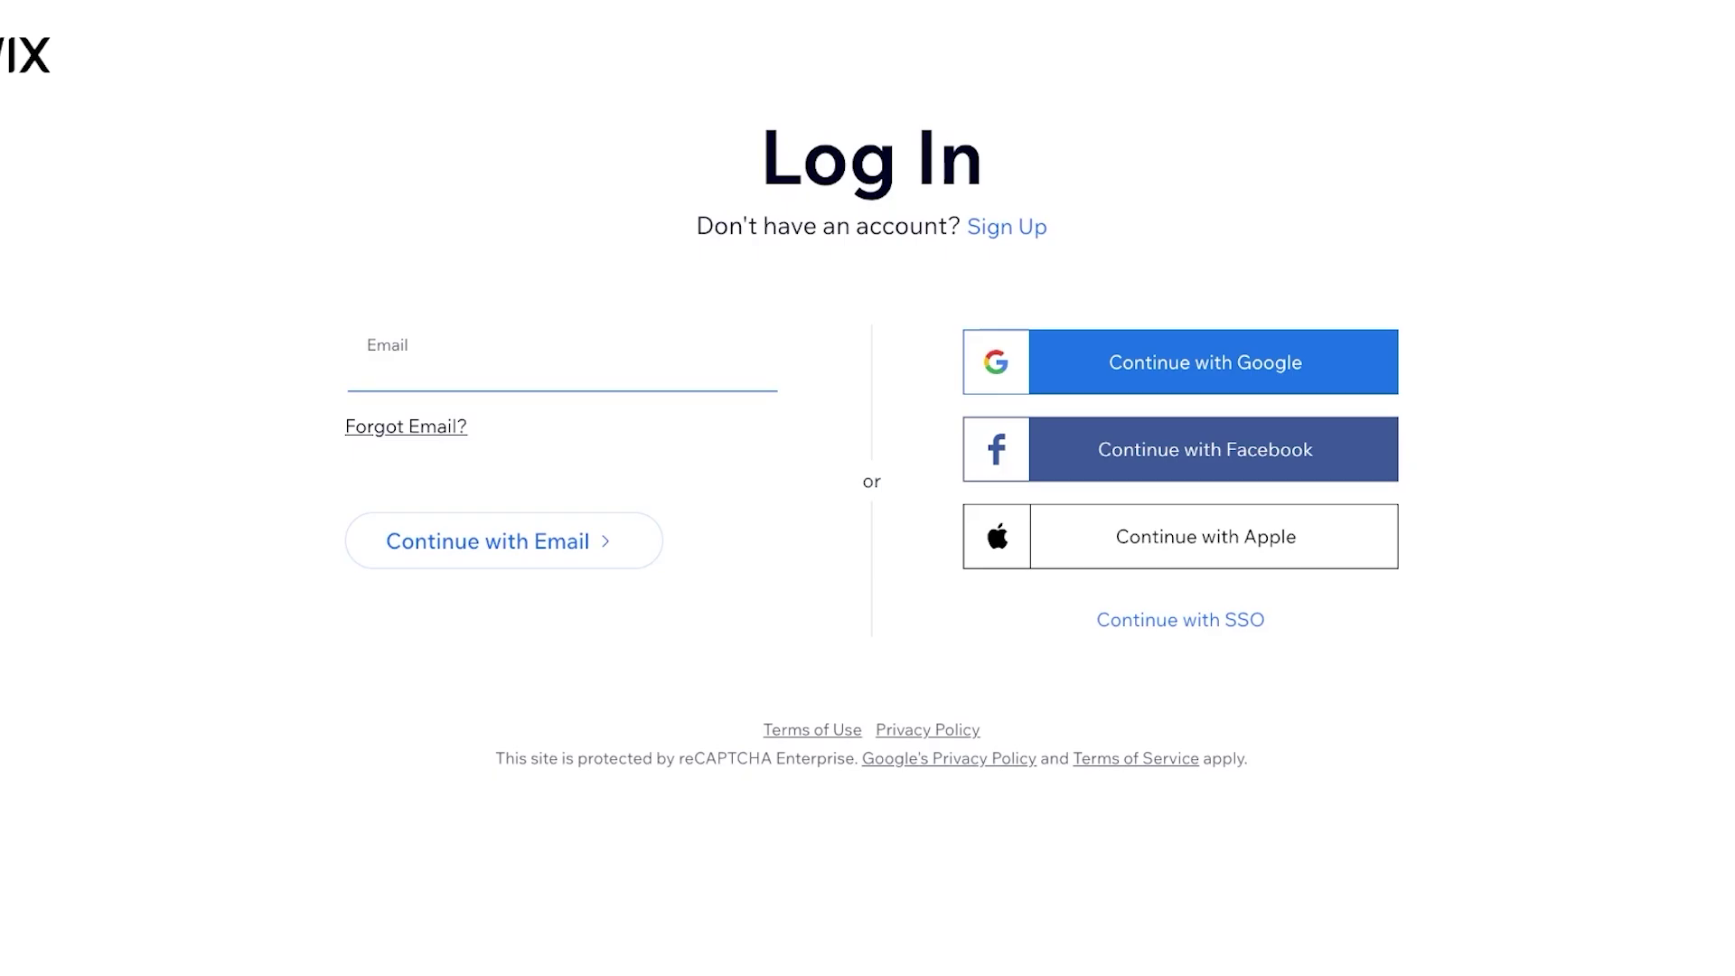
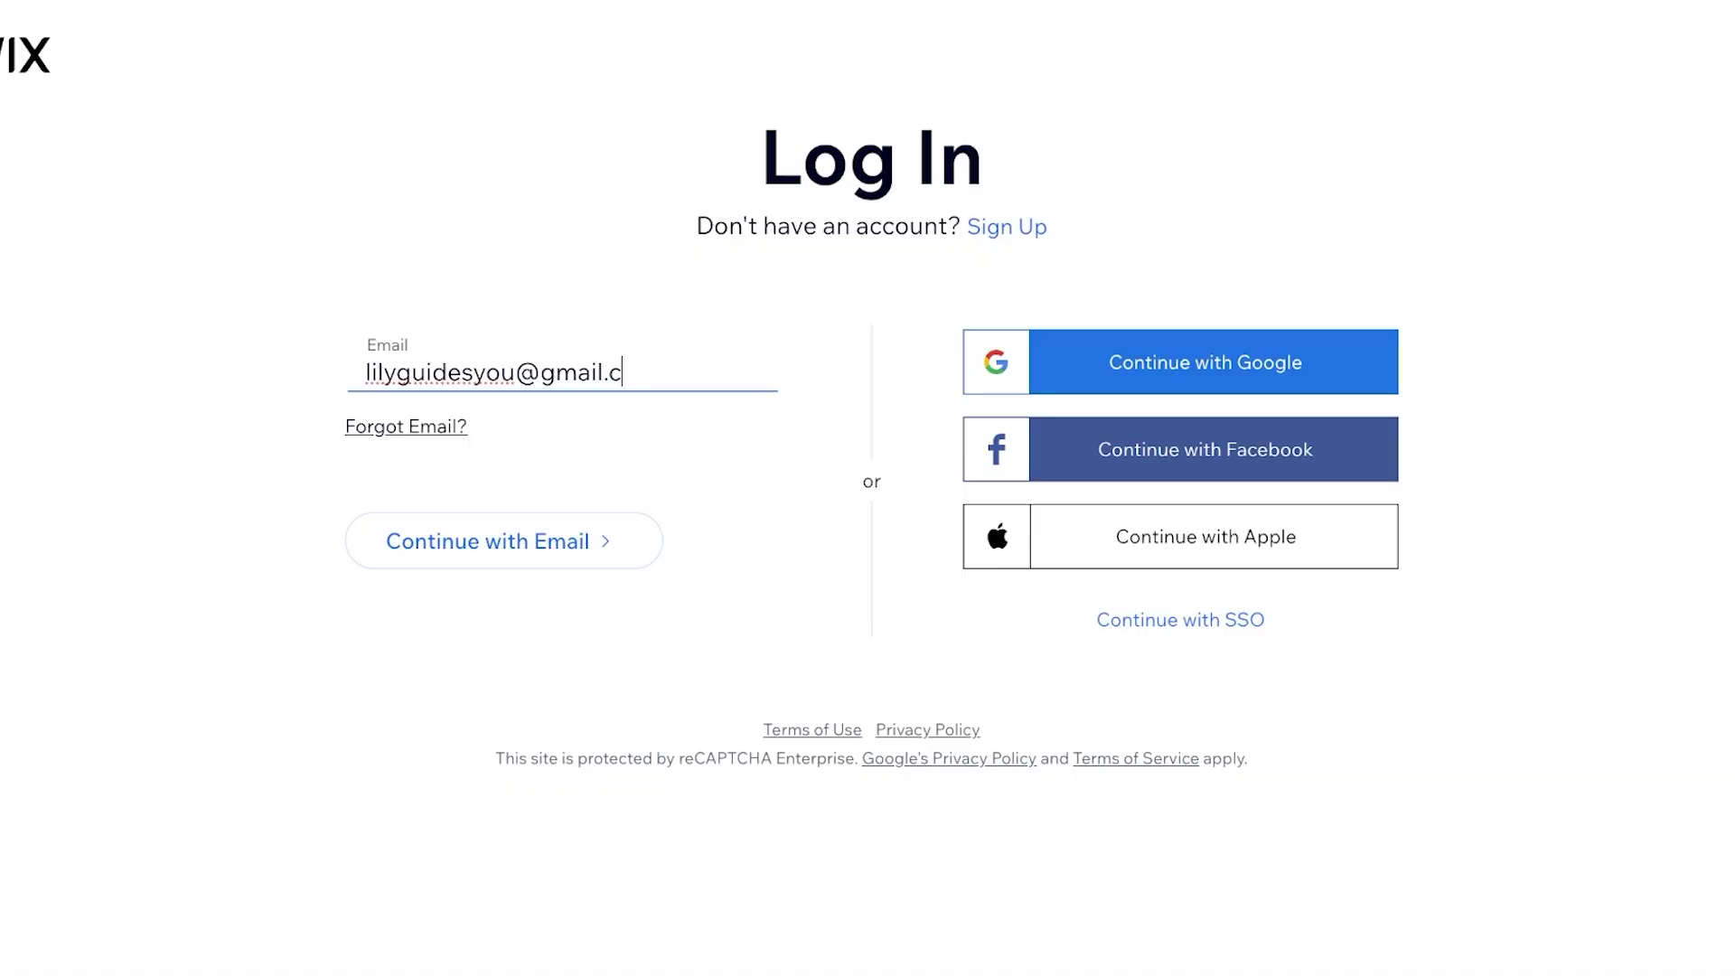
pyautogui.press('Return')
pyautogui.hotkey('ctrl', 'v')
pyautogui.press('Return')
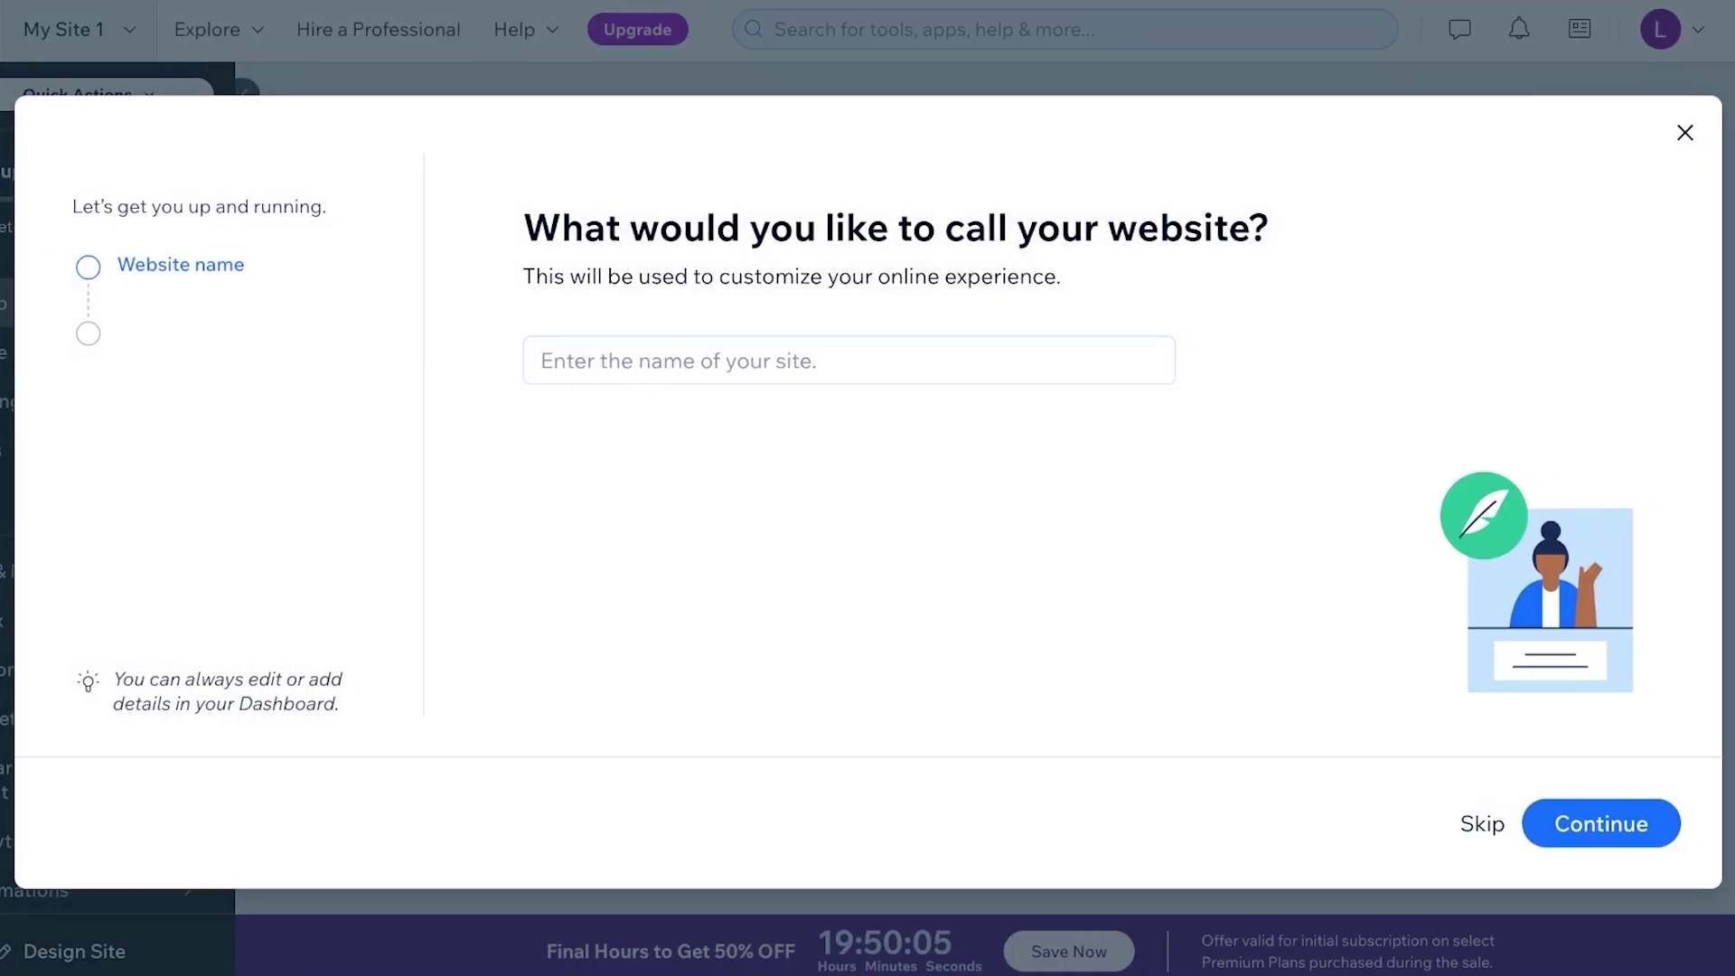
# Name the website 'Lilys Life' in the setup wizard
pyautogui.click(850, 360)
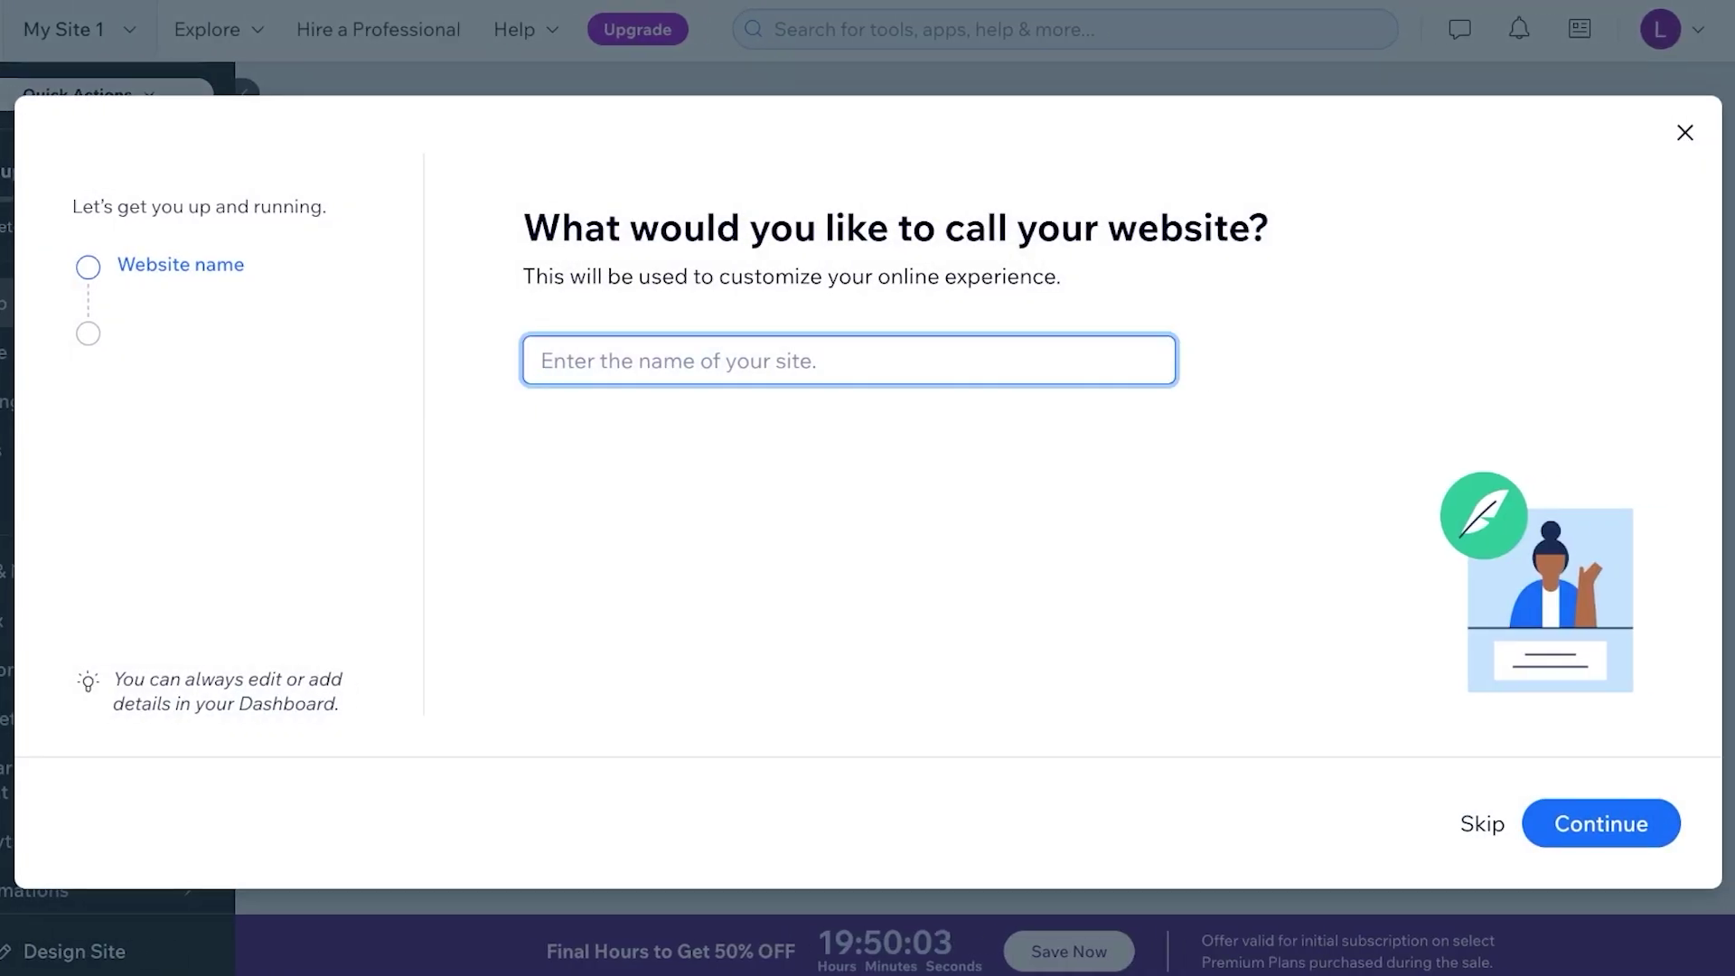
pyautogui.write('Pop')
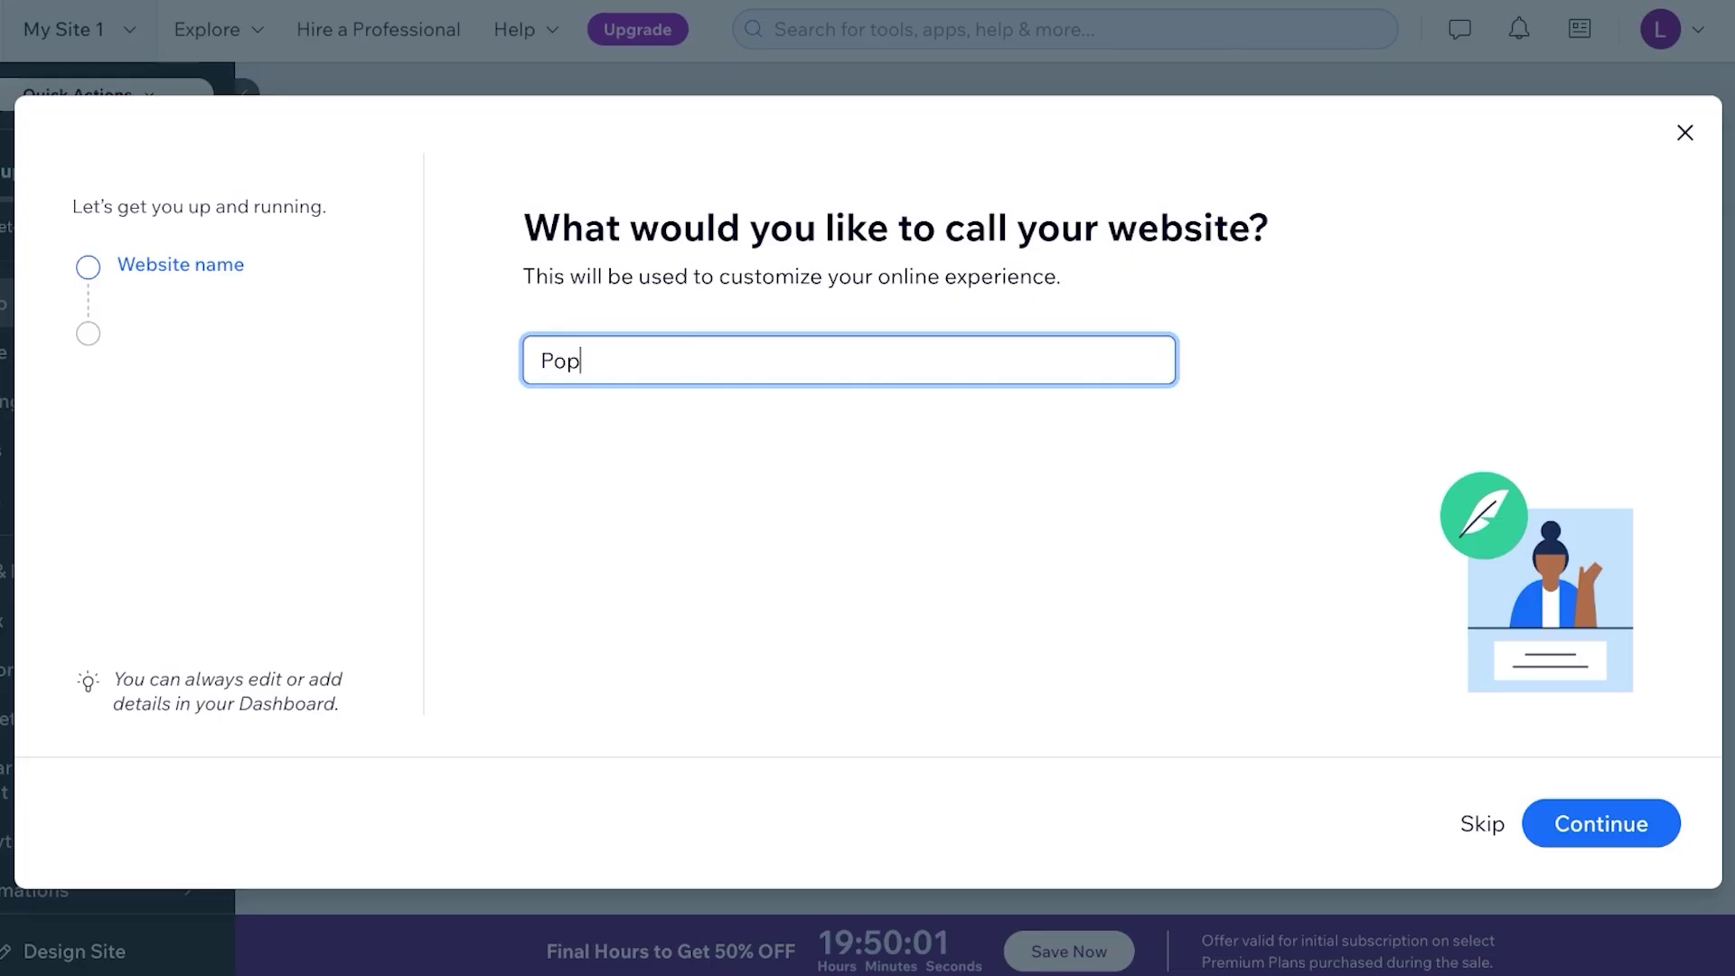
pyautogui.press('BackSpace')
pyautogui.press('BackSpace')
pyautogui.press('BackSpace')
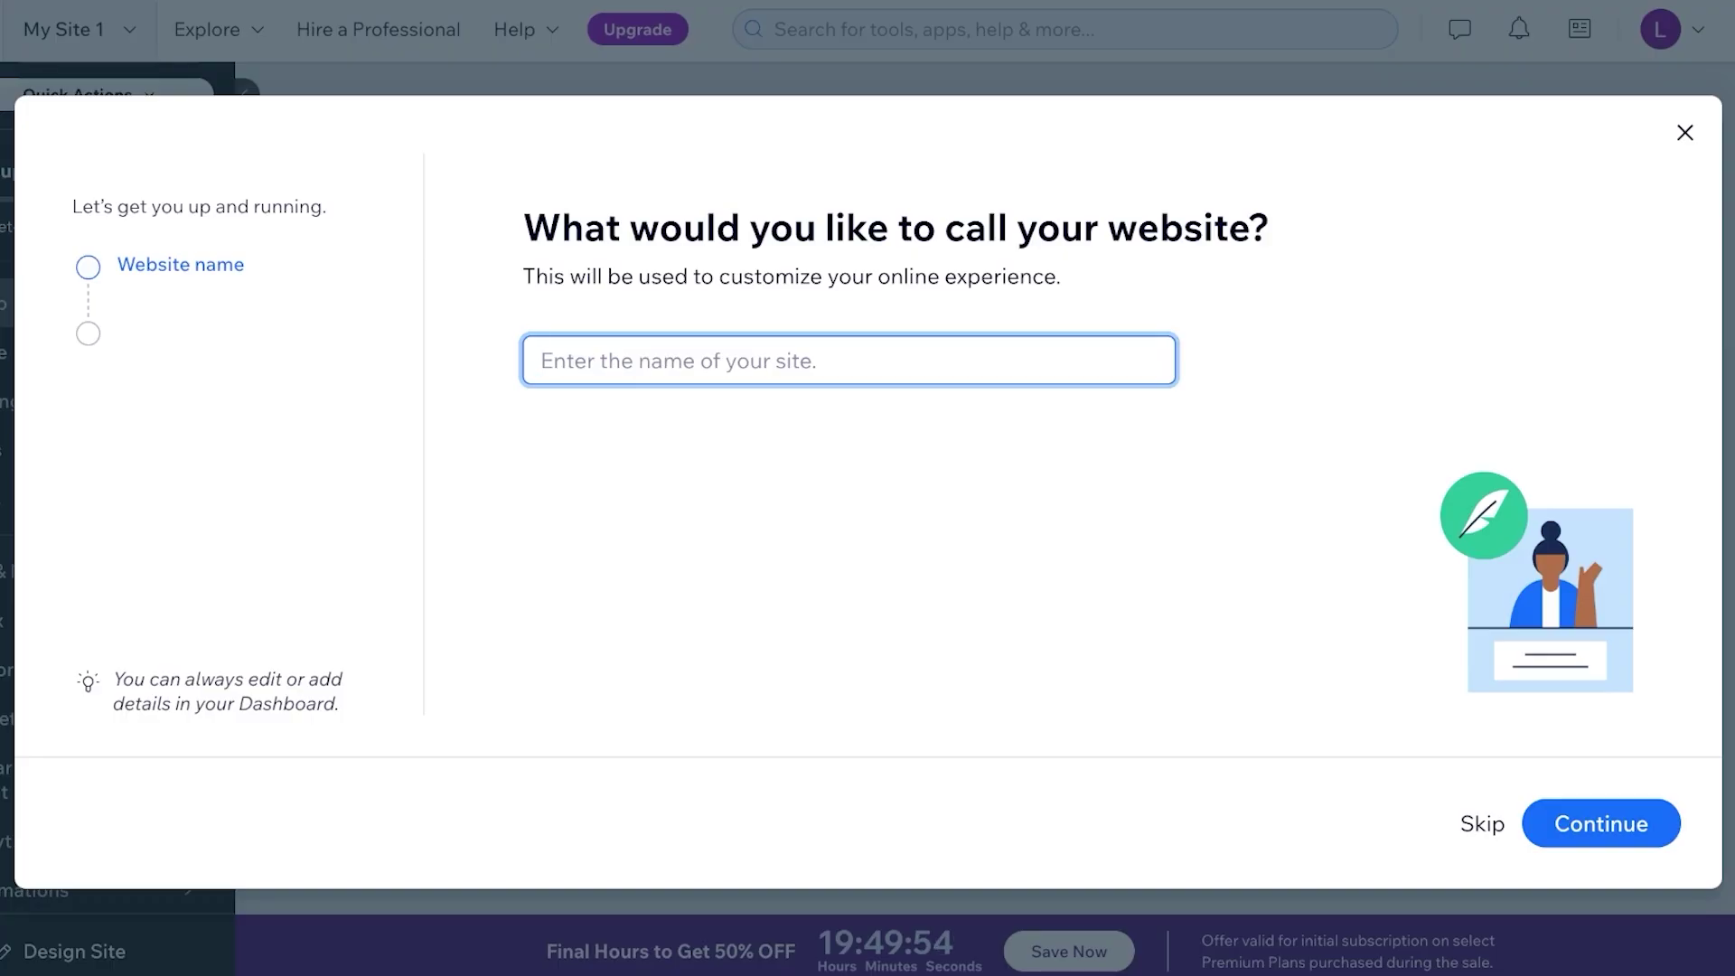
pyautogui.write('Lilys Life')
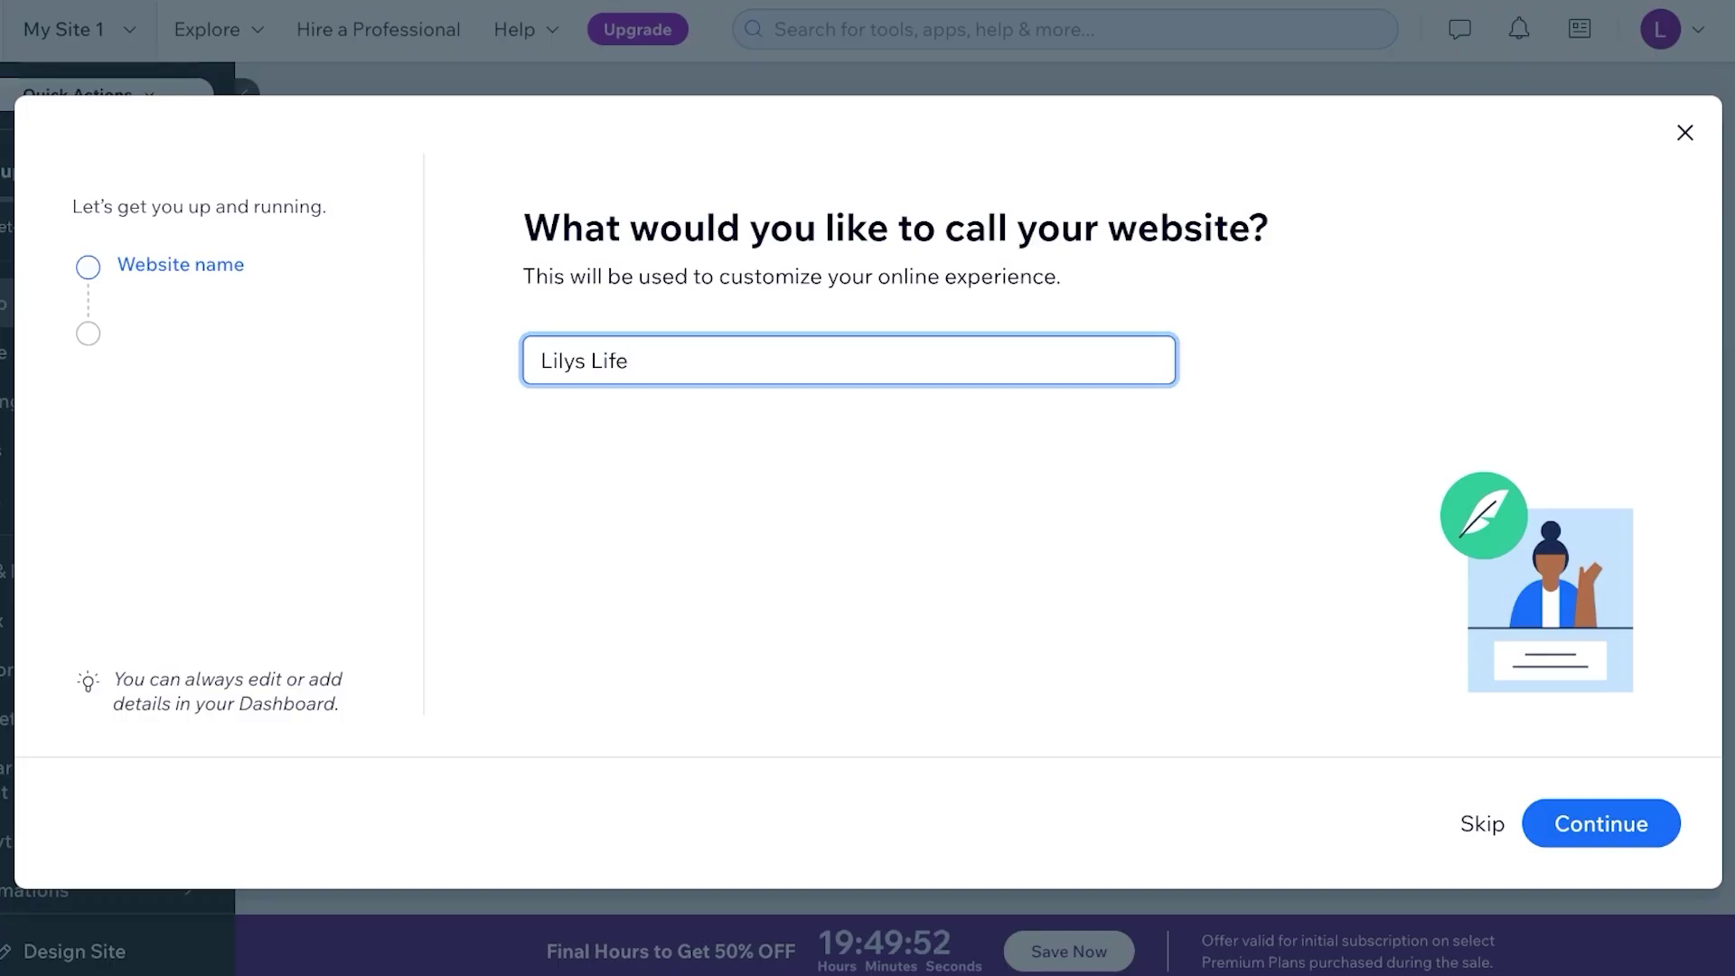
pyautogui.press('Return')
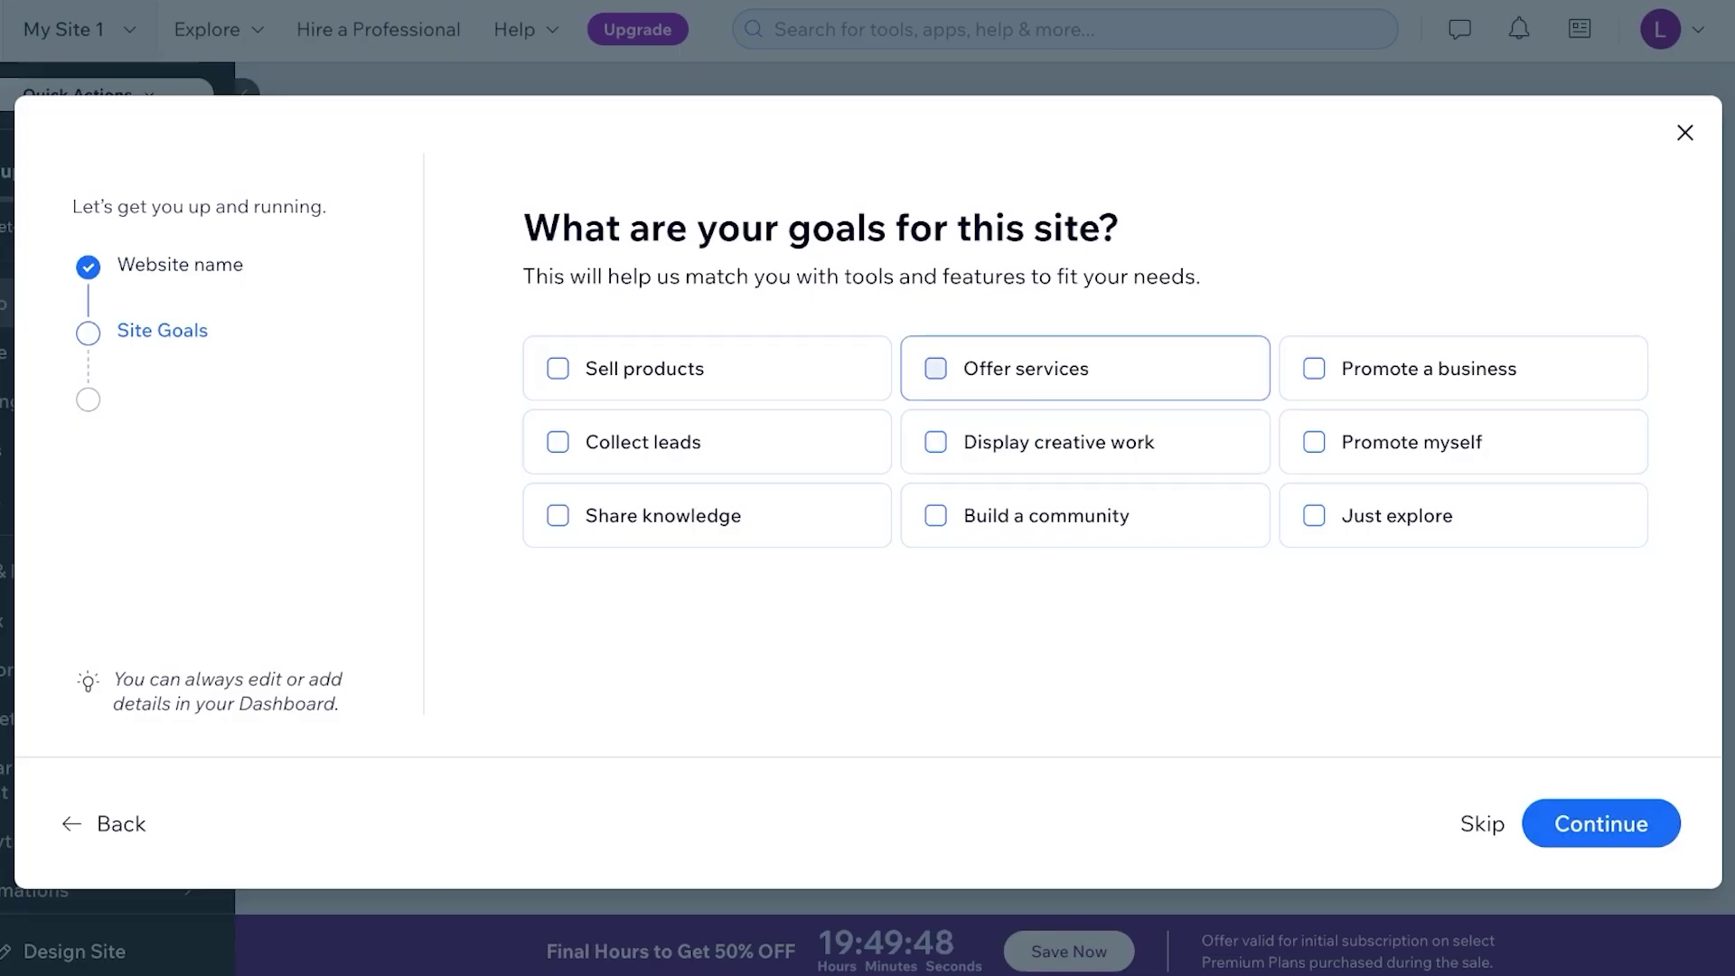
# Choose Build a community and Promote myself as the site goals
pyautogui.click(1046, 515)
pyautogui.click(1411, 442)
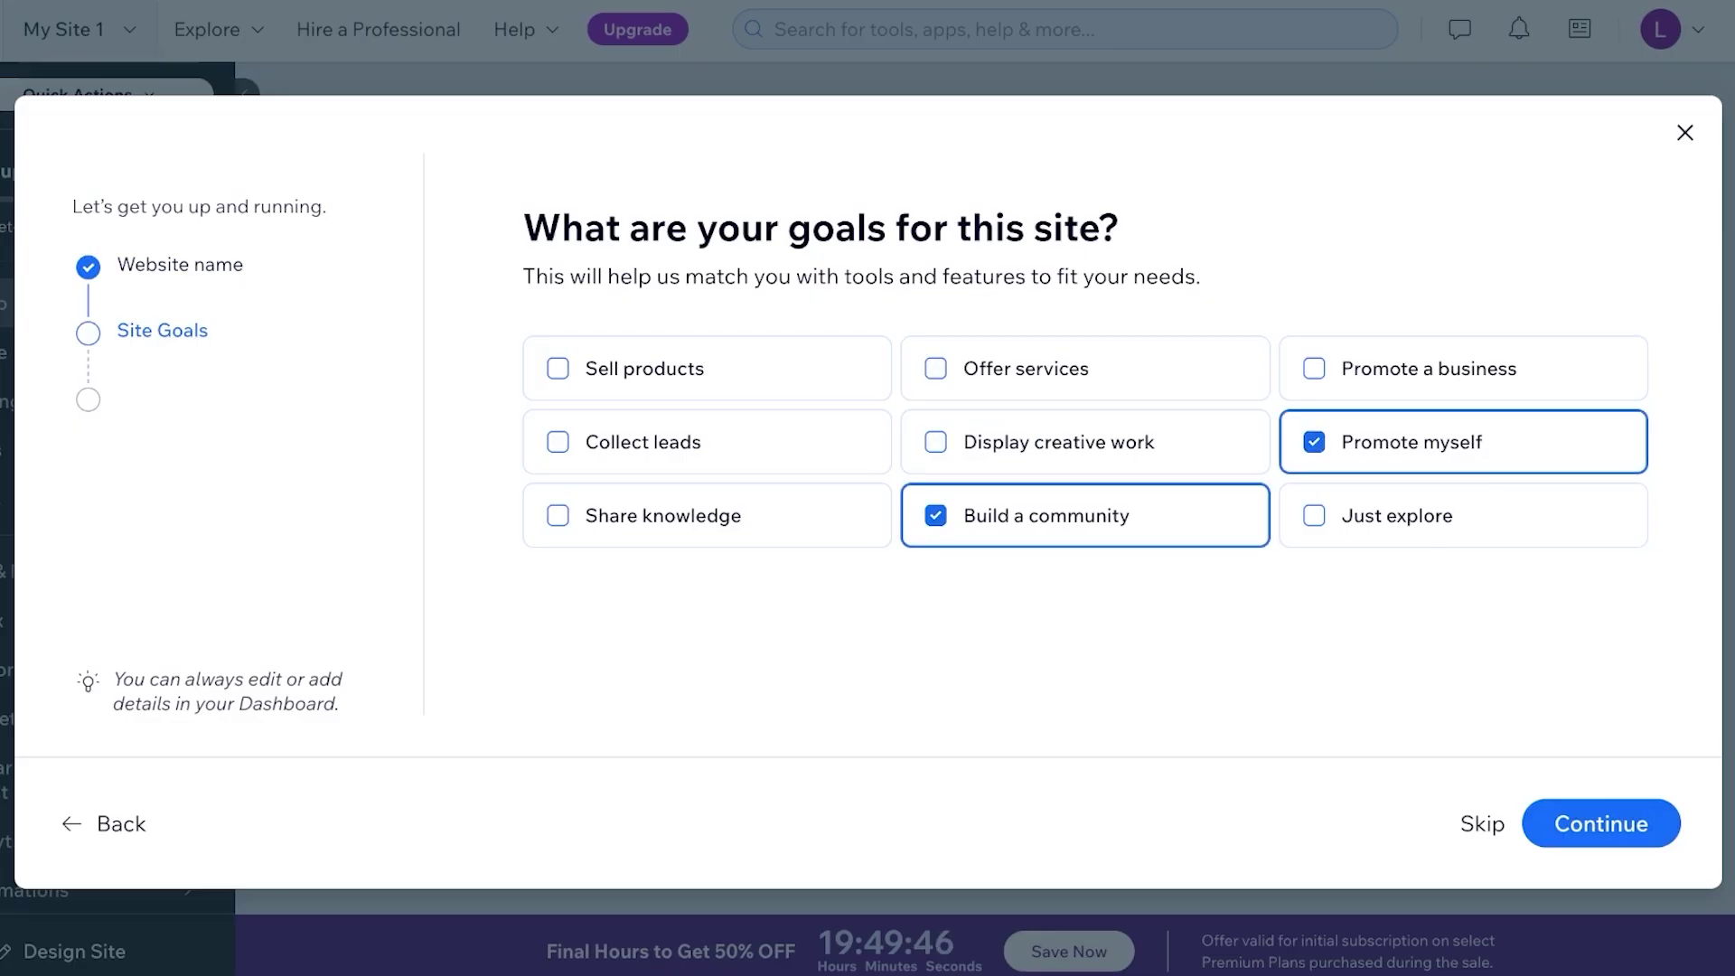
pyautogui.press('Return')
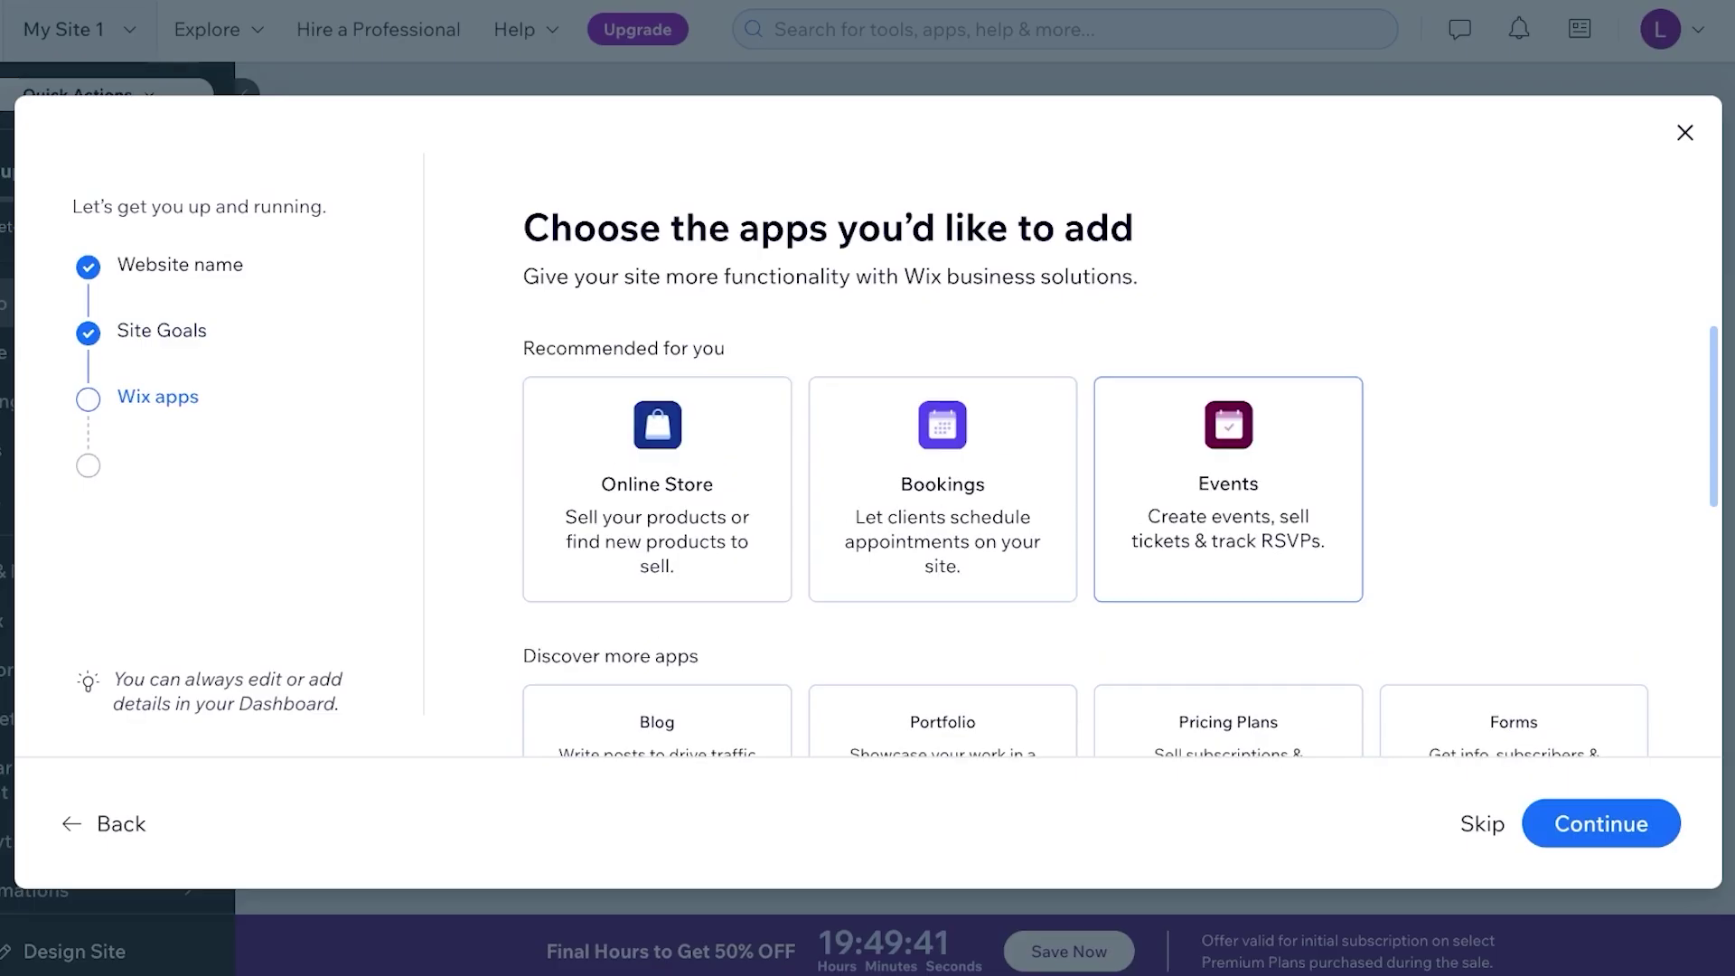
# Pick the Blog app from the app options and finish setup
pyautogui.scroll(-8, 1228, 529)
pyautogui.scroll(8, 1228, 529)
pyautogui.scroll(-9, 1514, 542)
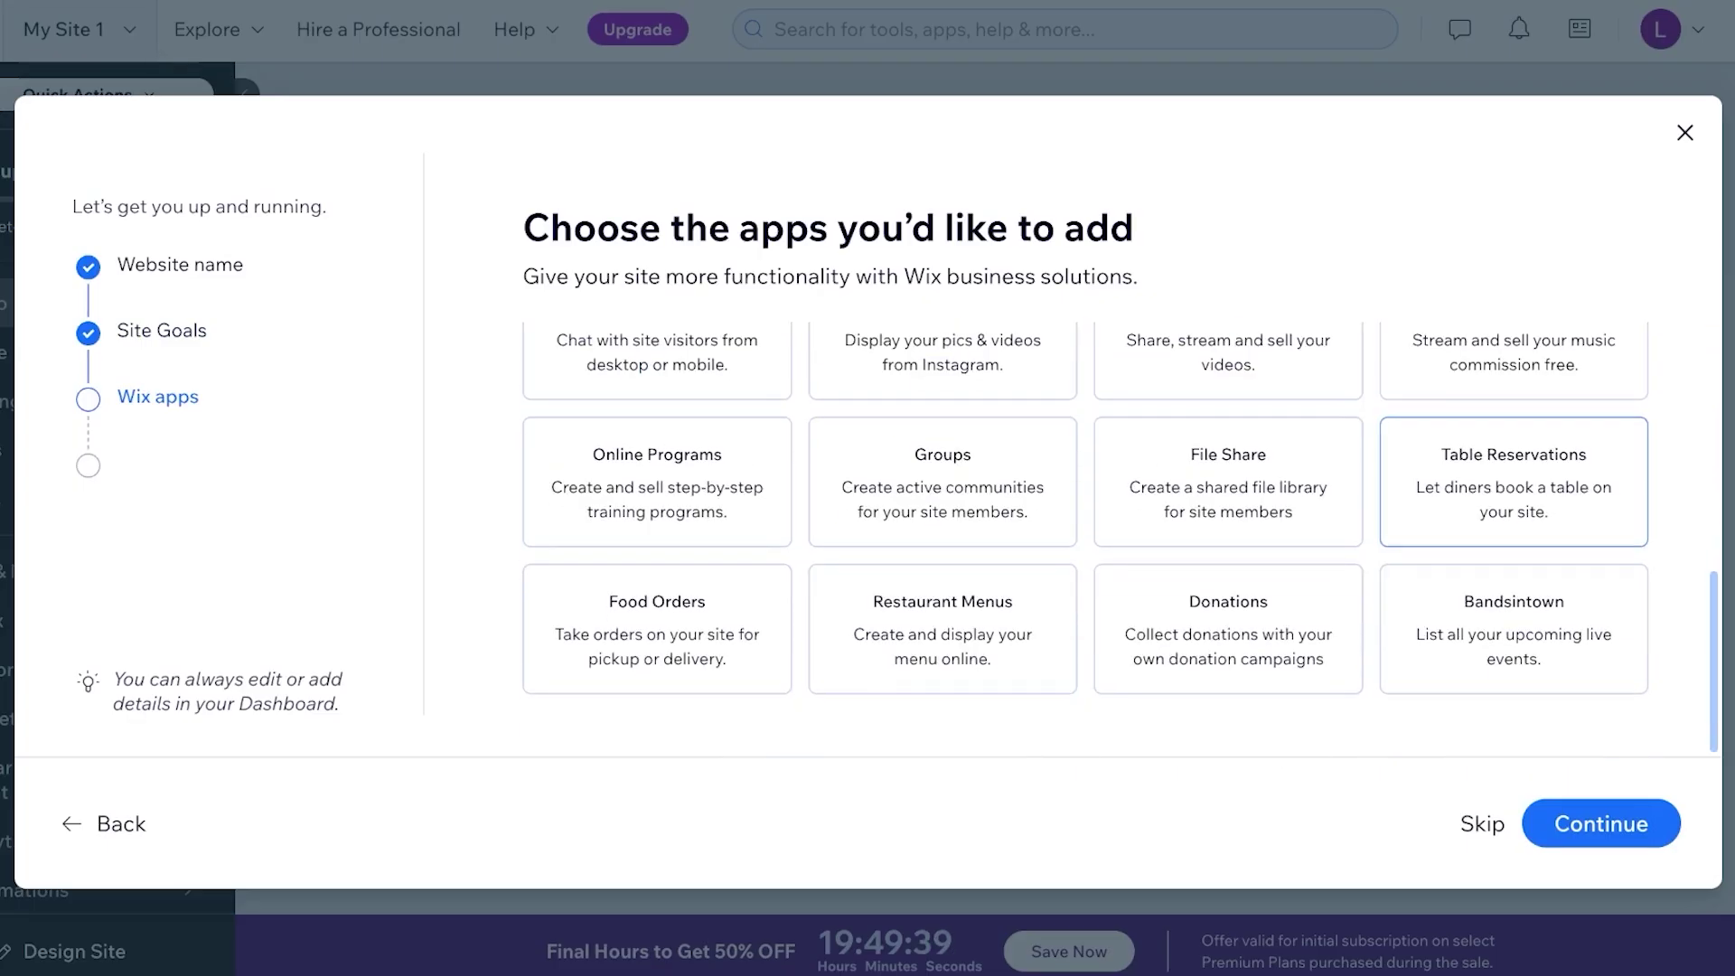
pyautogui.scroll(5, 1514, 488)
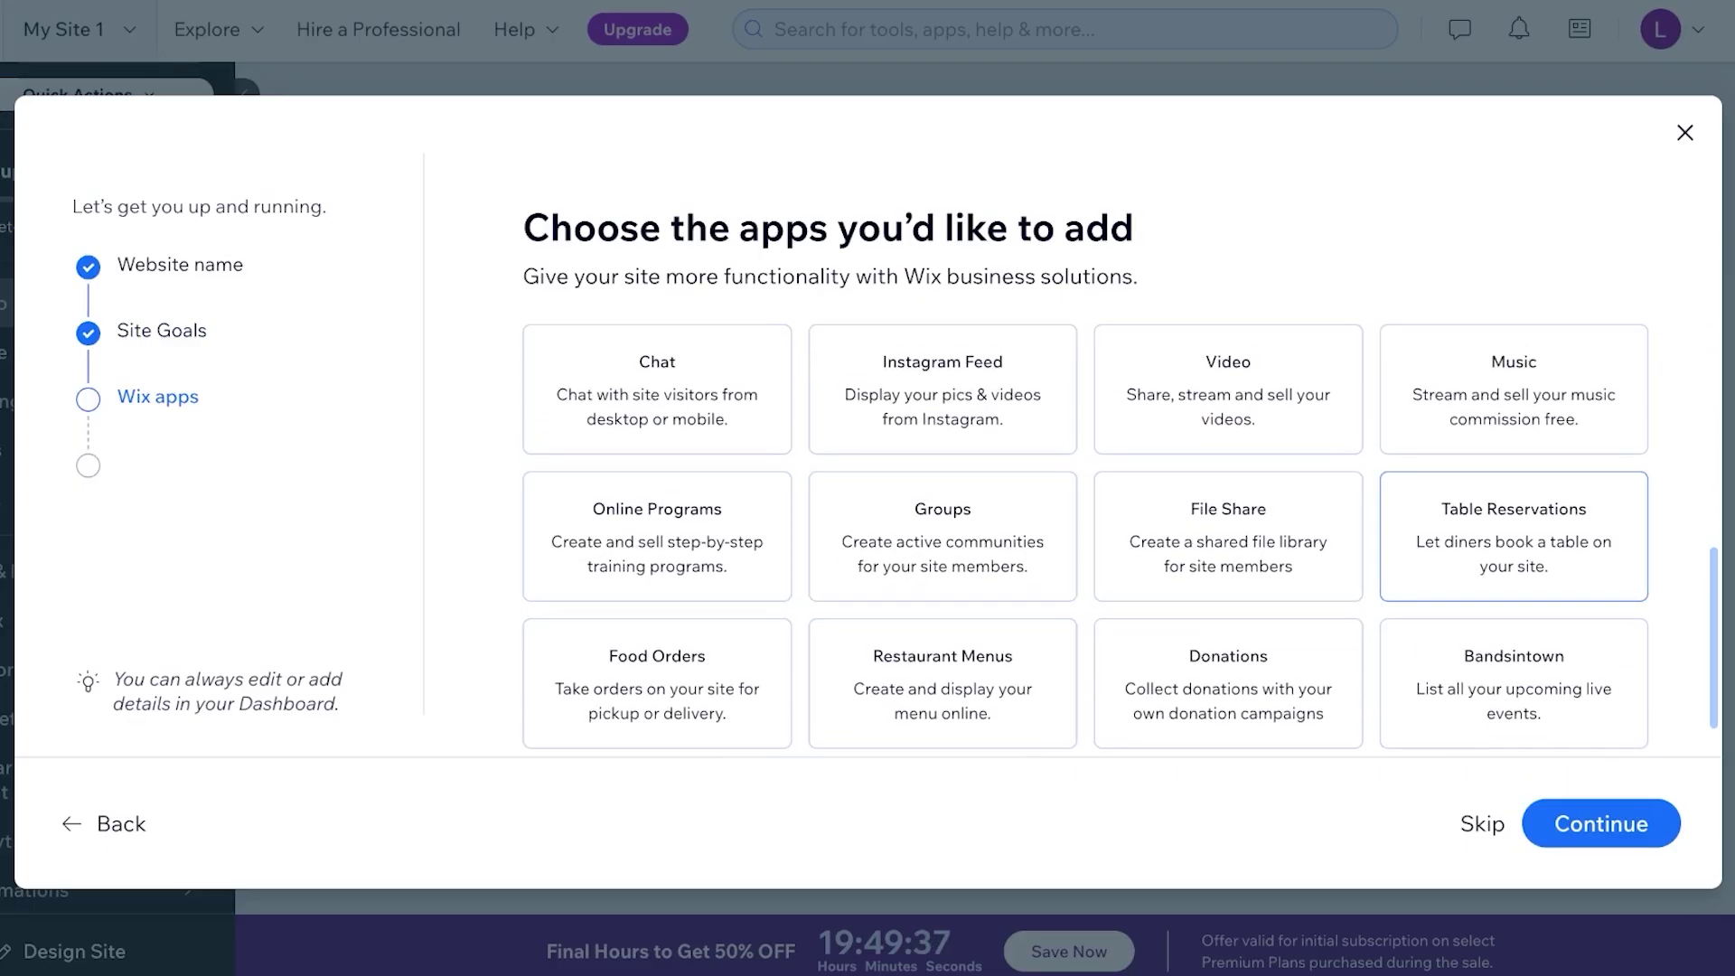
pyautogui.click(657, 565)
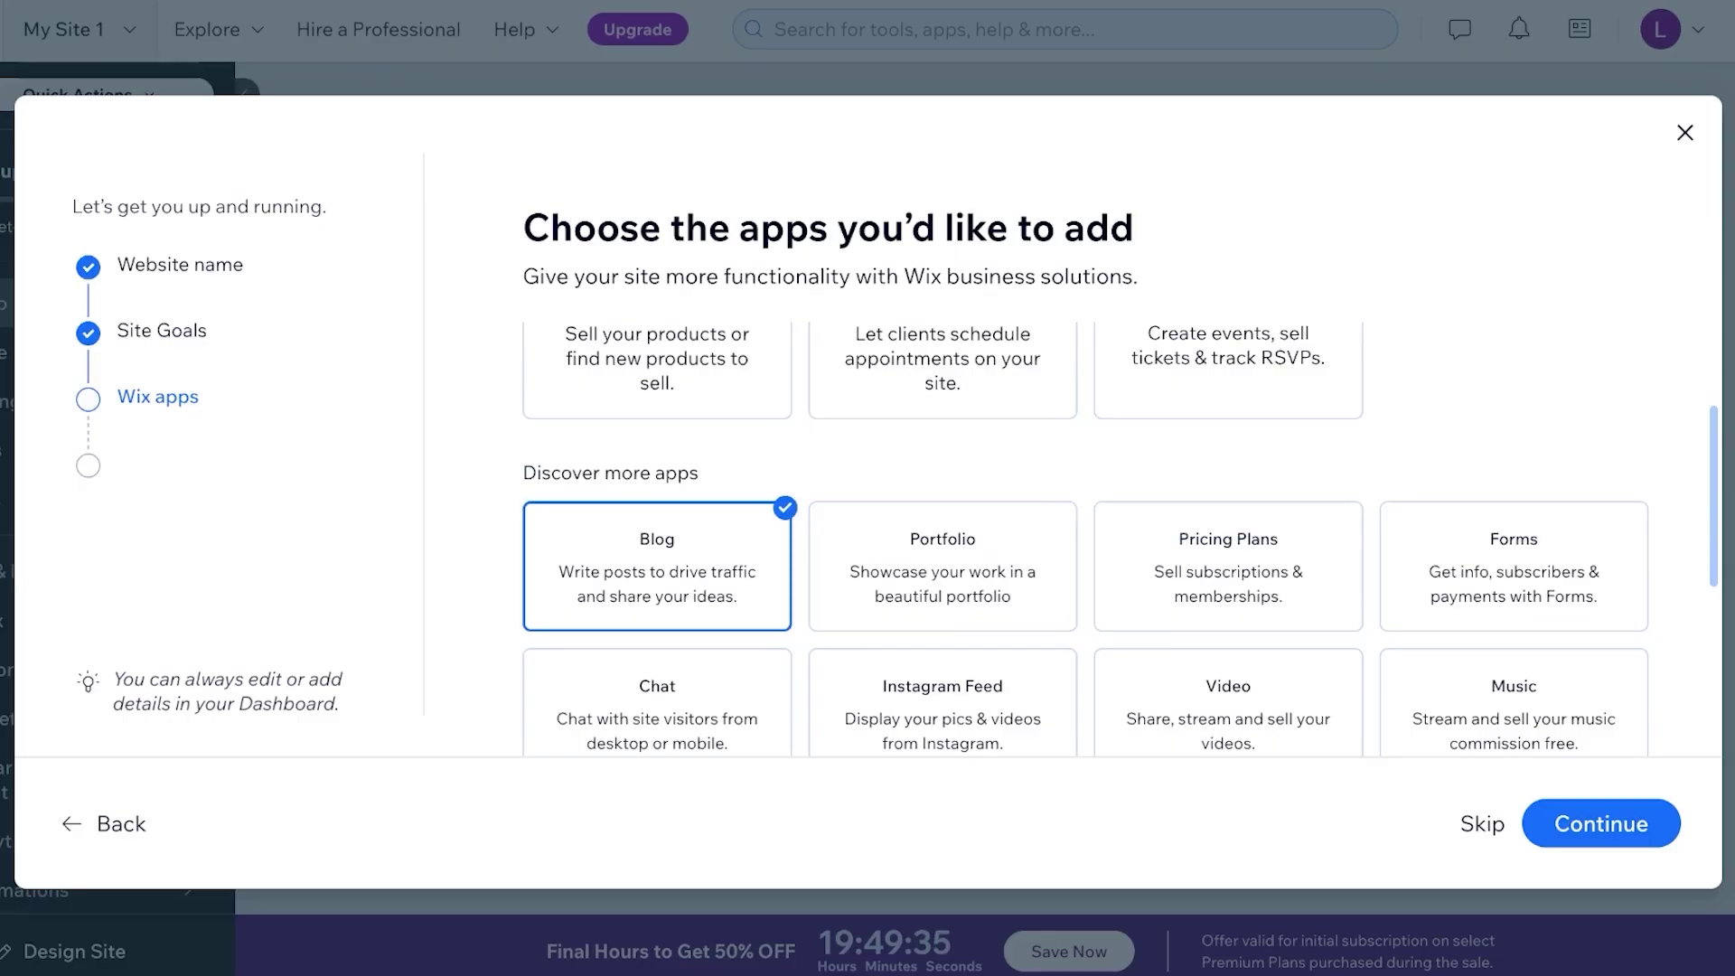
pyautogui.click(1601, 823)
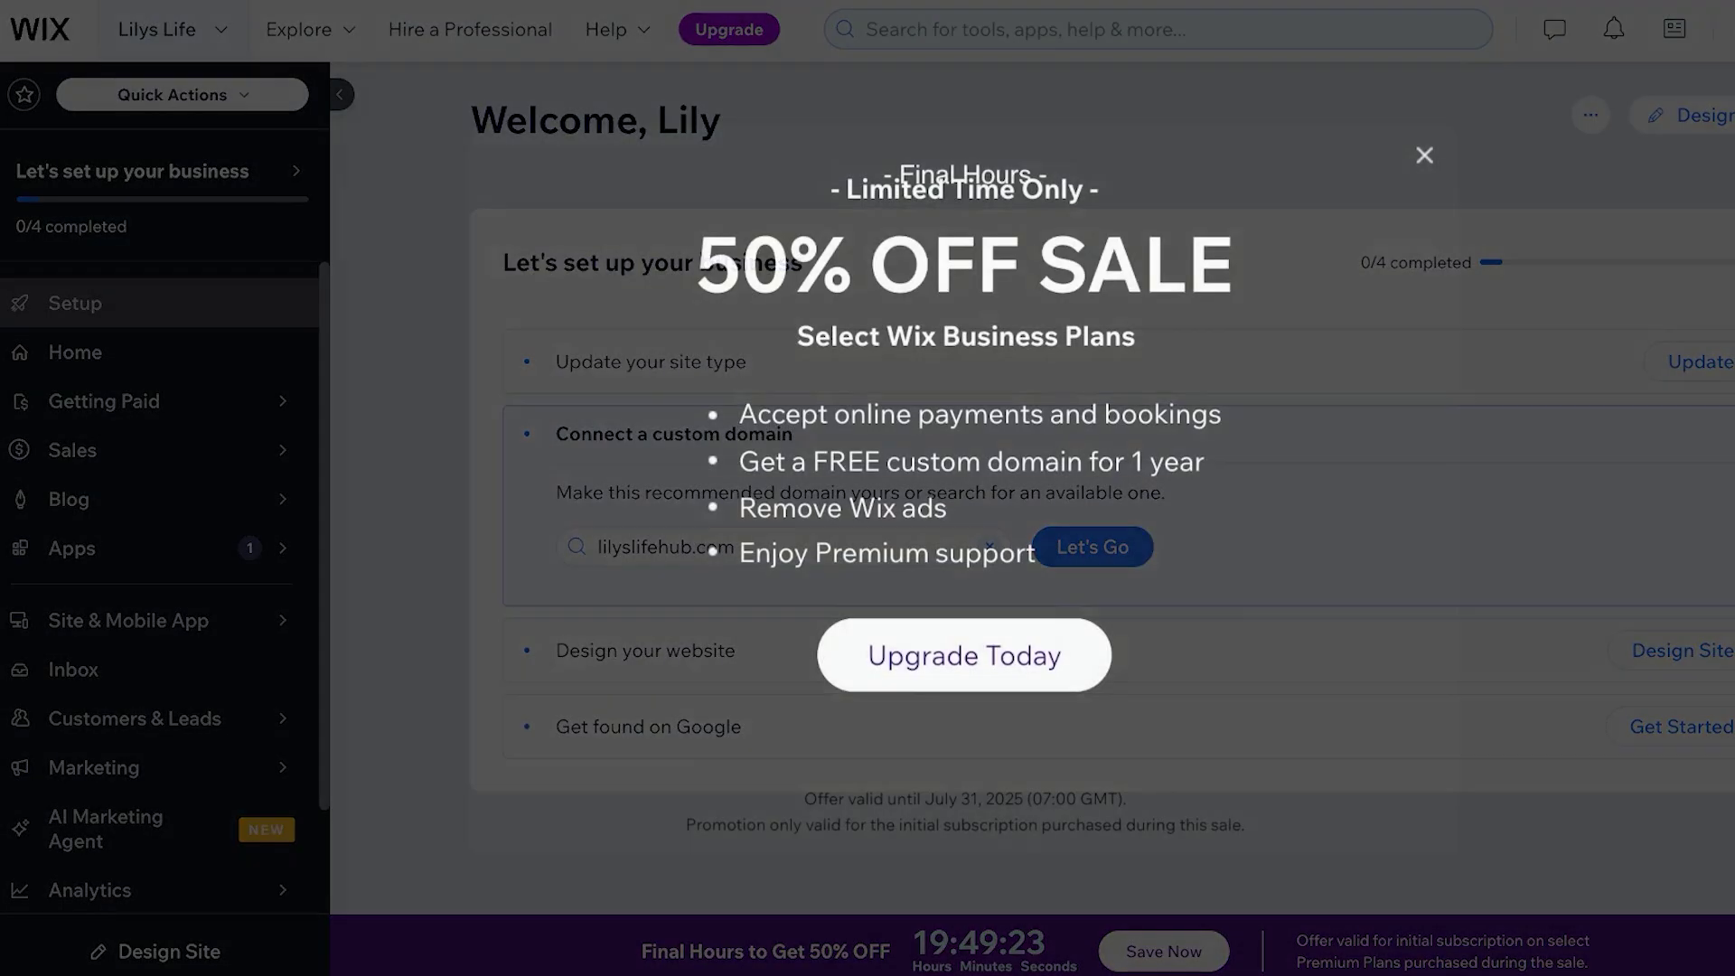
# Dismiss the 50% OFF offer and browse the Blog Overview page, which has no posts yet
pyautogui.press('Escape')
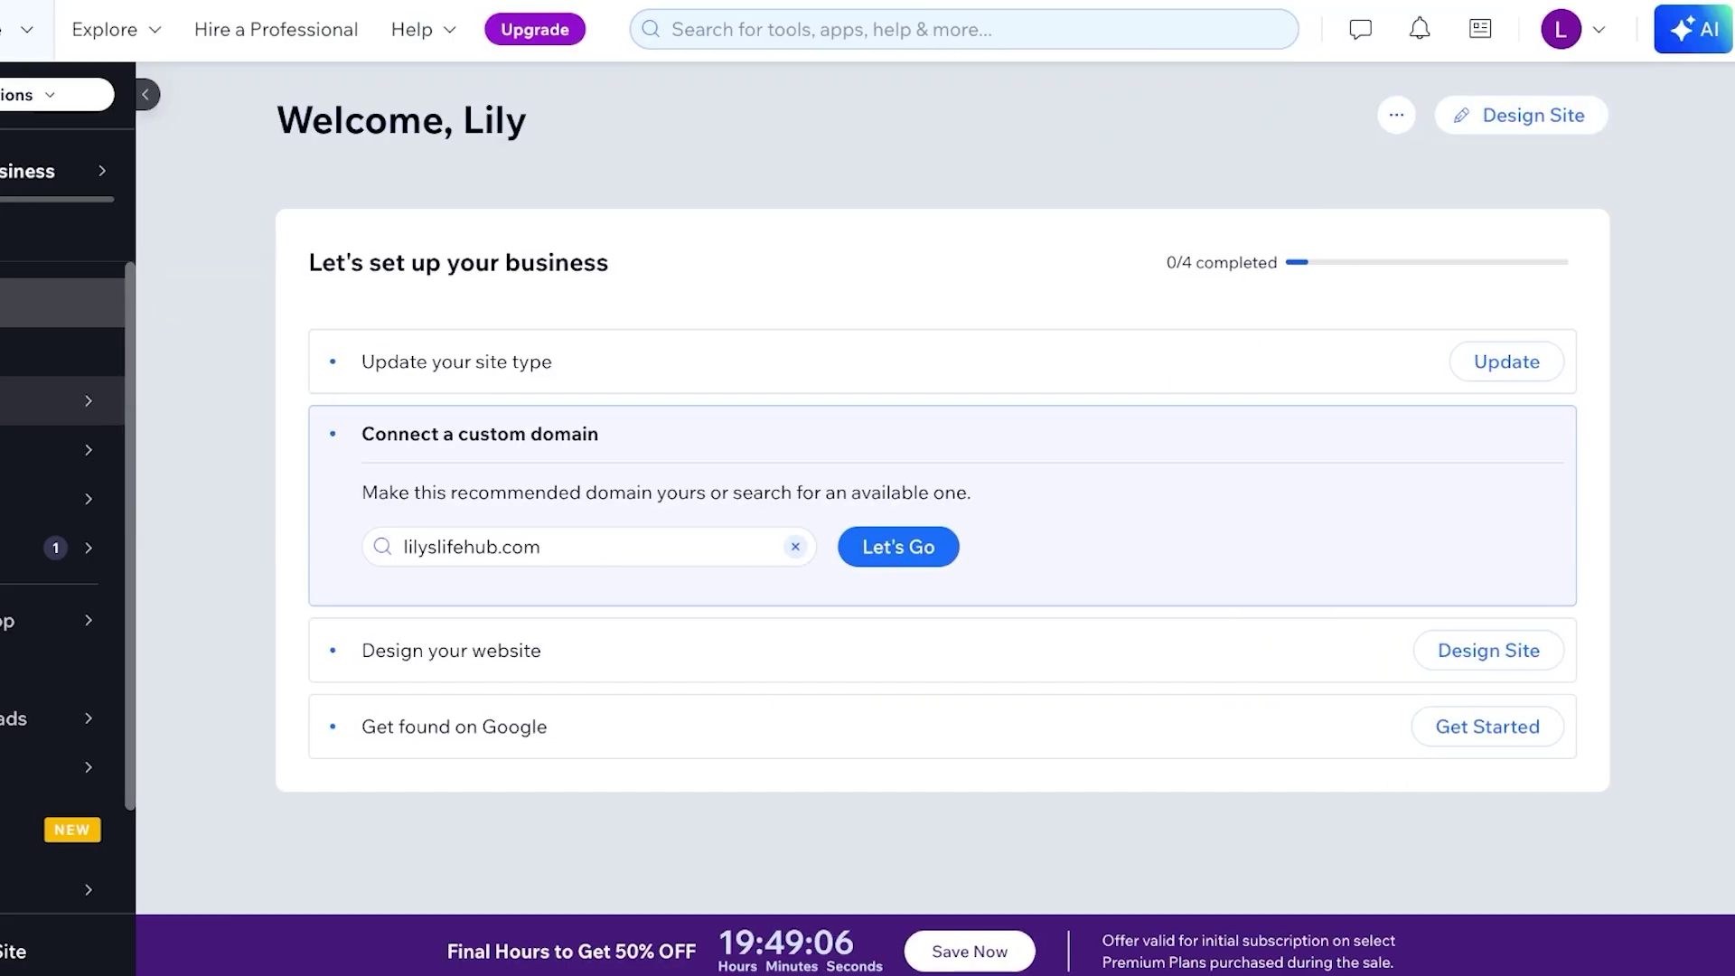
pyautogui.click(74, 499)
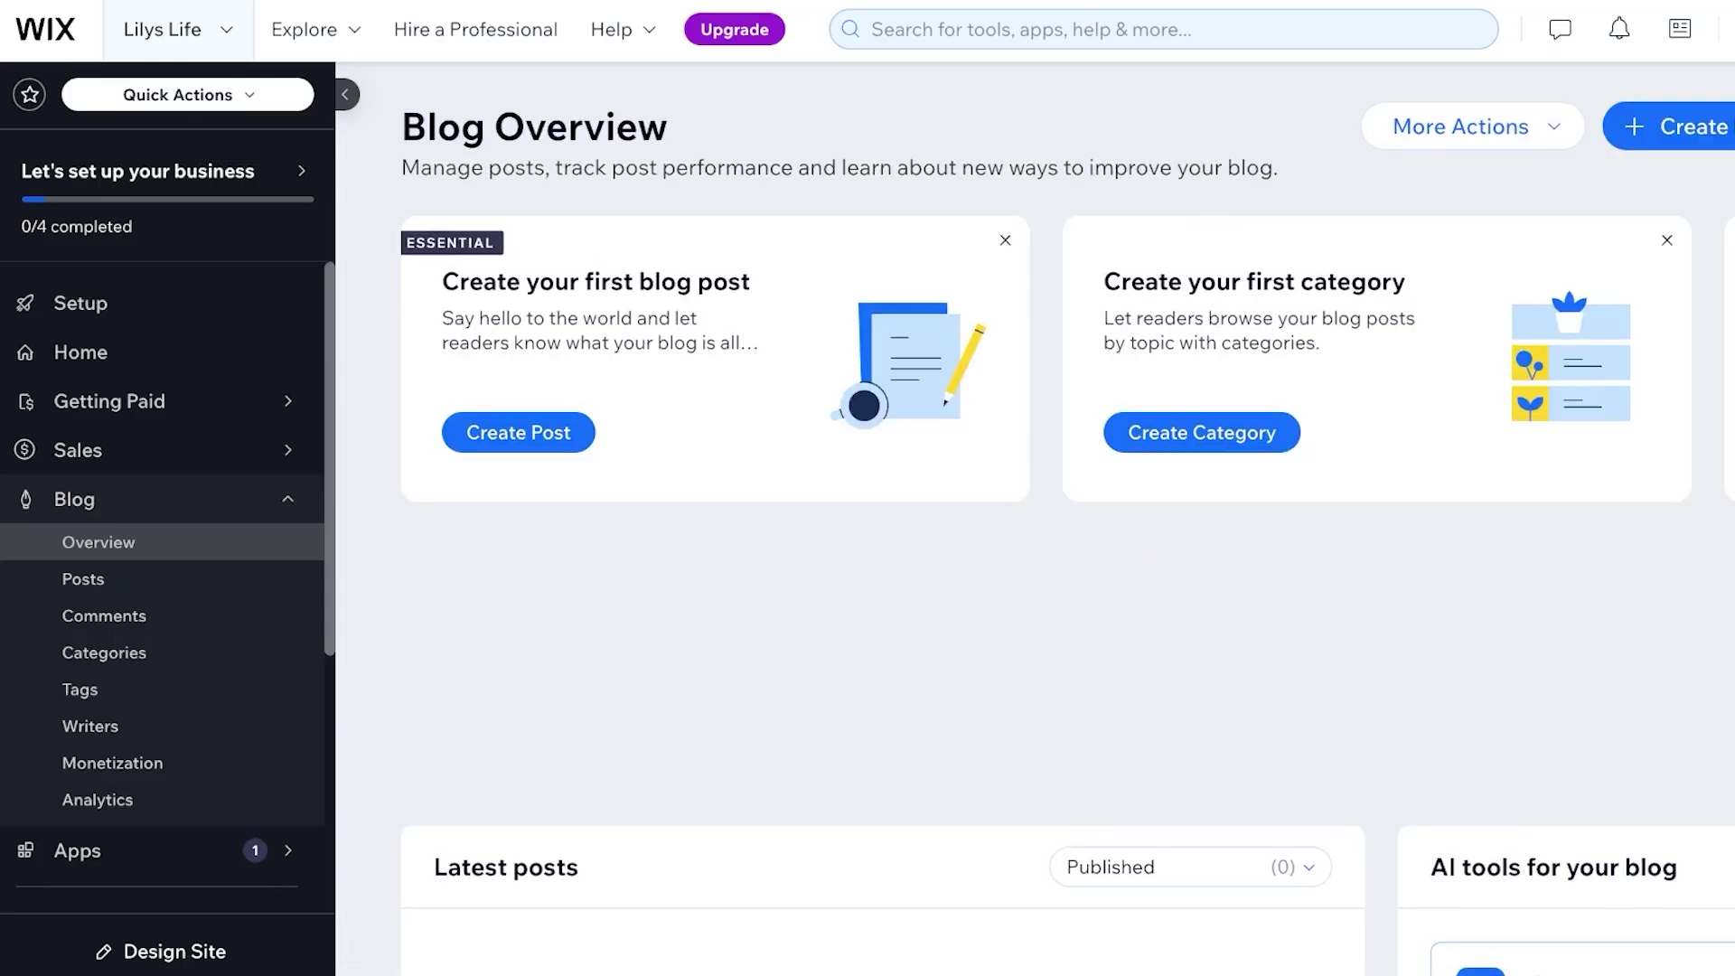
pyautogui.scroll(-10, 1067, 542)
pyautogui.scroll(5, 1067, 542)
pyautogui.scroll(-10, 1067, 542)
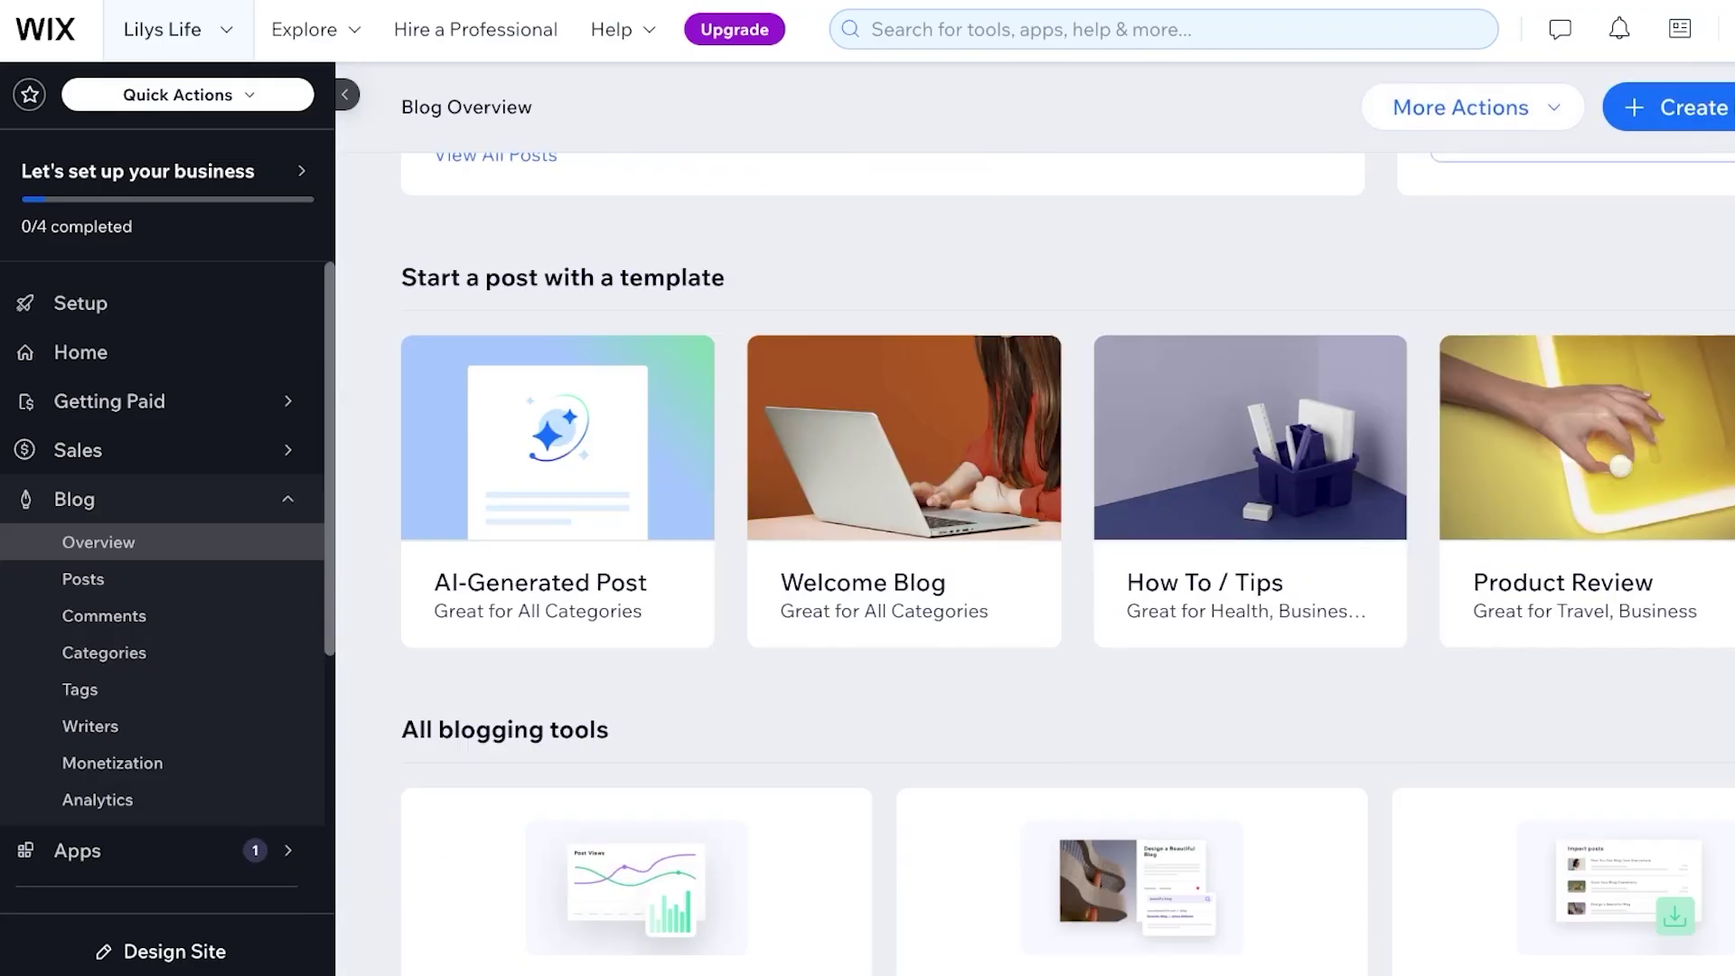
pyautogui.scroll(7, 1066, 543)
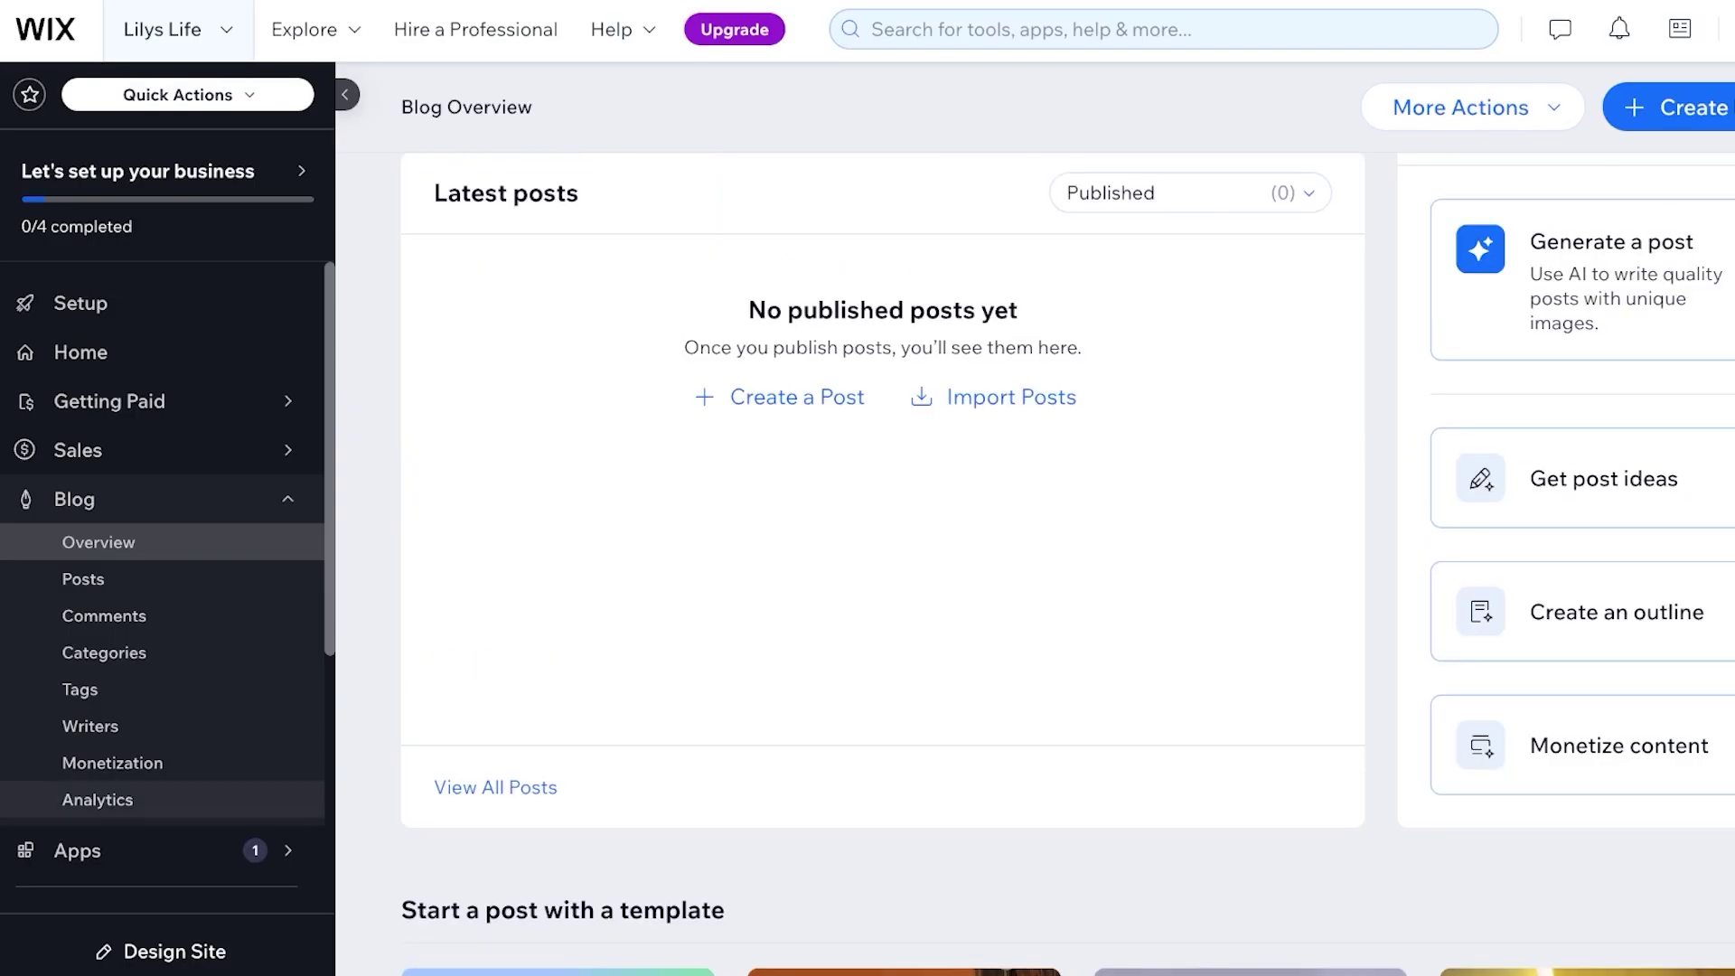
pyautogui.scroll(-4, 162, 740)
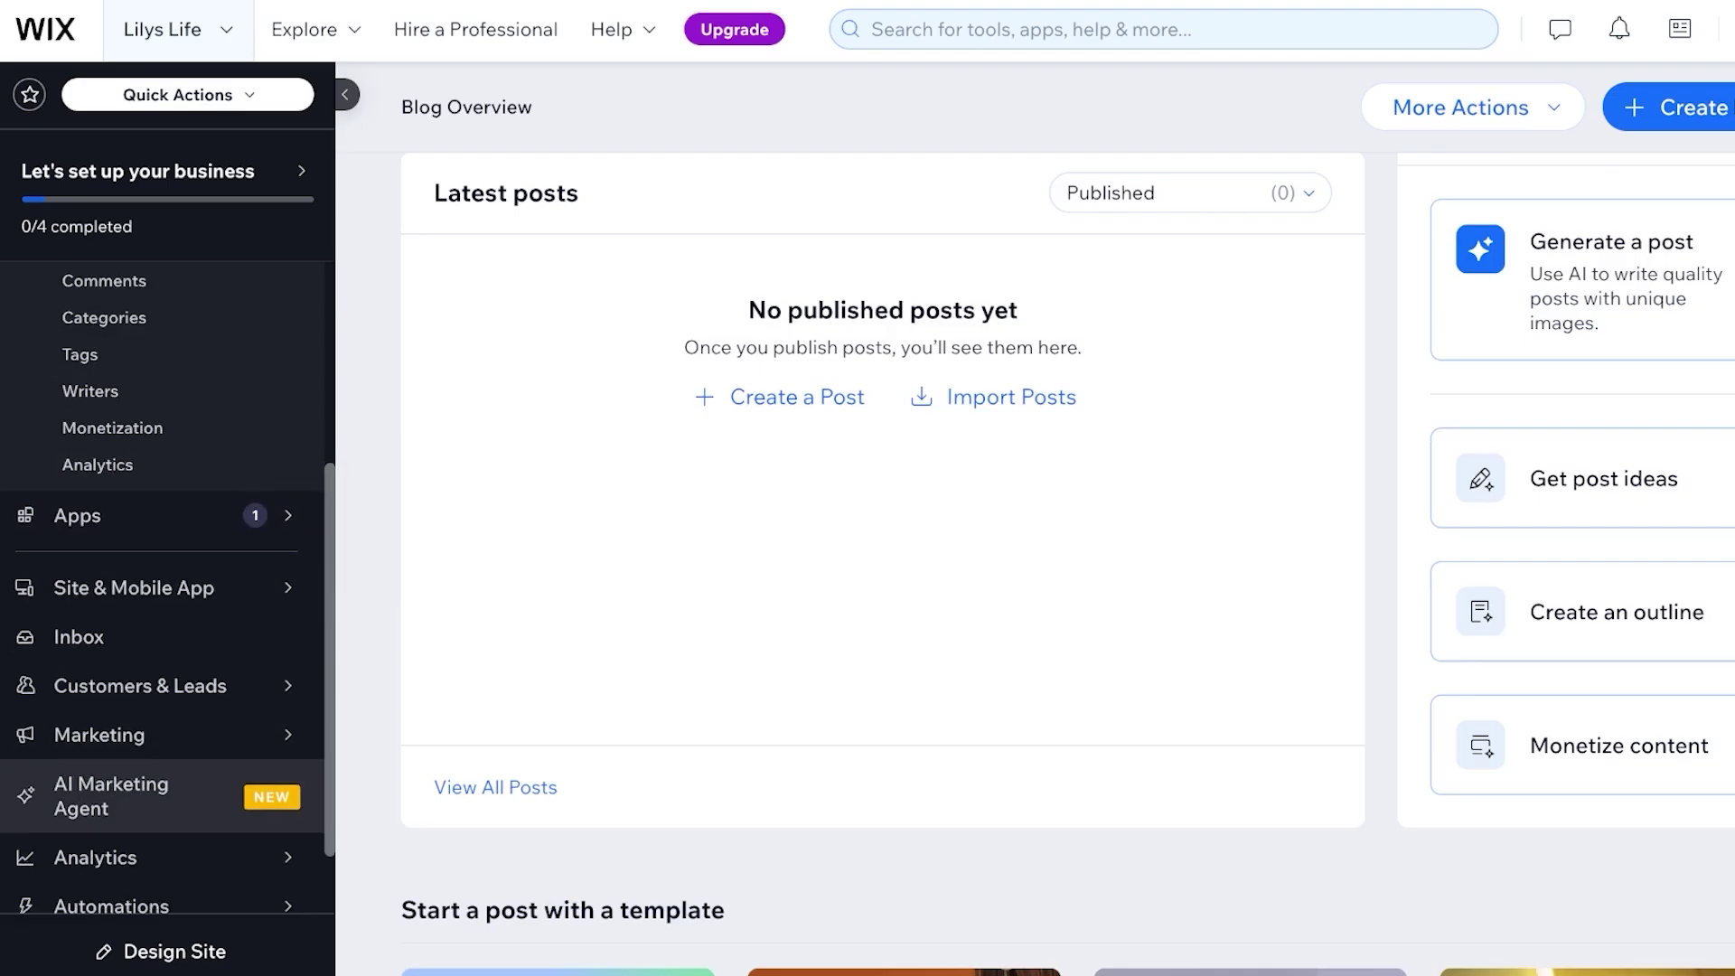
pyautogui.scroll(-2, 163, 778)
pyautogui.moveTo(163, 777)
pyautogui.scroll(5, 163, 542)
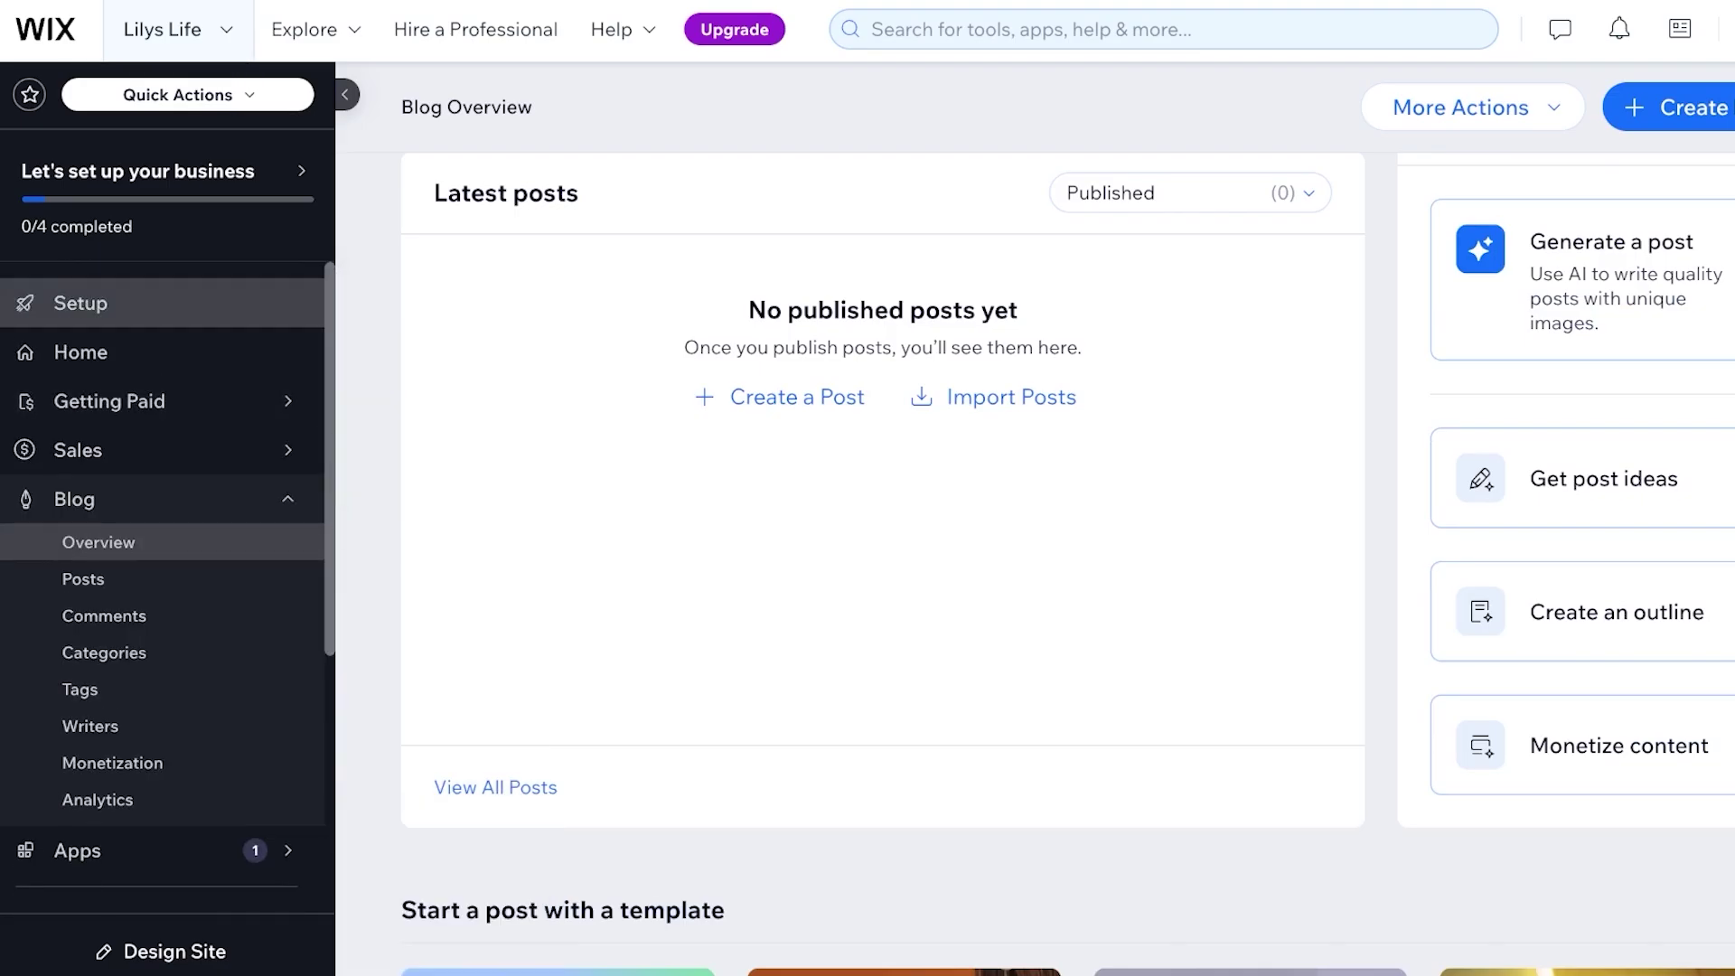
# Return to the dashboard Setup page
pyautogui.click(81, 302)
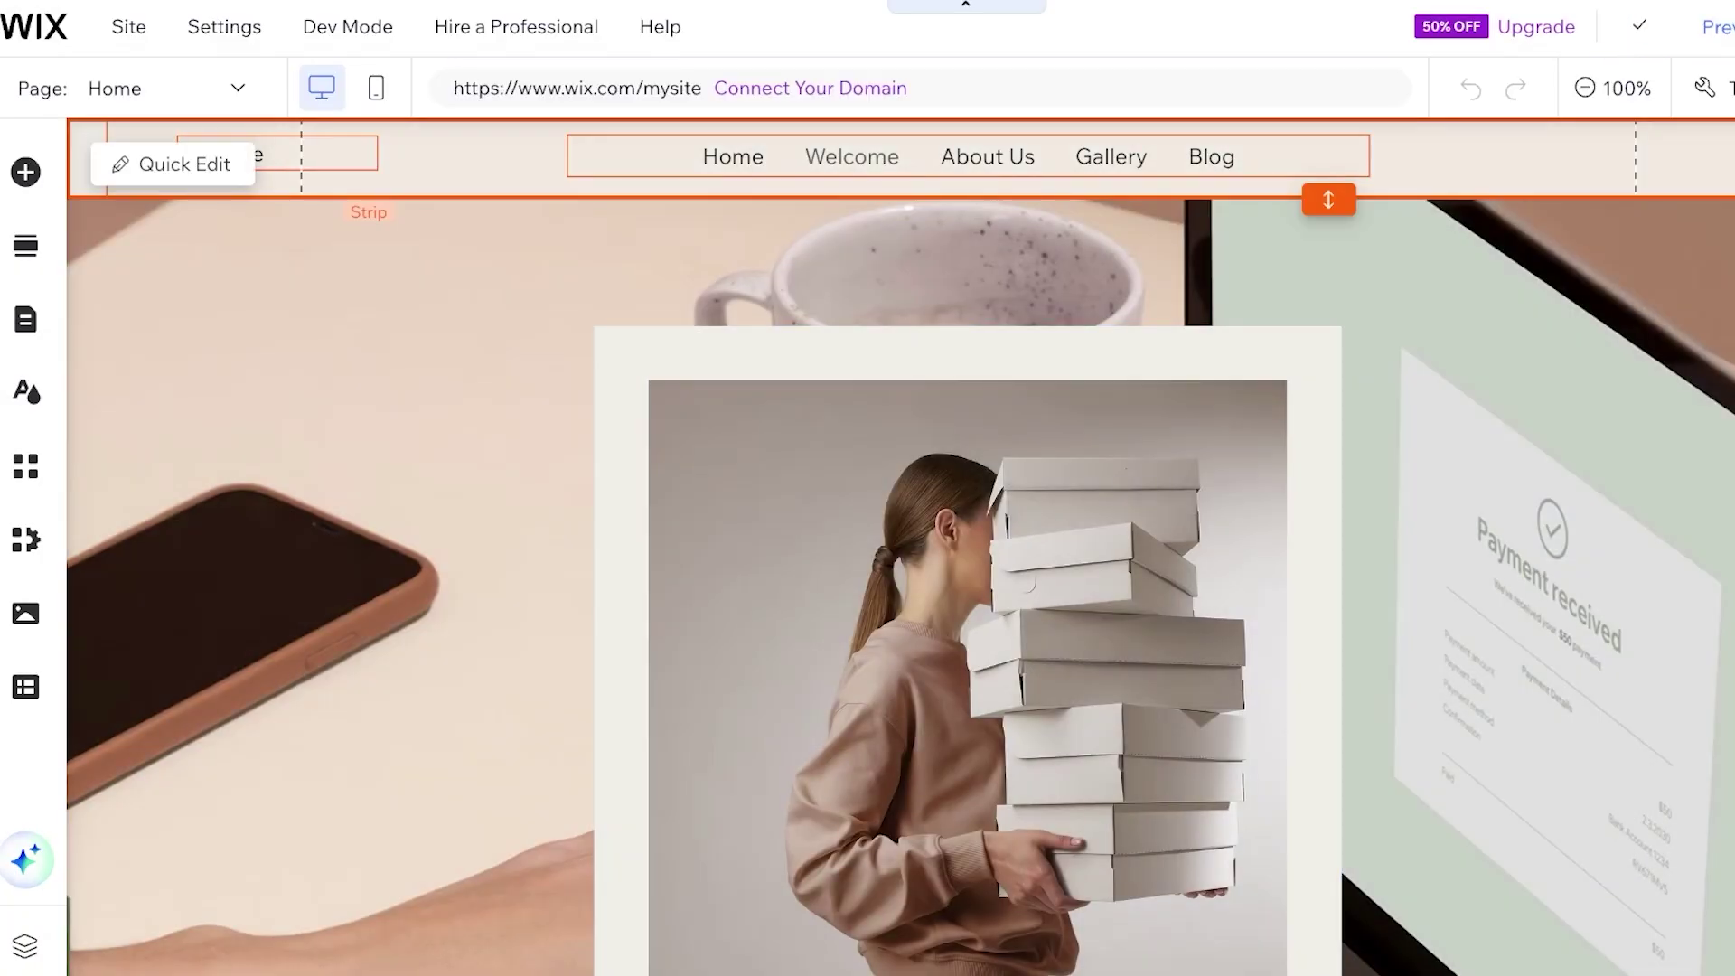
pyautogui.scroll(-8, 913, 217)
pyautogui.scroll(5, 1069, 764)
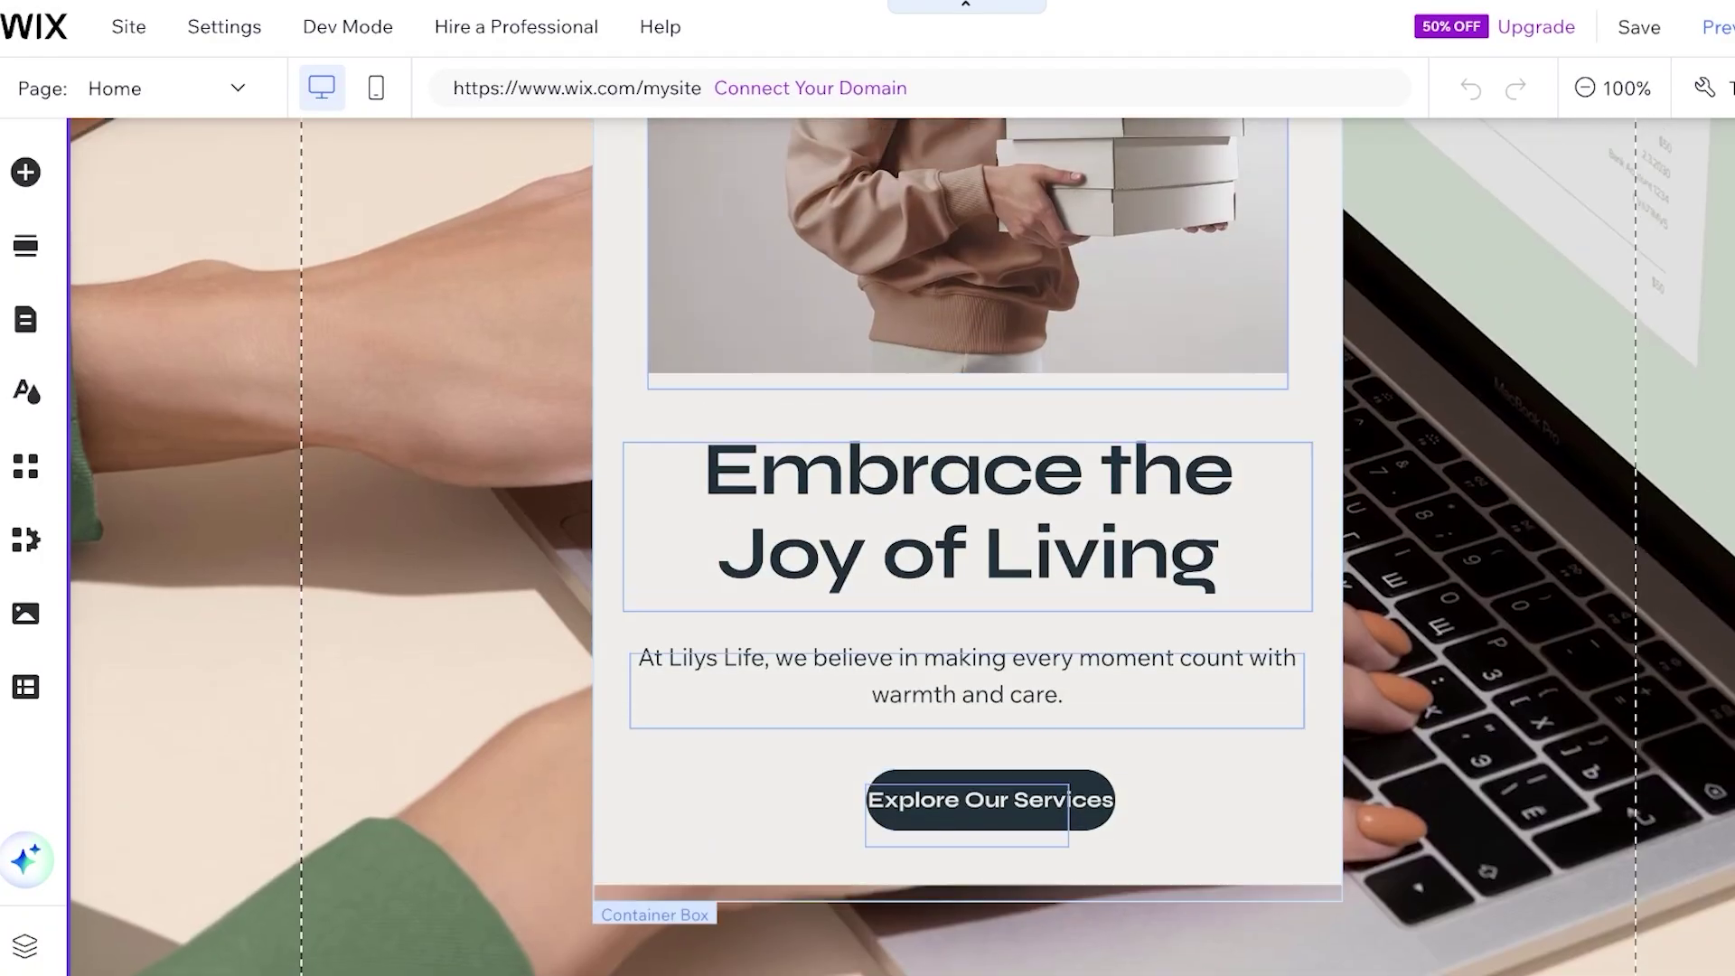
pyautogui.click(1069, 763)
pyautogui.scroll(-6, 967, 542)
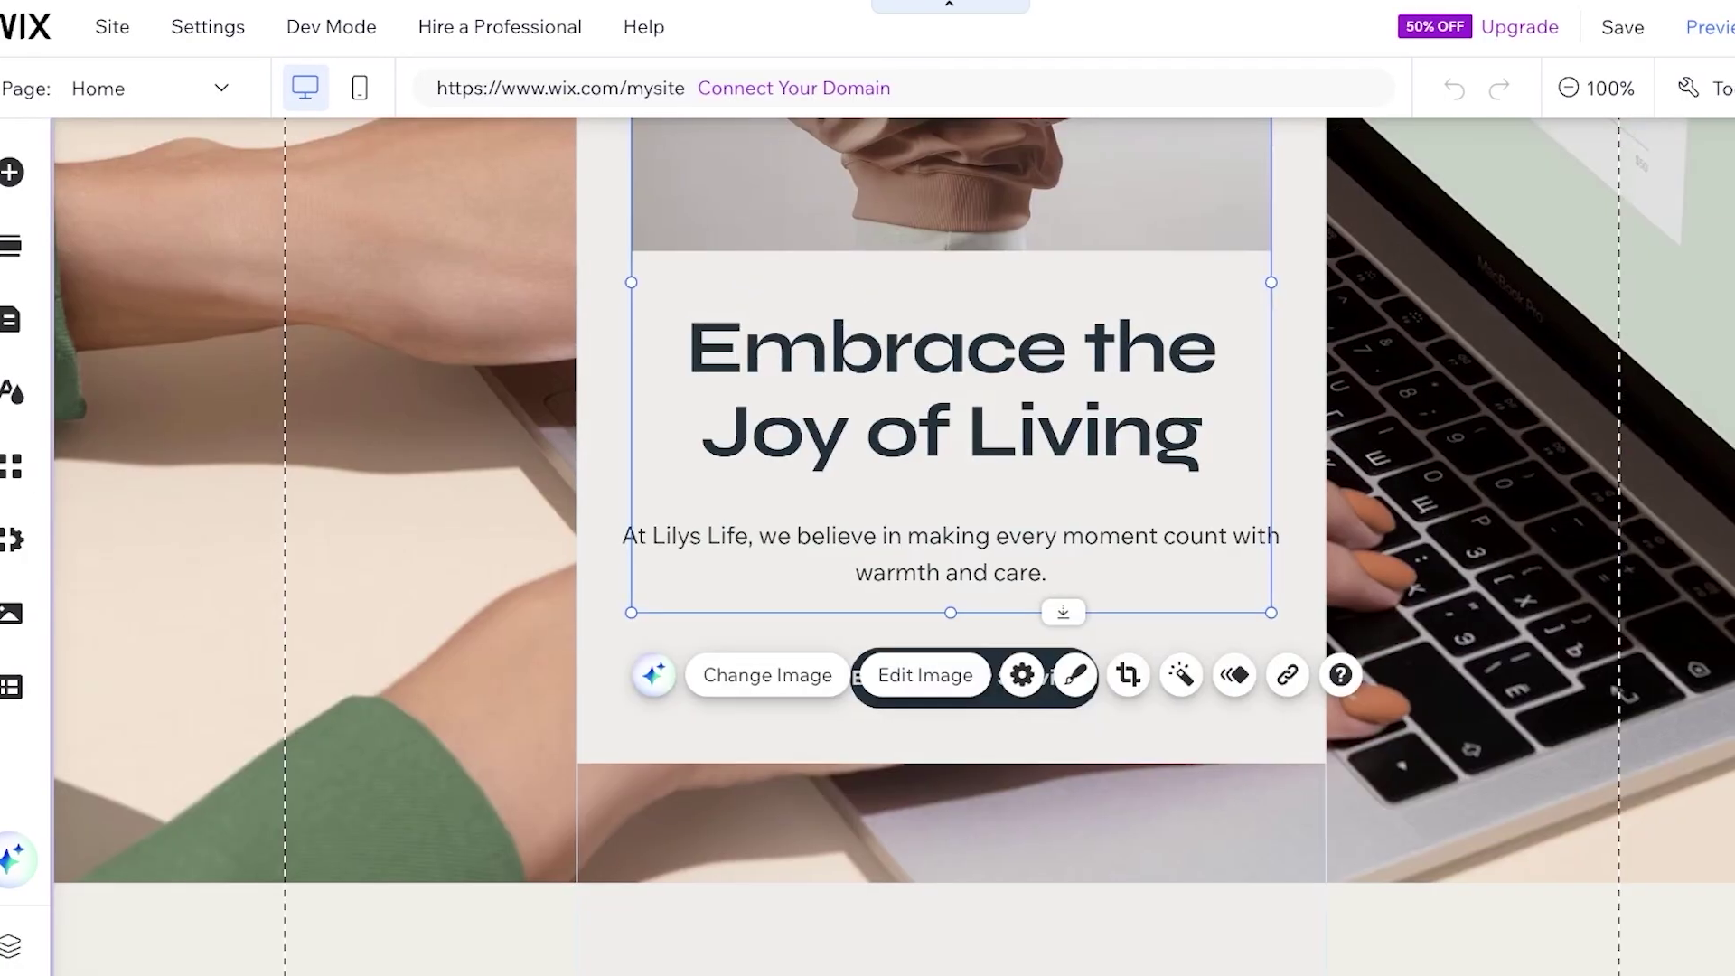
pyautogui.scroll(9, 968, 542)
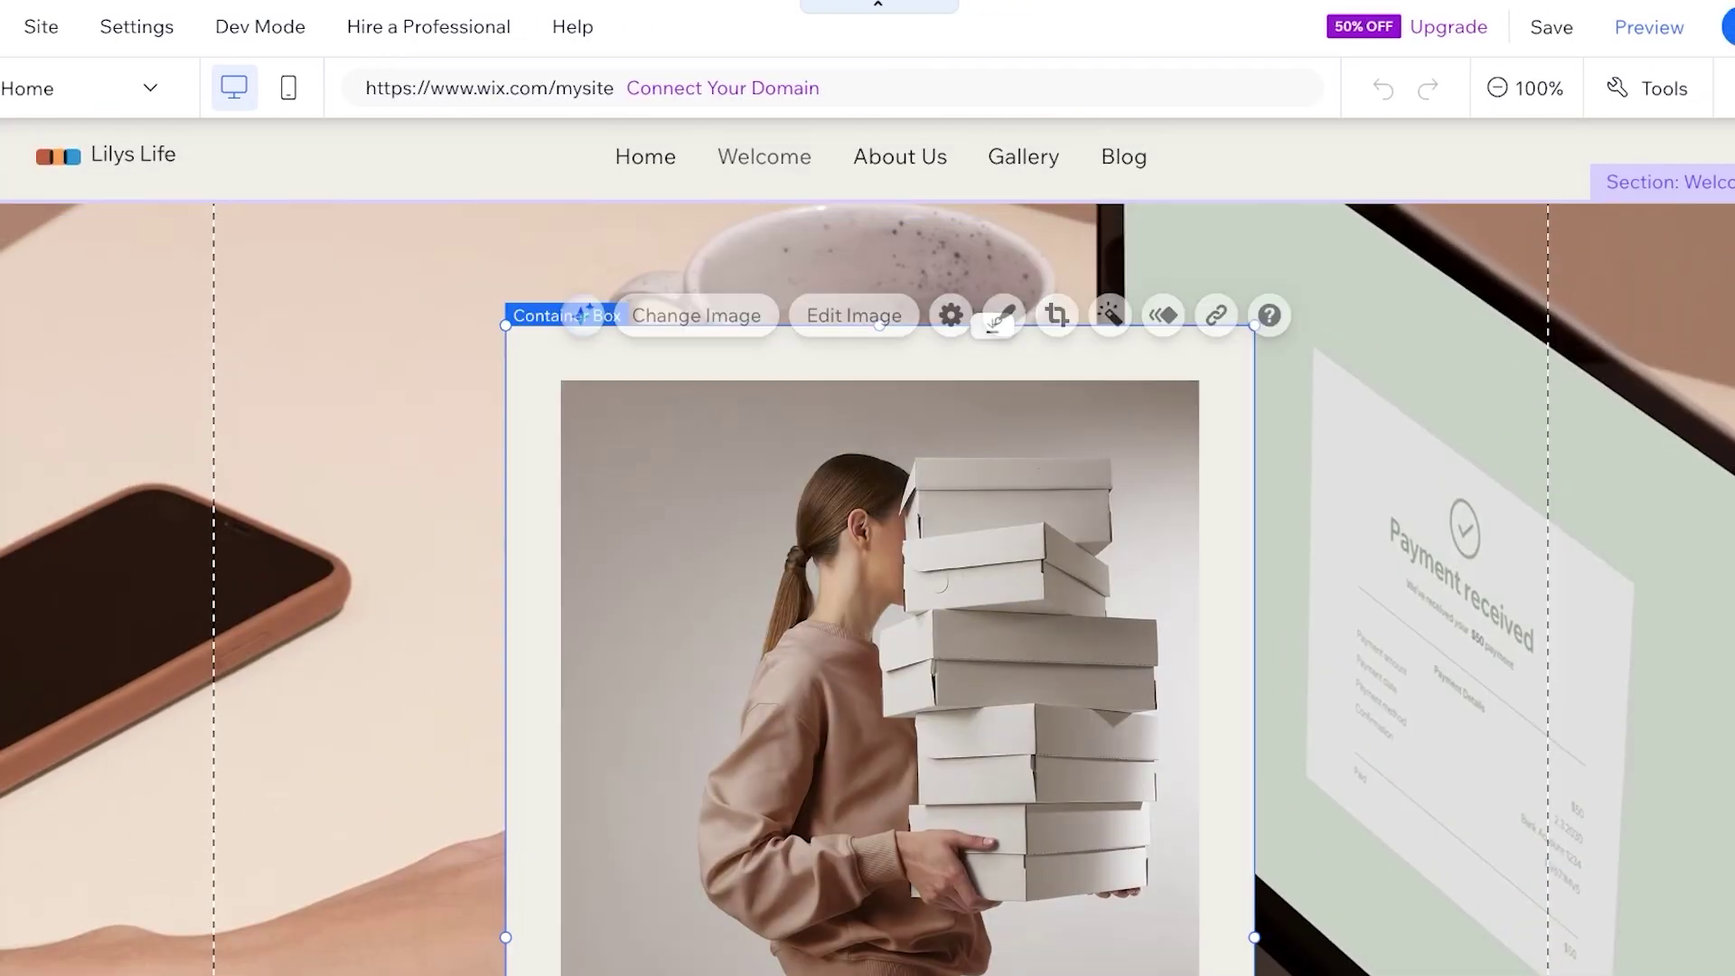
pyautogui.moveTo(813, 632); pyautogui.dragTo(1245, 578)
pyautogui.scroll(-6, 1246, 579)
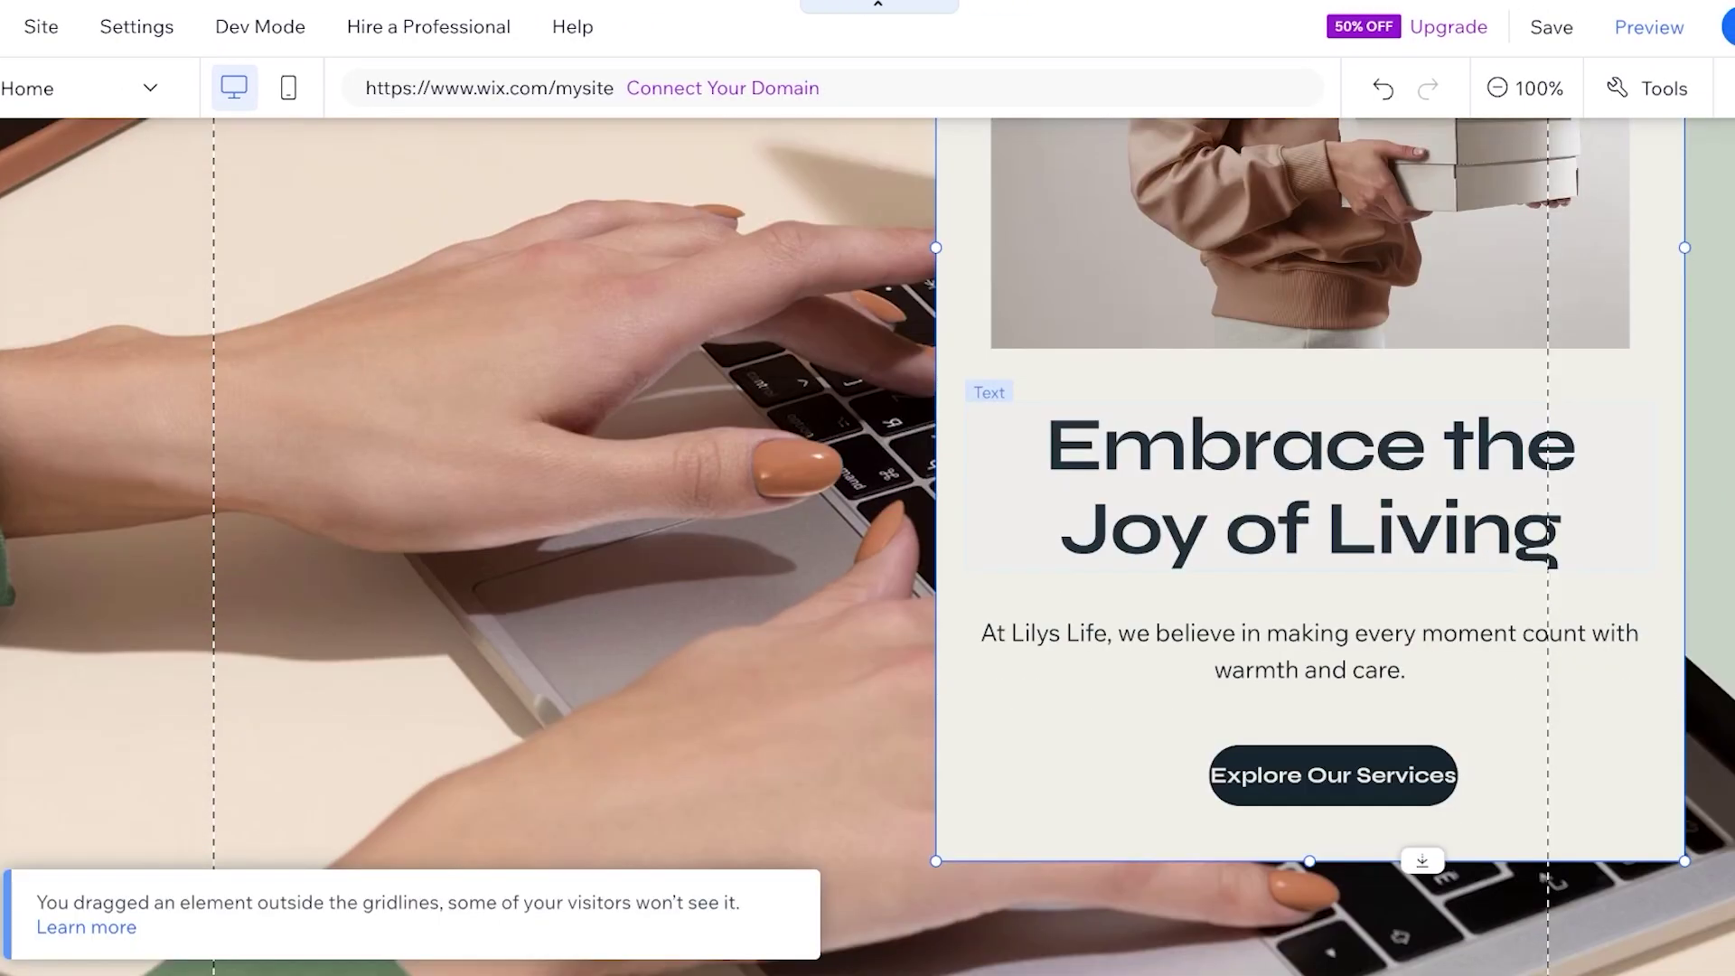
pyautogui.click(1265, 506)
pyautogui.moveTo(1266, 506); pyautogui.dragTo(414, 321)
pyautogui.scroll(-8, 413, 321)
pyautogui.scroll(4, 1175, 542)
pyautogui.click(1175, 543)
pyautogui.moveTo(1174, 542); pyautogui.dragTo(426, 435)
pyautogui.scroll(-5, 425, 435)
pyautogui.moveTo(1411, 275); pyautogui.dragTo(601, 566)
pyautogui.scroll(-5, 601, 566)
pyautogui.click(1310, 299)
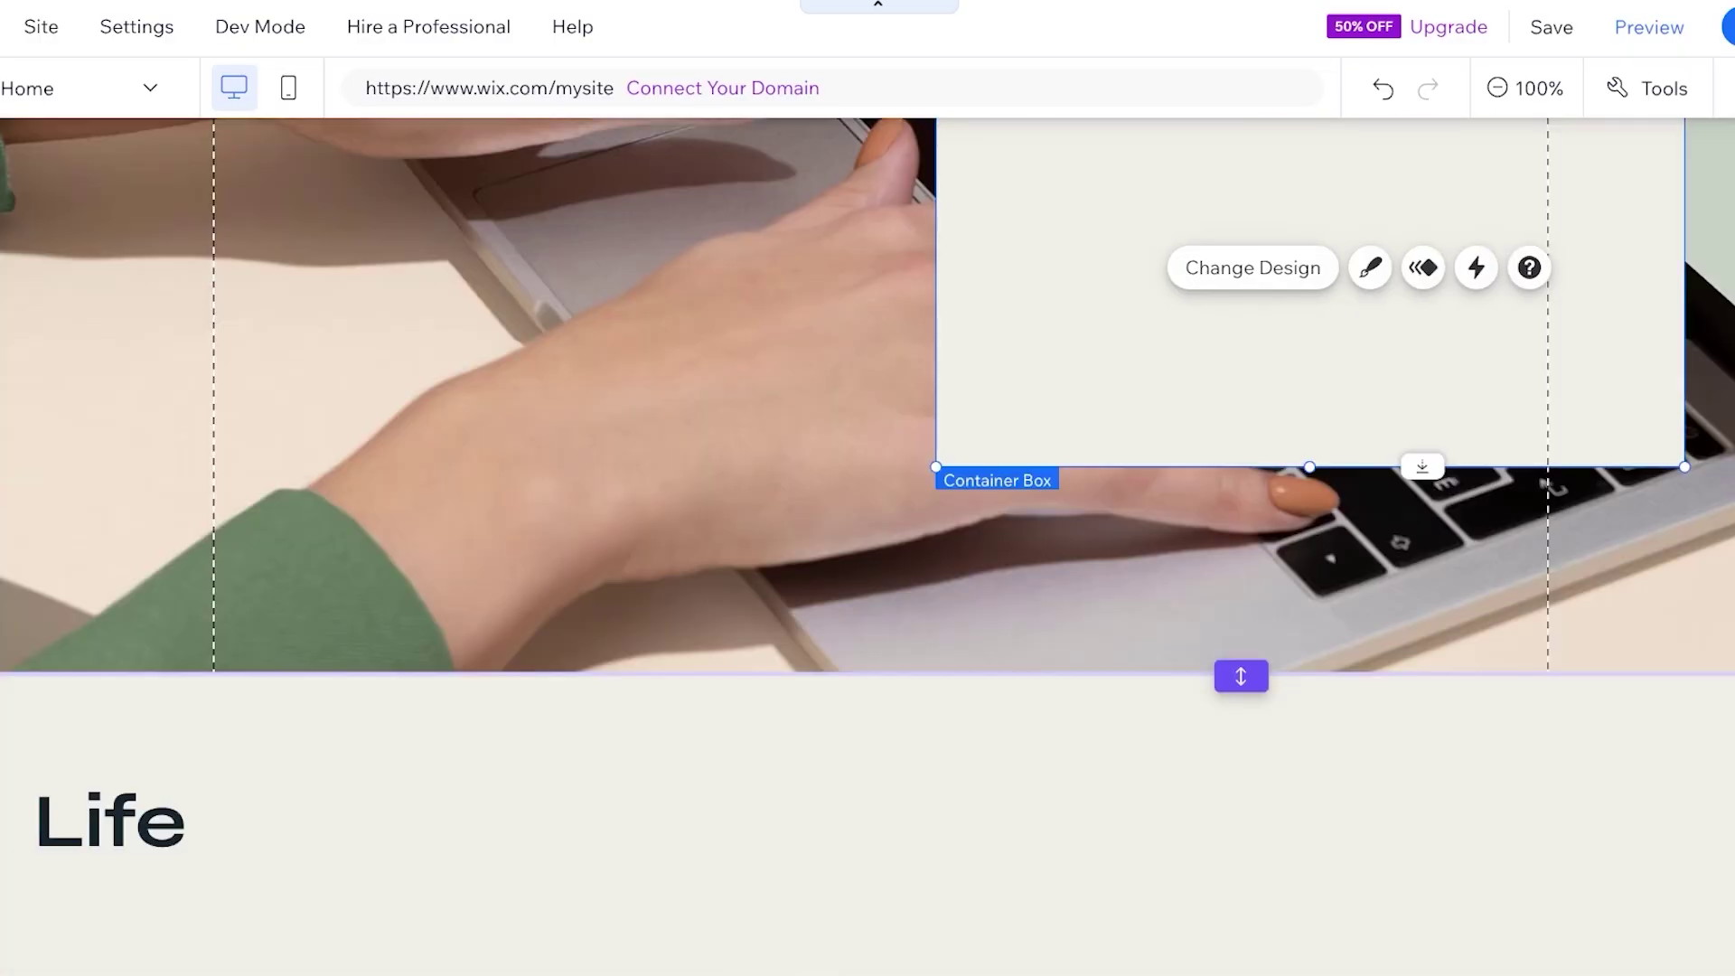
pyautogui.scroll(5, 868, 543)
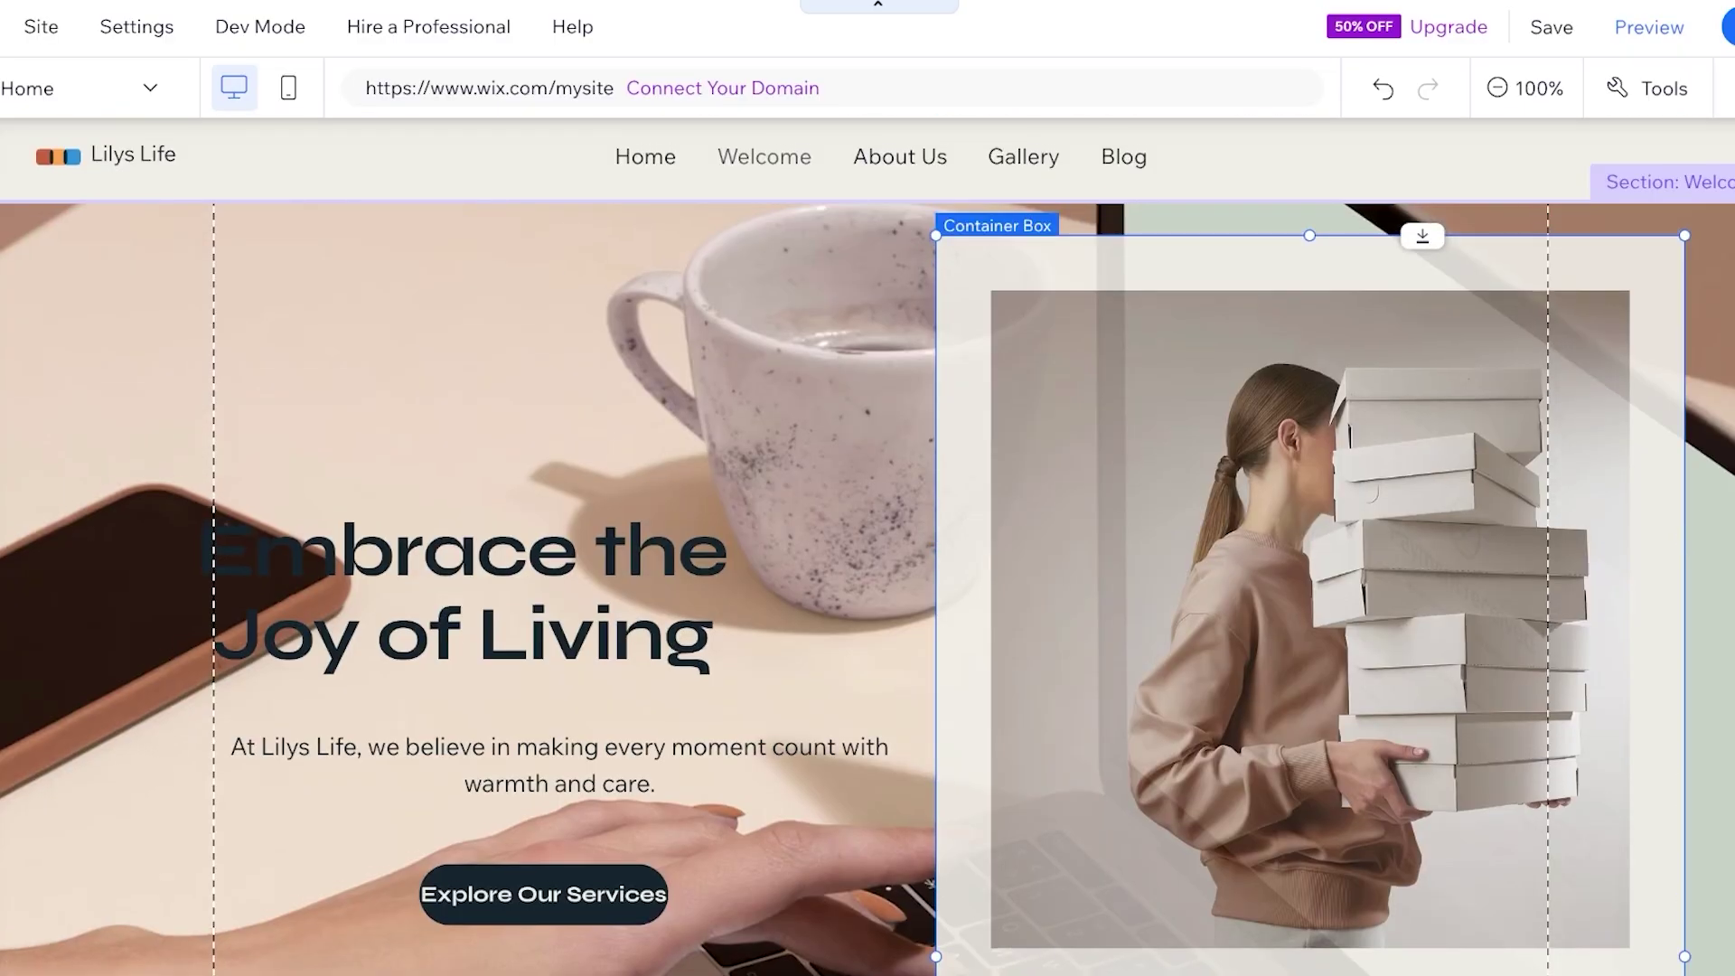
pyautogui.scroll(-5, 868, 542)
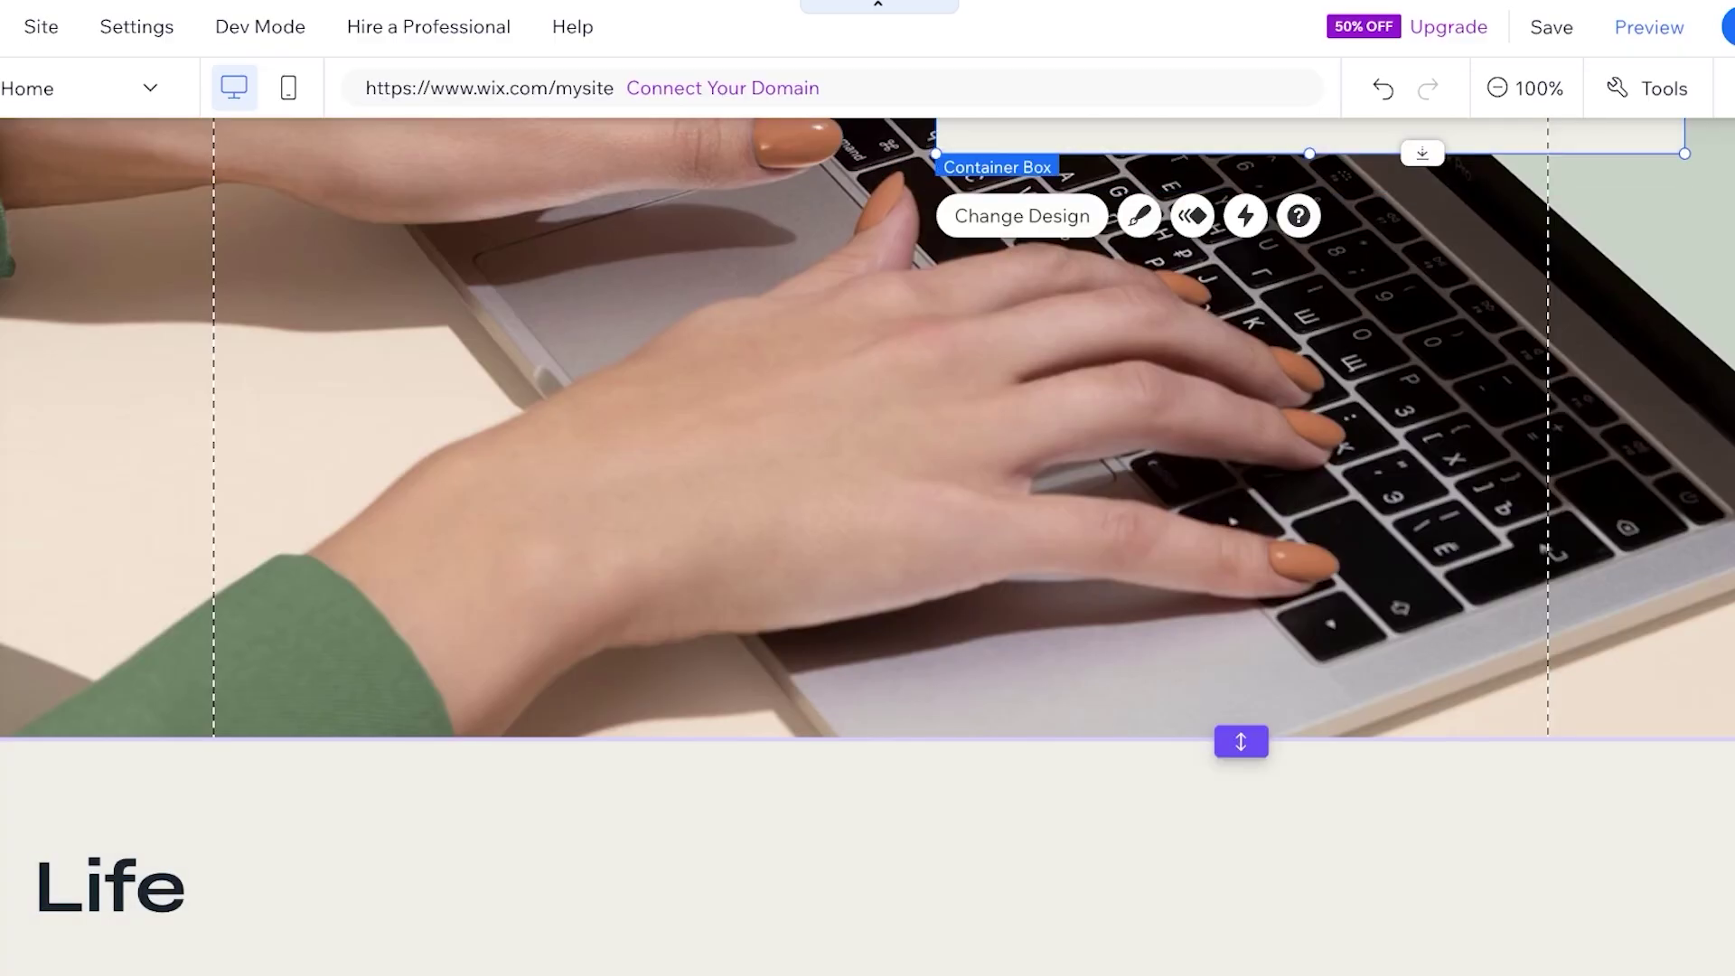
pyautogui.scroll(4, 868, 542)
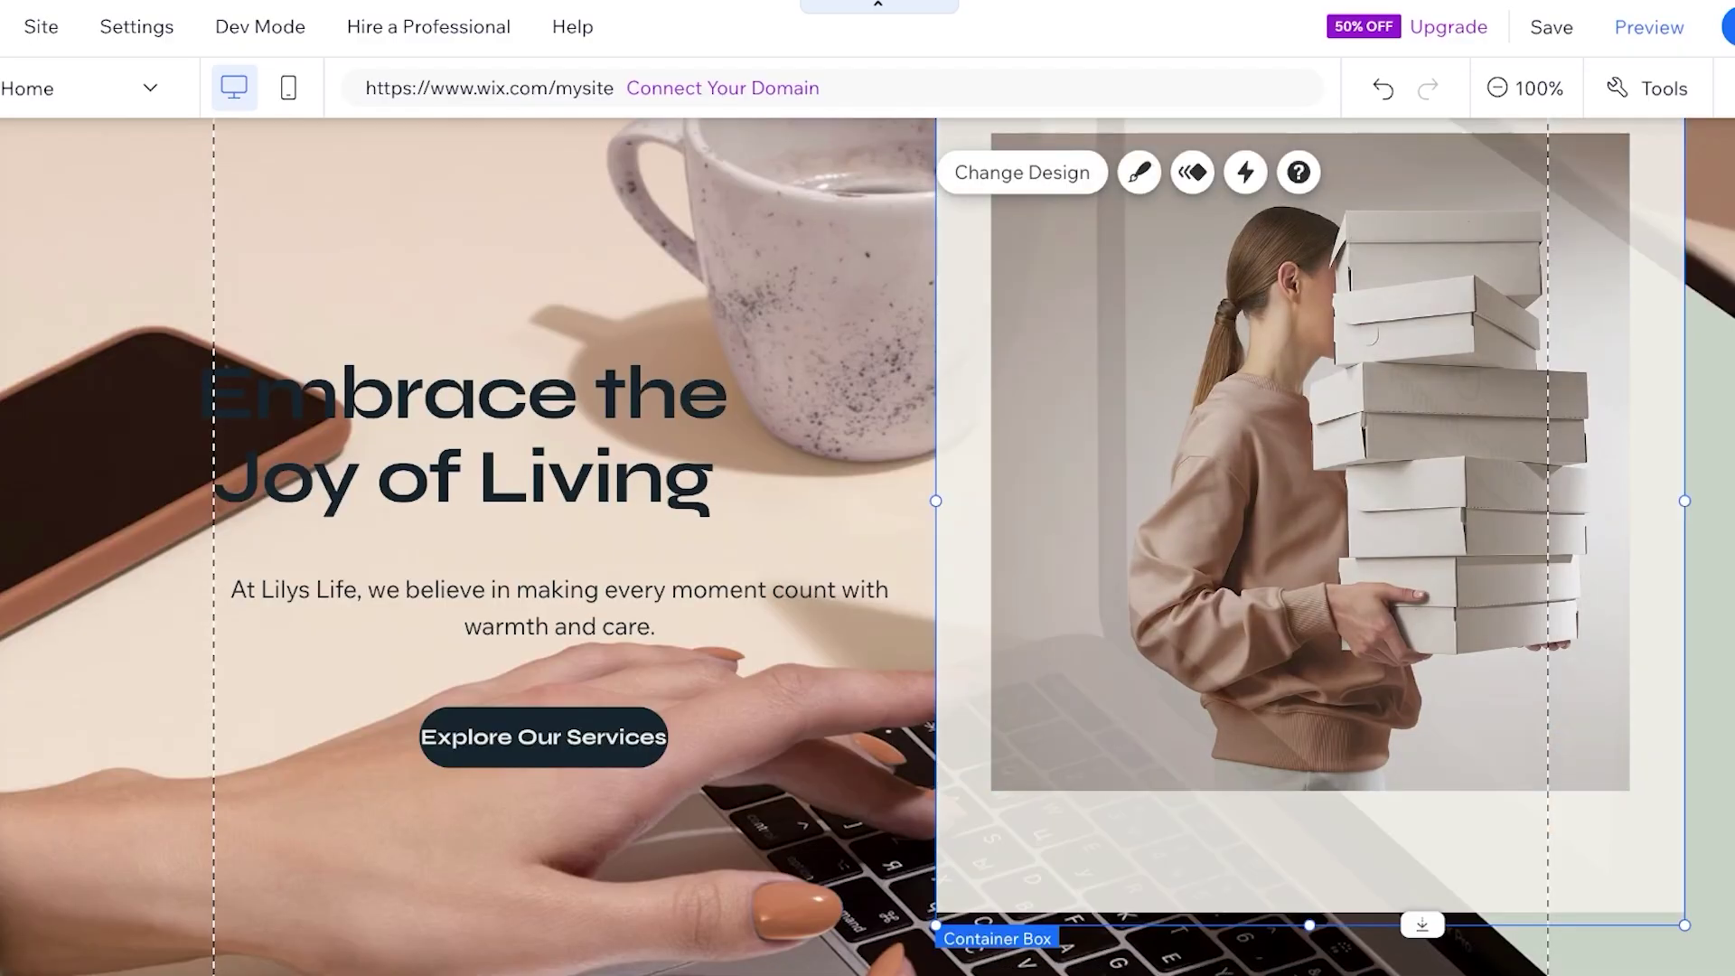
pyautogui.scroll(1, 868, 542)
pyautogui.scroll(1, 1120, 452)
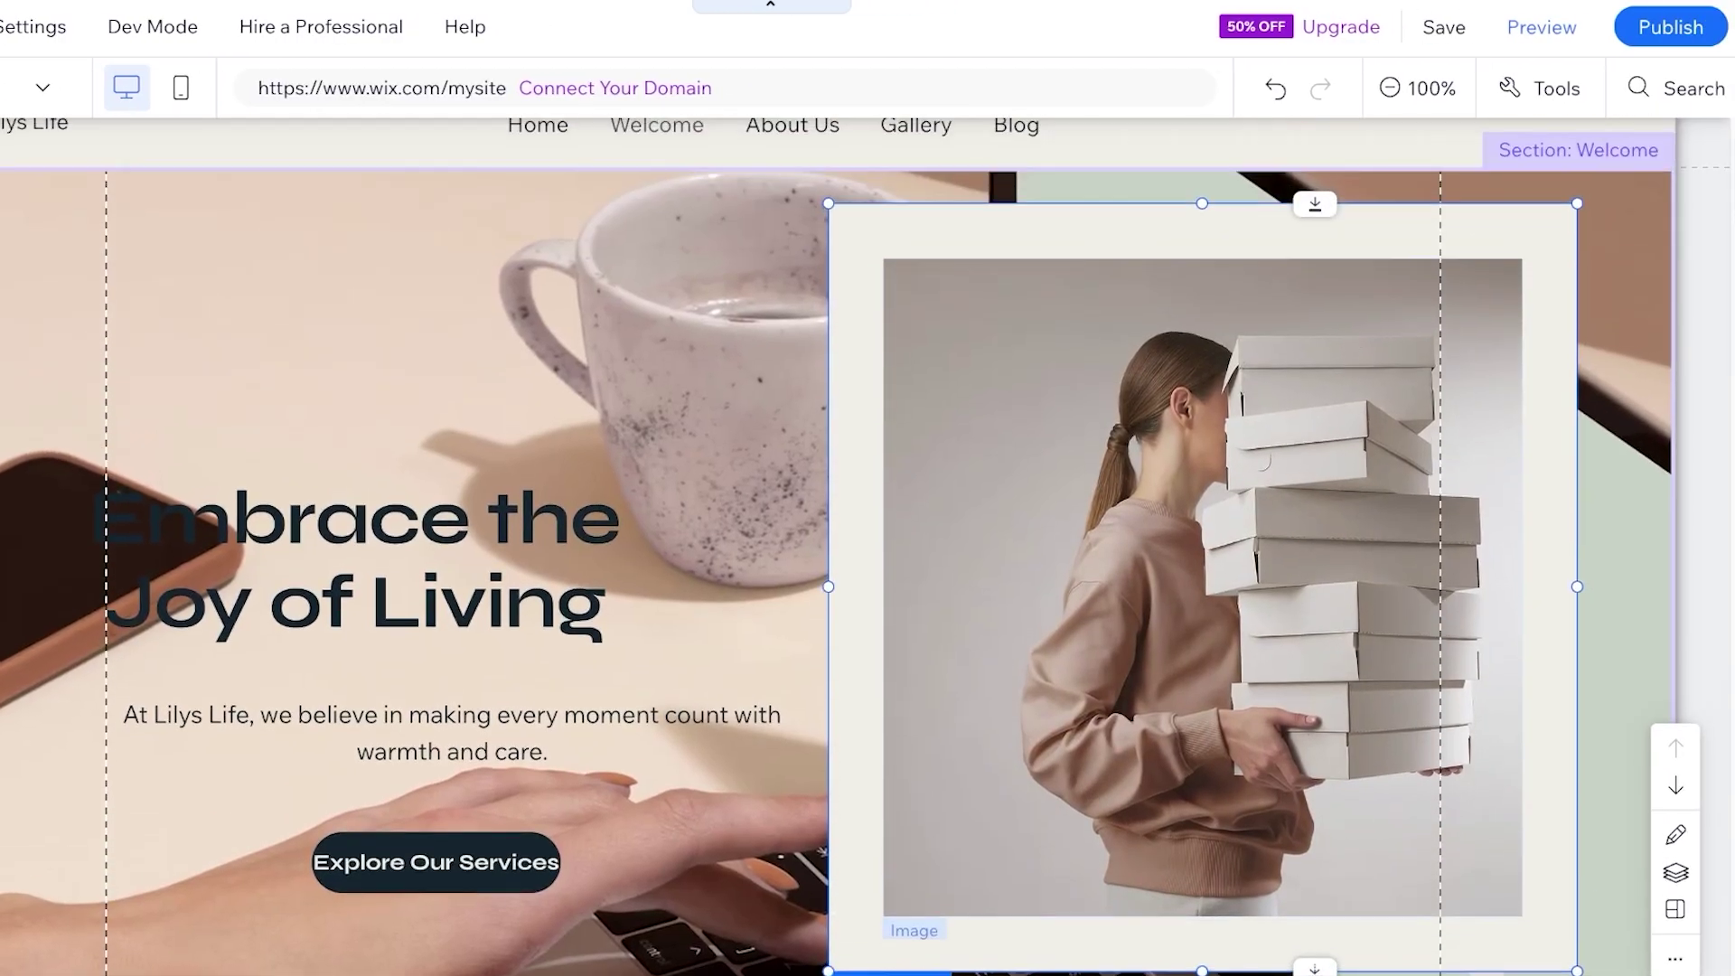
# Open the boxes photo's settings from its right-click menu, then close them
pyautogui.rightClick(1120, 398)
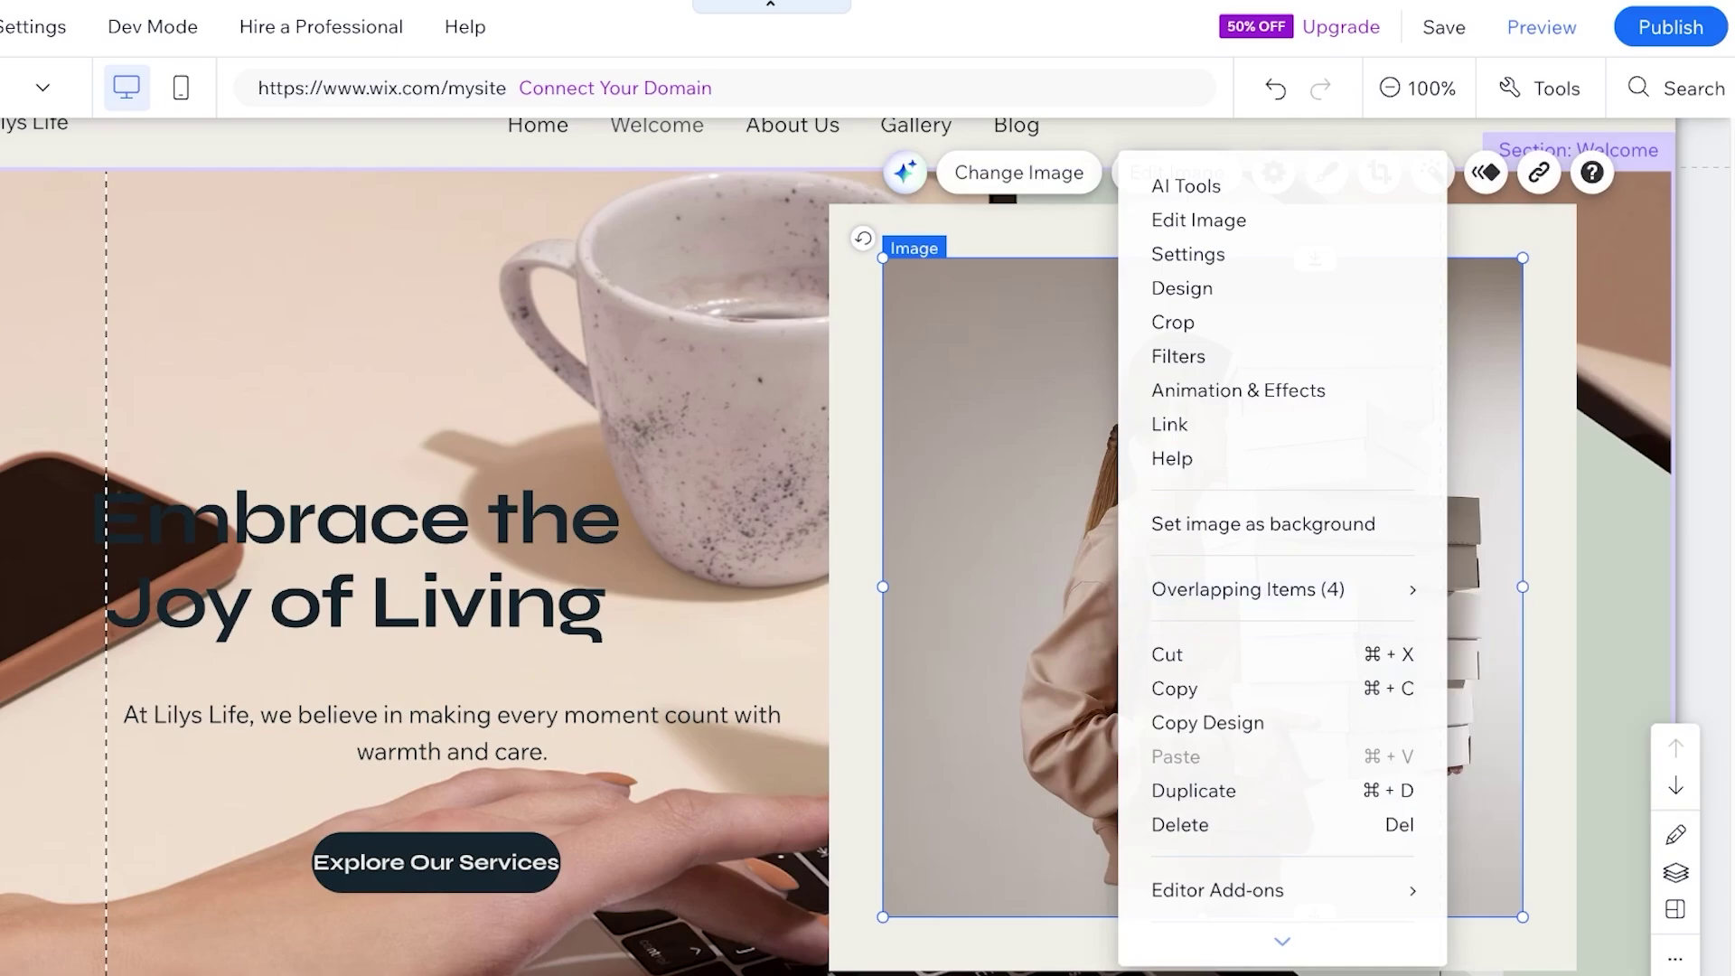
pyautogui.scroll(-2, 1266, 654)
pyautogui.scroll(2, 1266, 389)
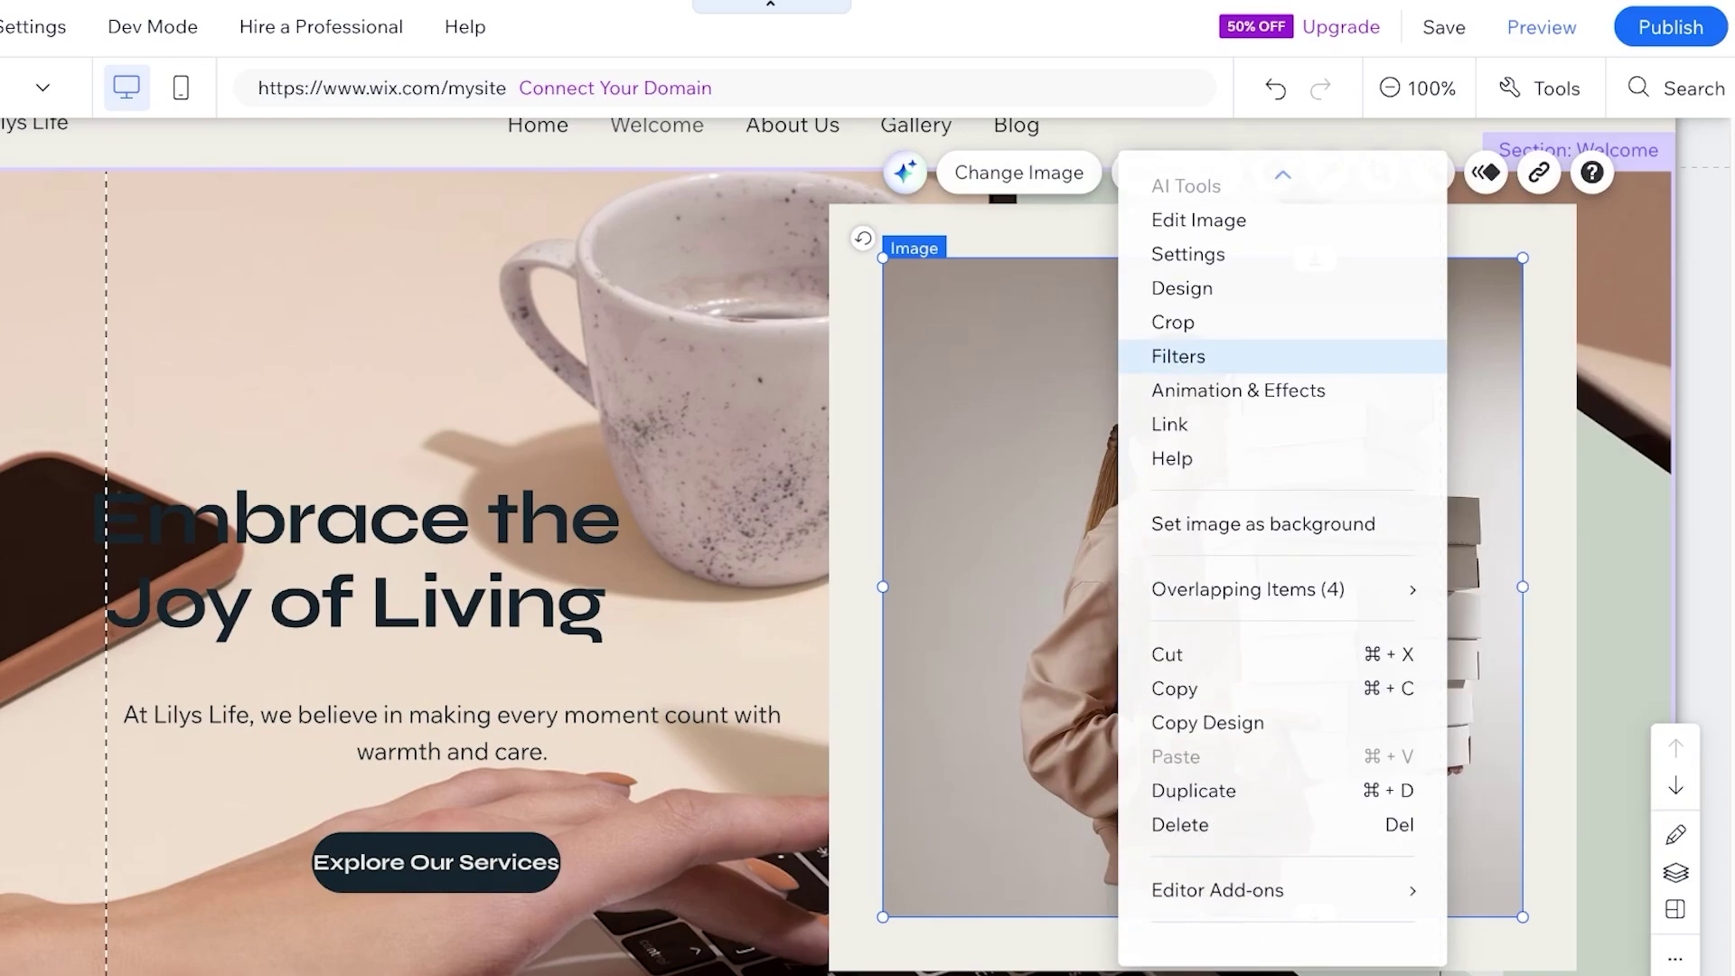
pyautogui.click(1187, 254)
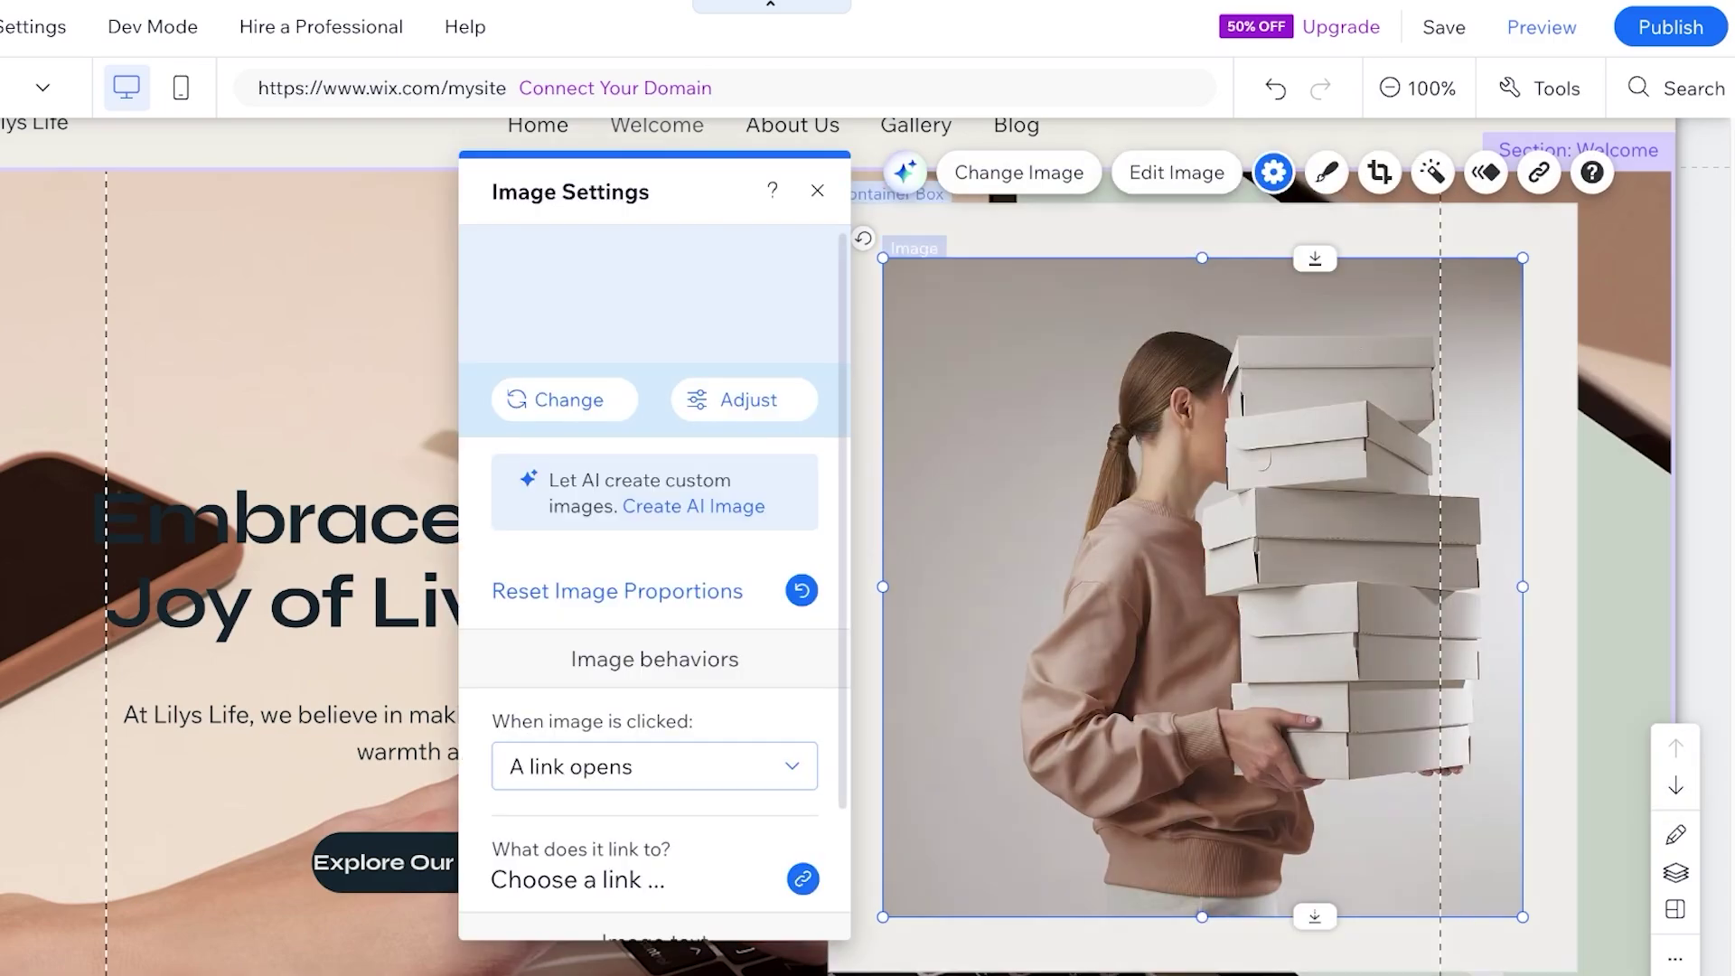
pyautogui.scroll(-2, 745, 398)
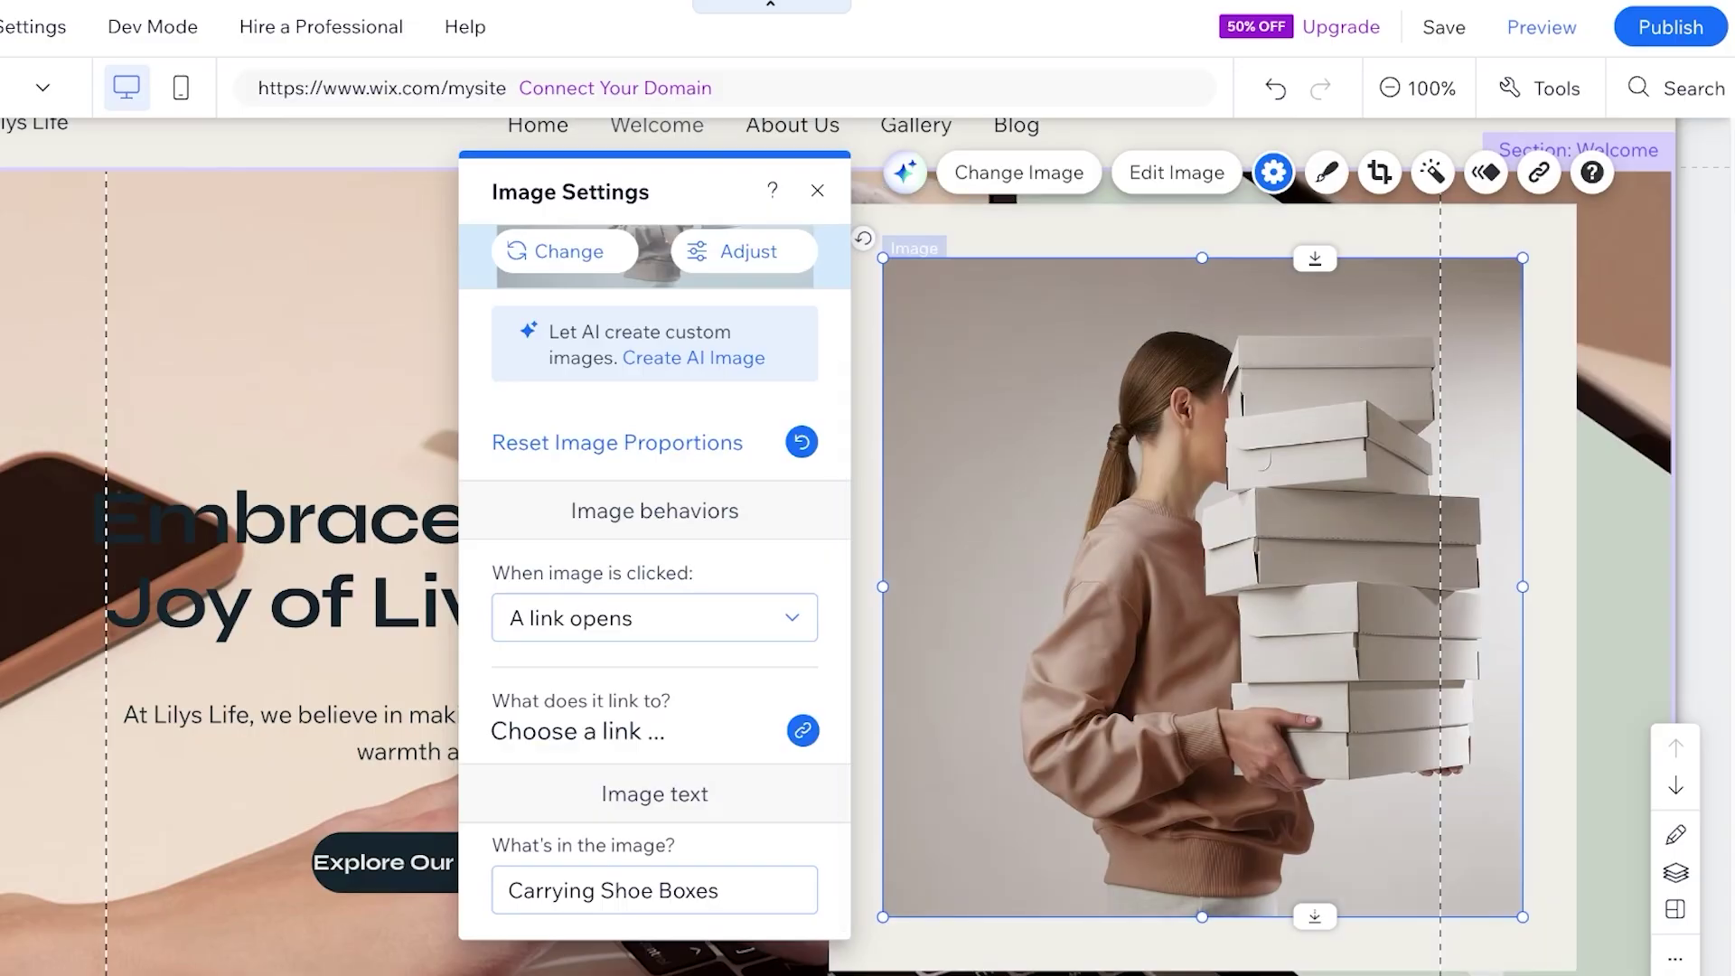
pyautogui.press('Escape')
# Shrink the boxes photo toward the bottom-right and shift it and its container up-left
pyautogui.press('Escape')
pyautogui.click(1202, 592)
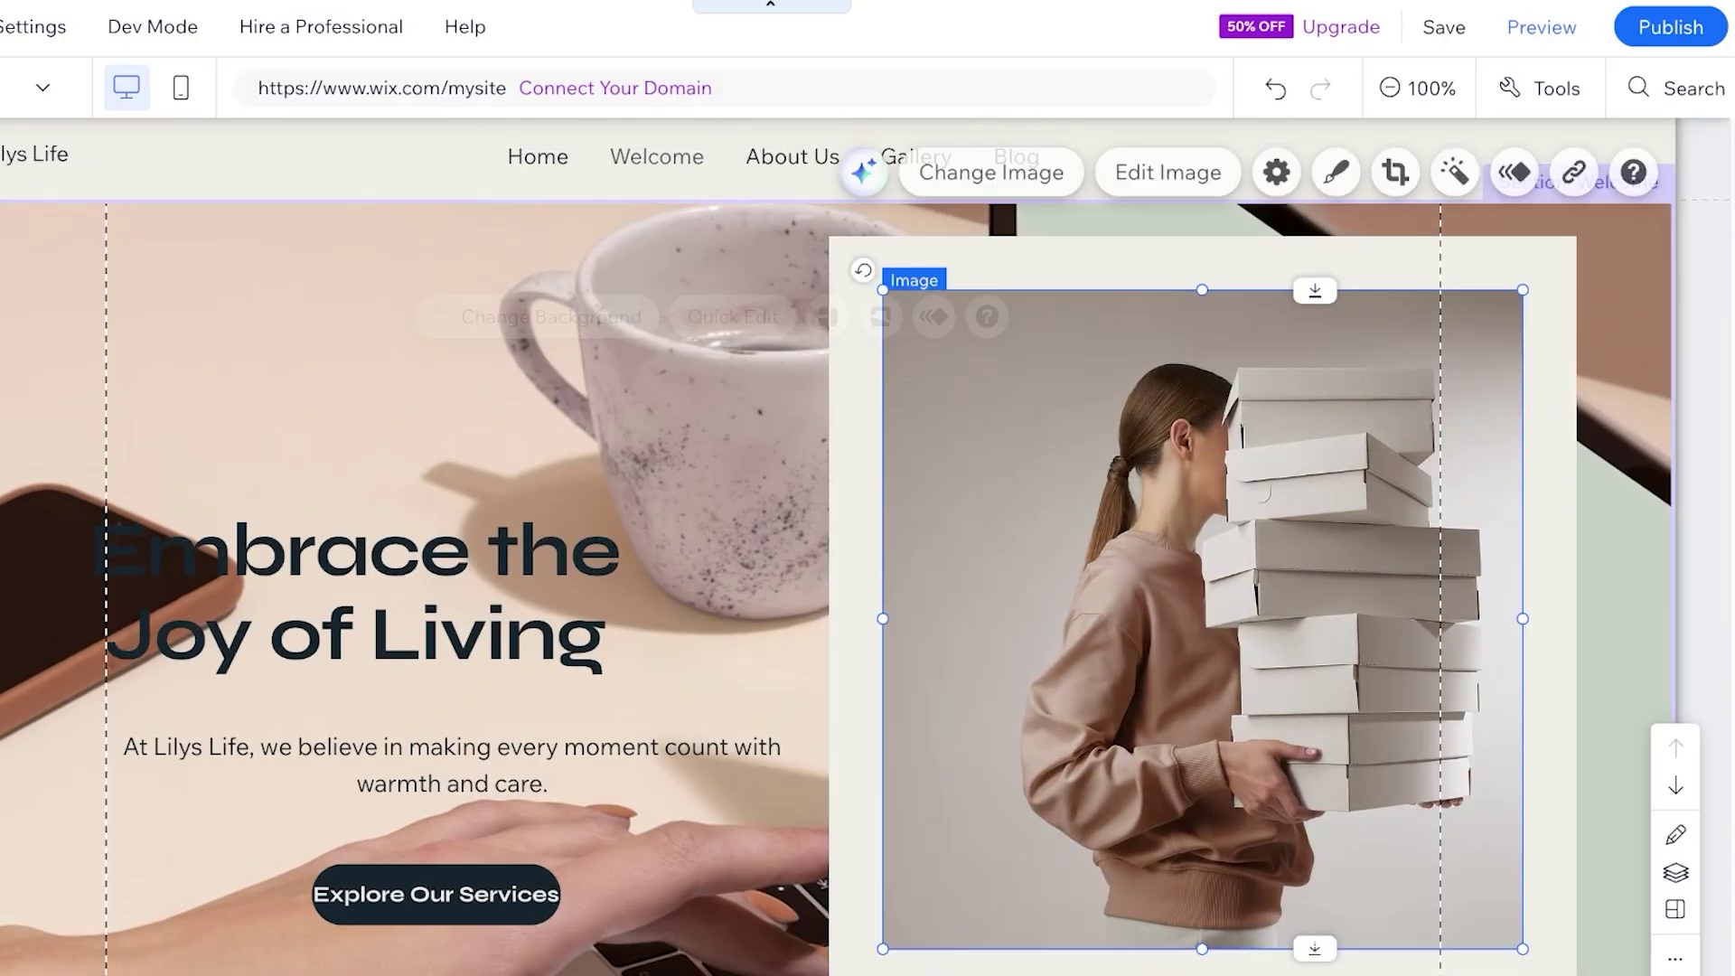
pyautogui.press('Escape')
pyautogui.press('Escape')
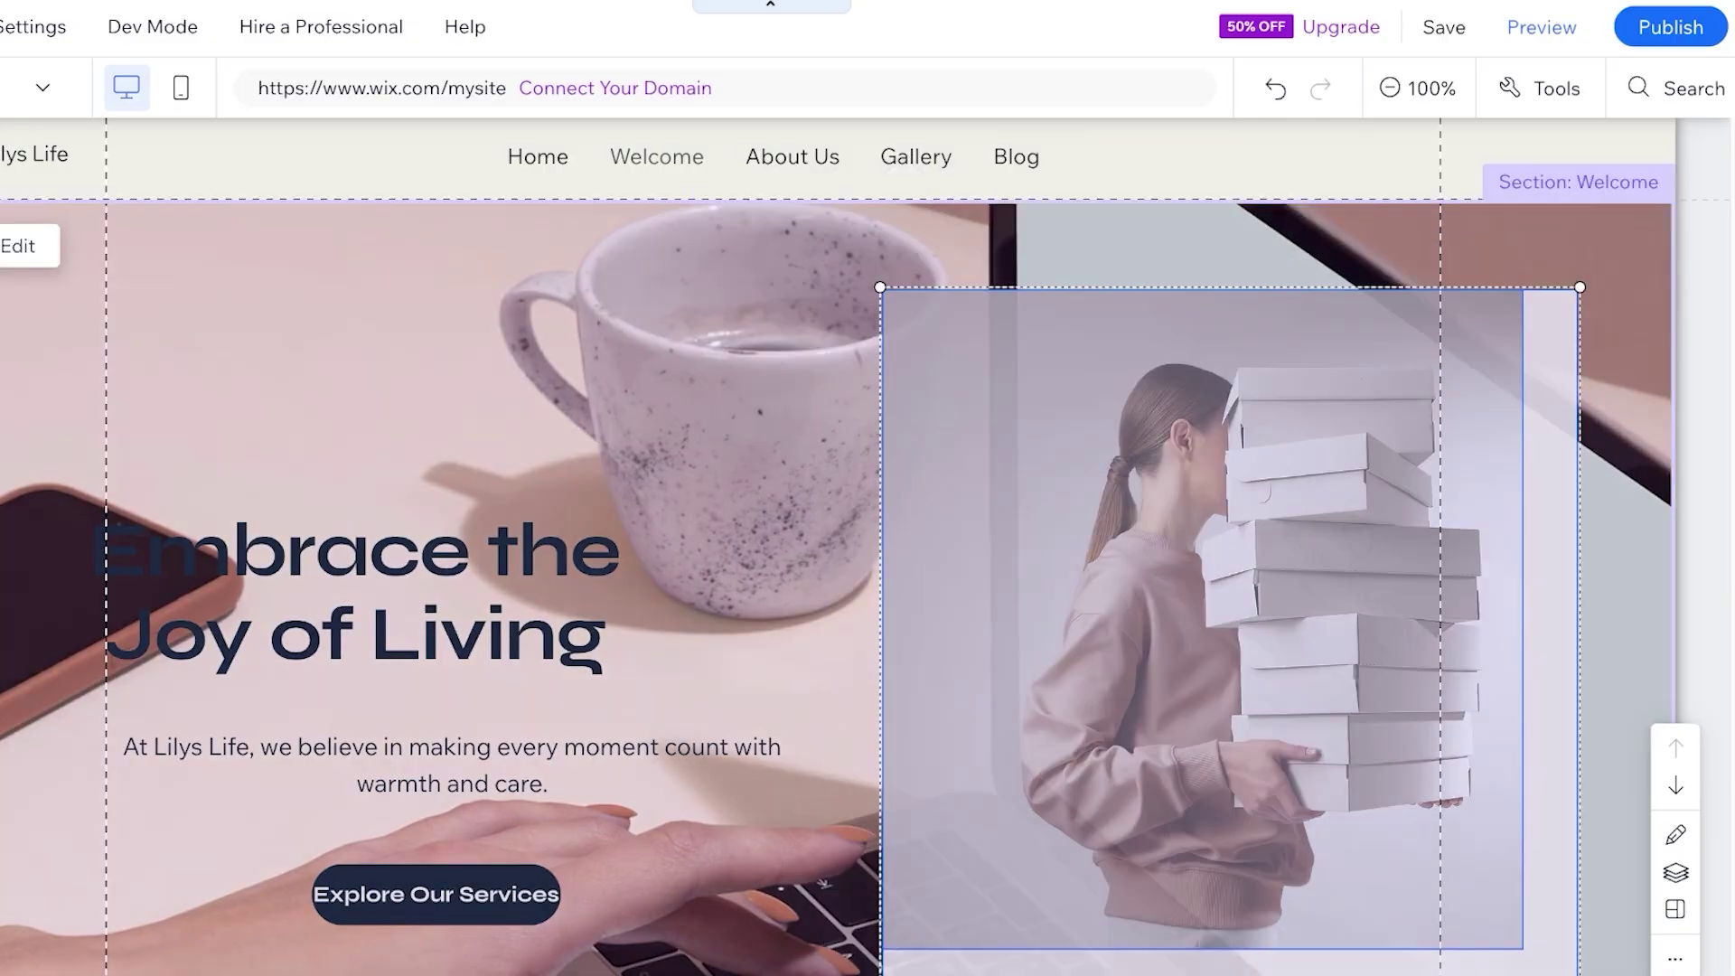
pyautogui.click(1193, 586)
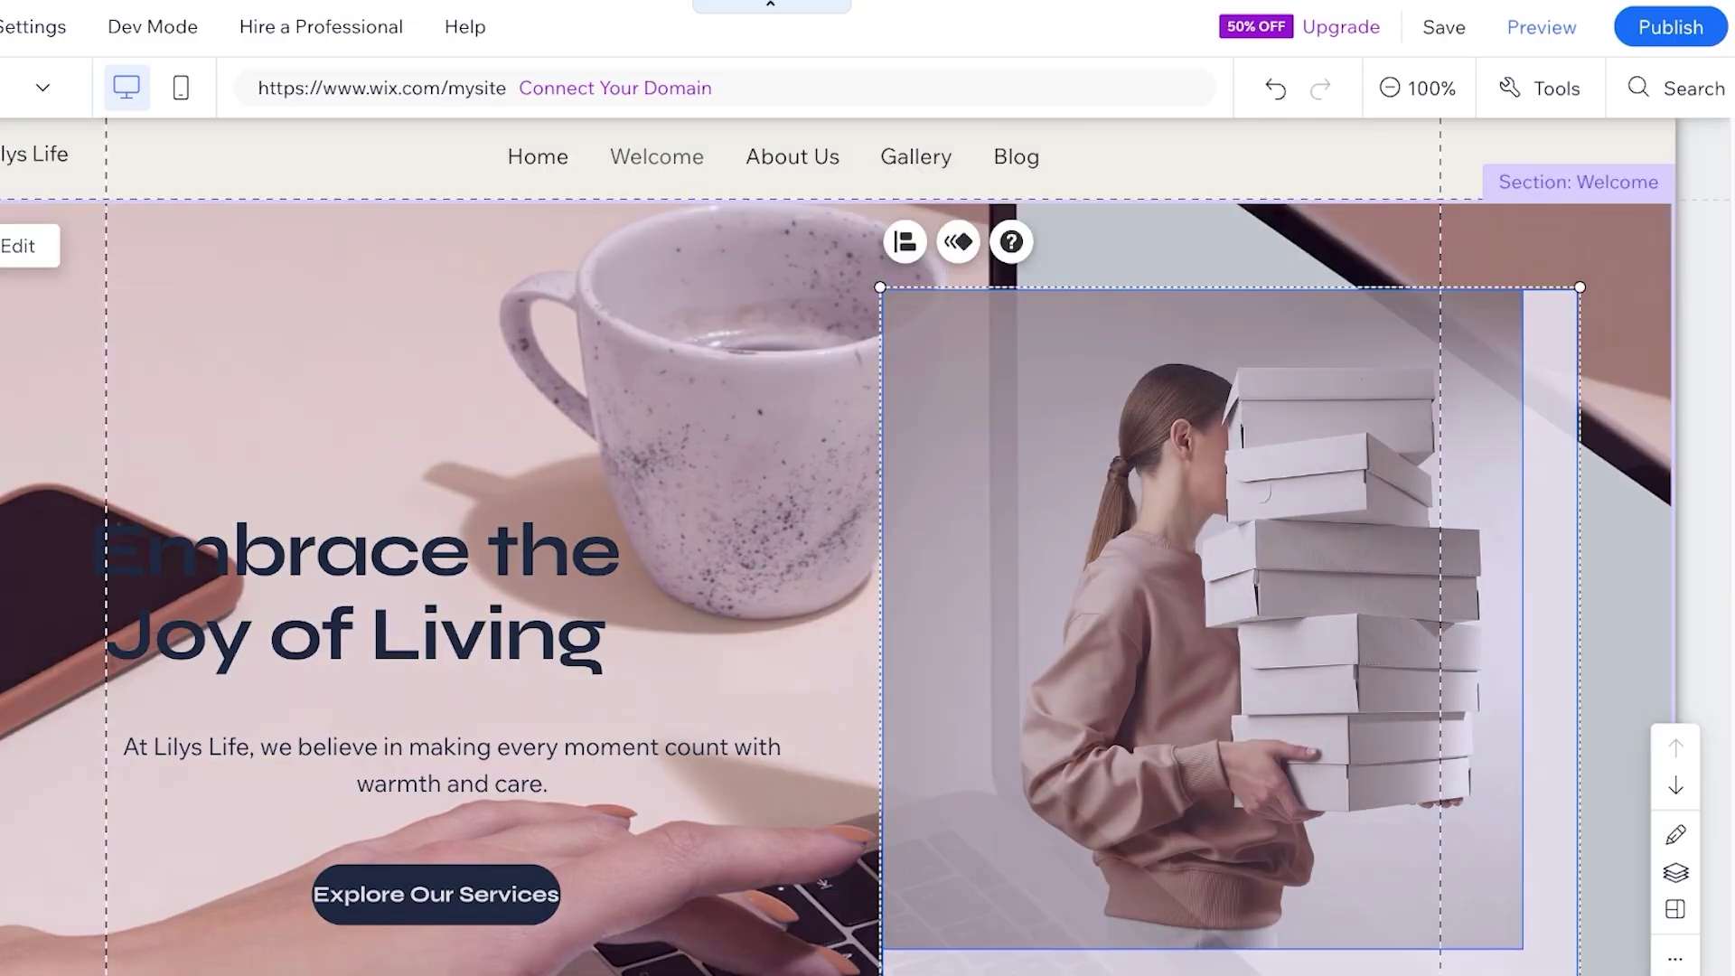
pyautogui.press('Escape')
pyautogui.click(1193, 586)
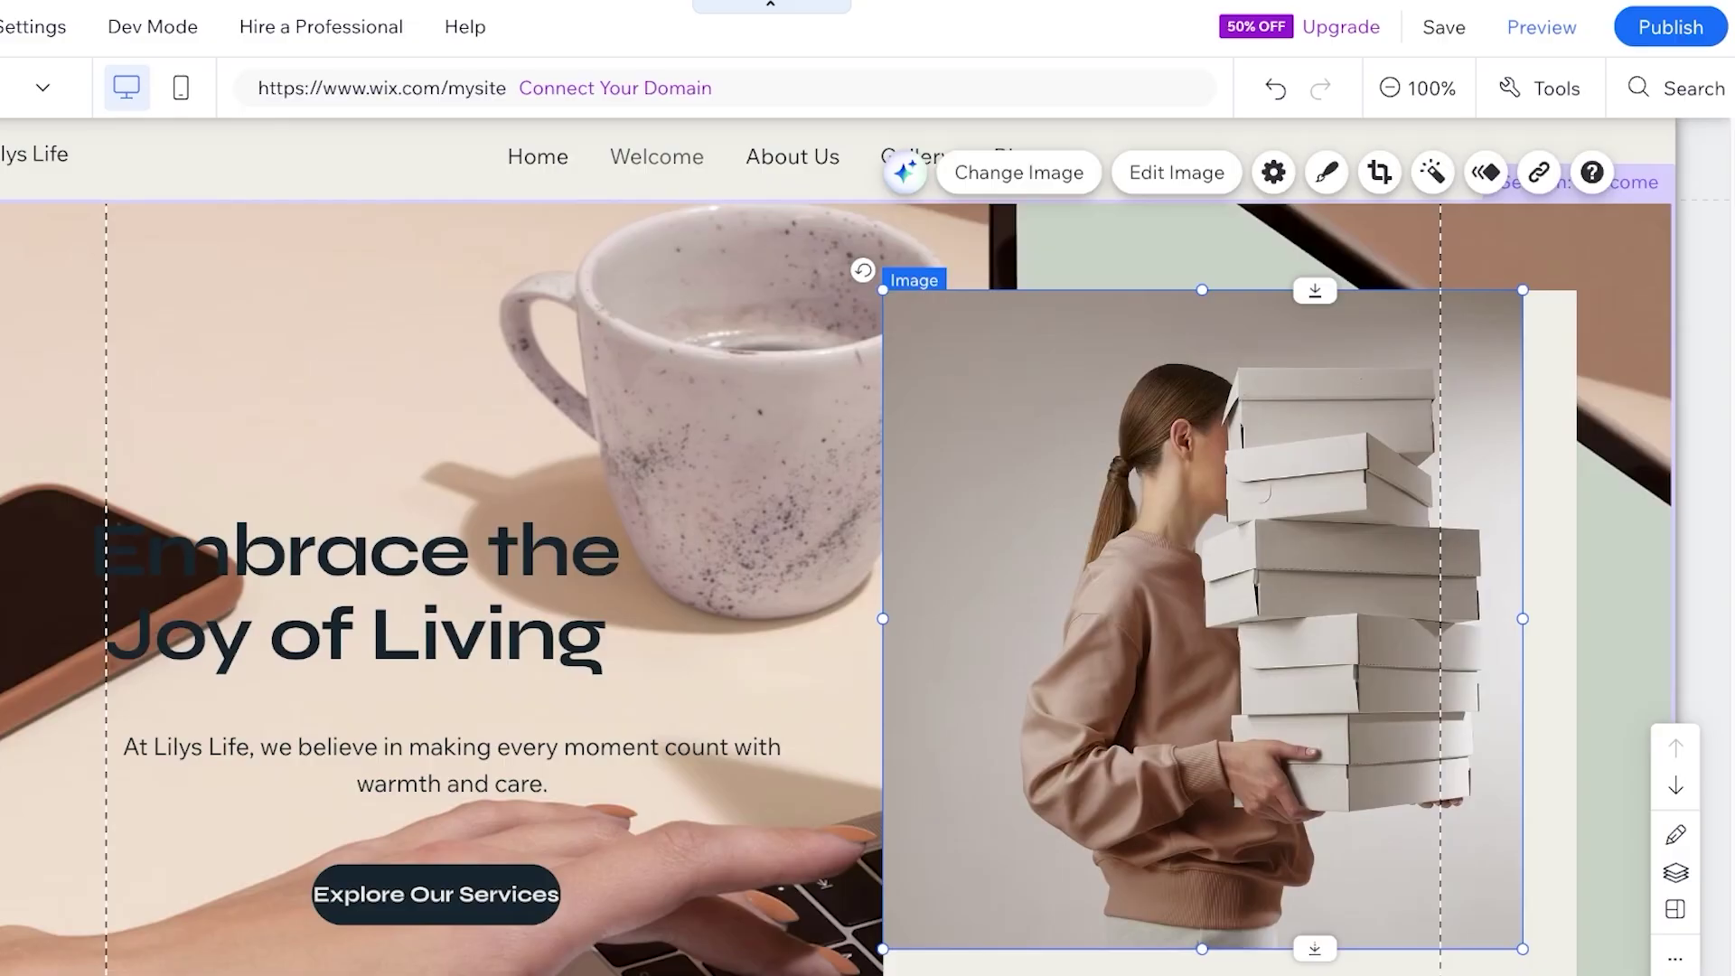
pyautogui.moveTo(883, 290); pyautogui.dragTo(1028, 440)
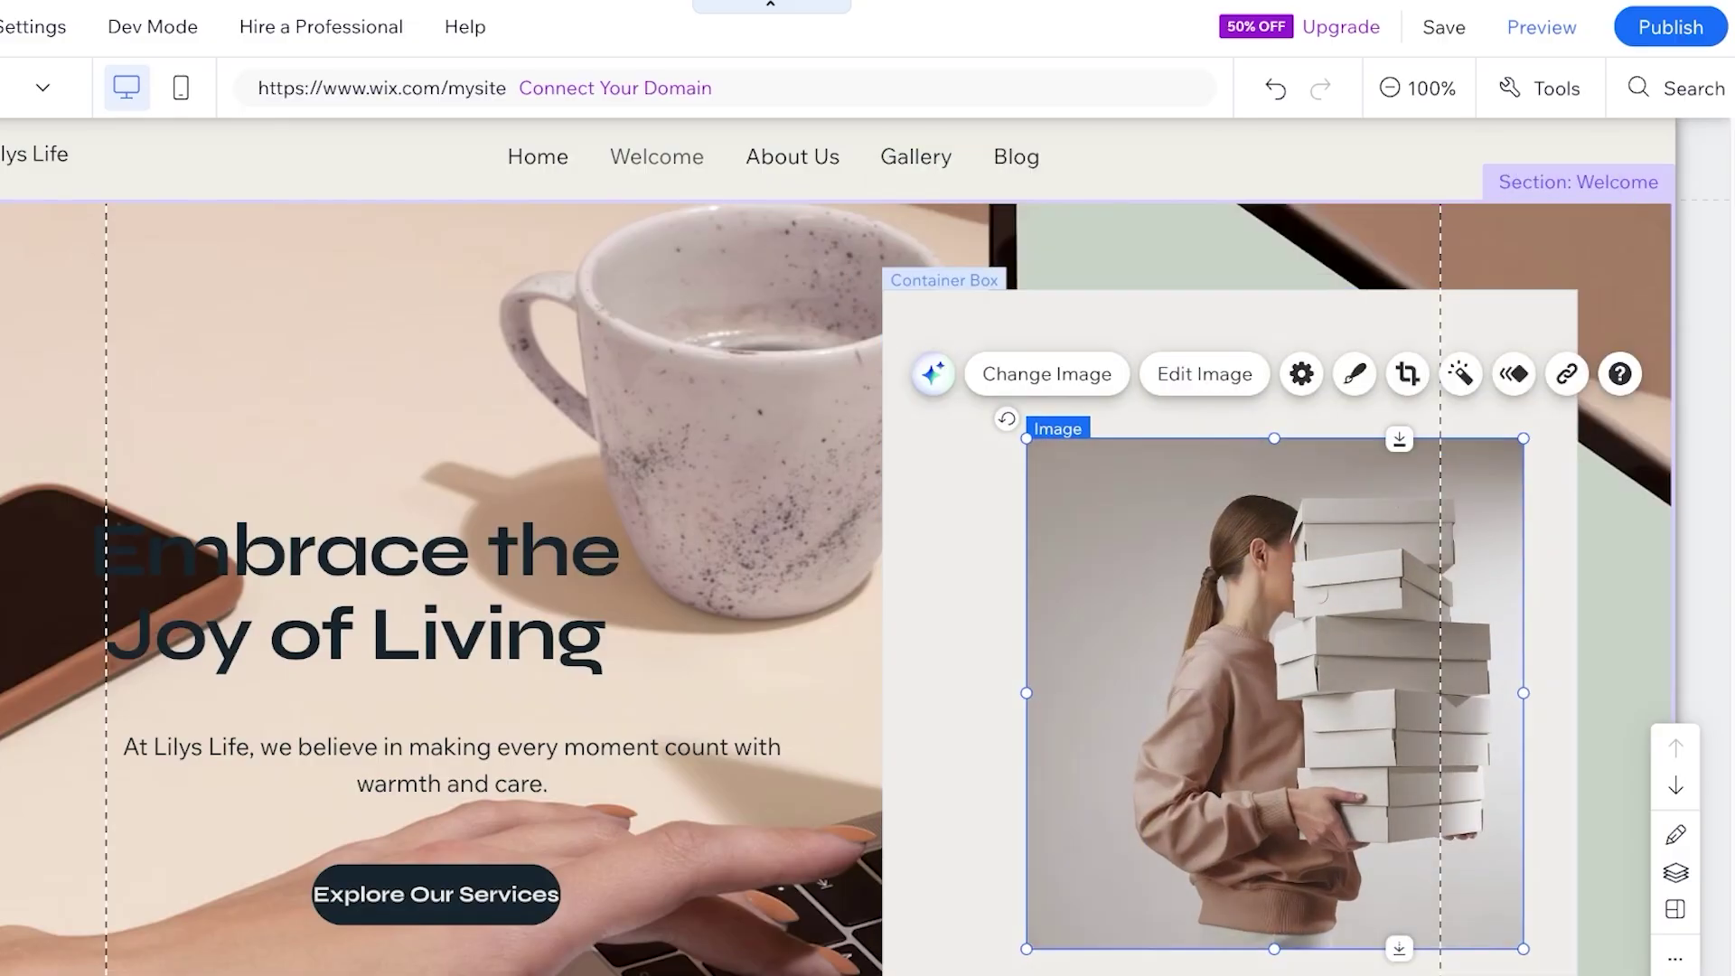
pyautogui.click(895, 658)
pyautogui.moveTo(872, 658); pyautogui.dragTo(845, 602)
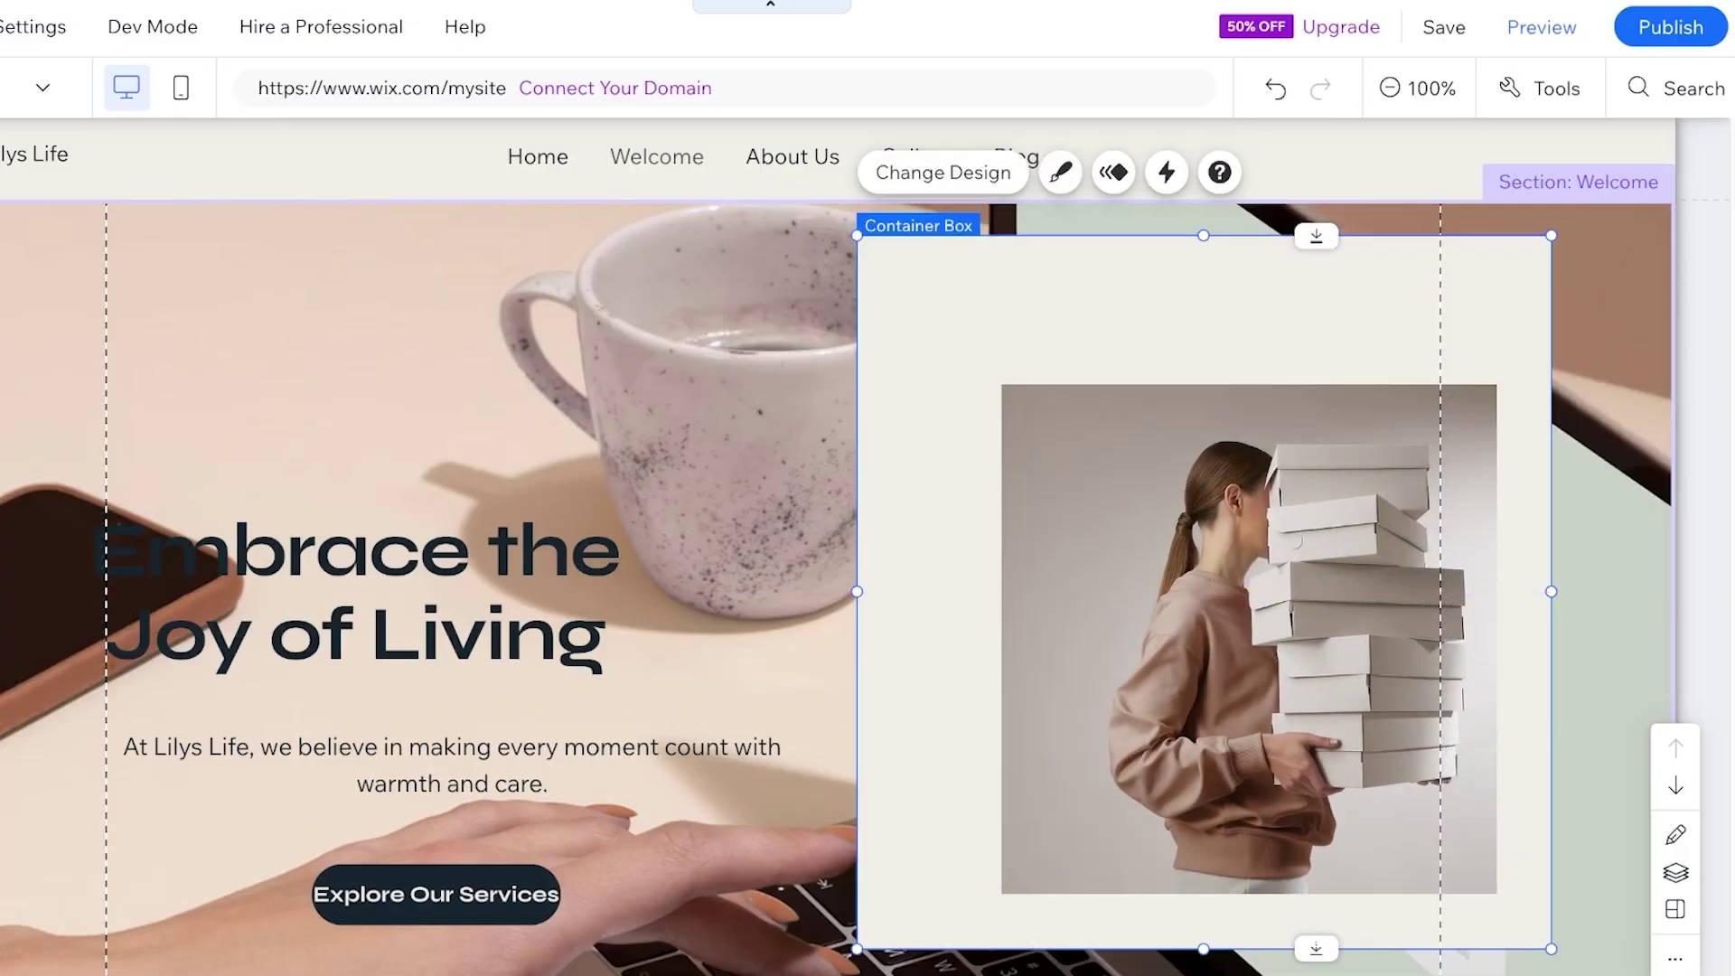
pyautogui.moveTo(1247, 632); pyautogui.dragTo(1201, 585)
pyautogui.press('Escape')
# Move the heading, intro paragraph and Explore Our Services button about 180 px higher
pyautogui.moveTo(361, 587); pyautogui.dragTo(427, 397)
pyautogui.moveTo(452, 751); pyautogui.dragTo(406, 586)
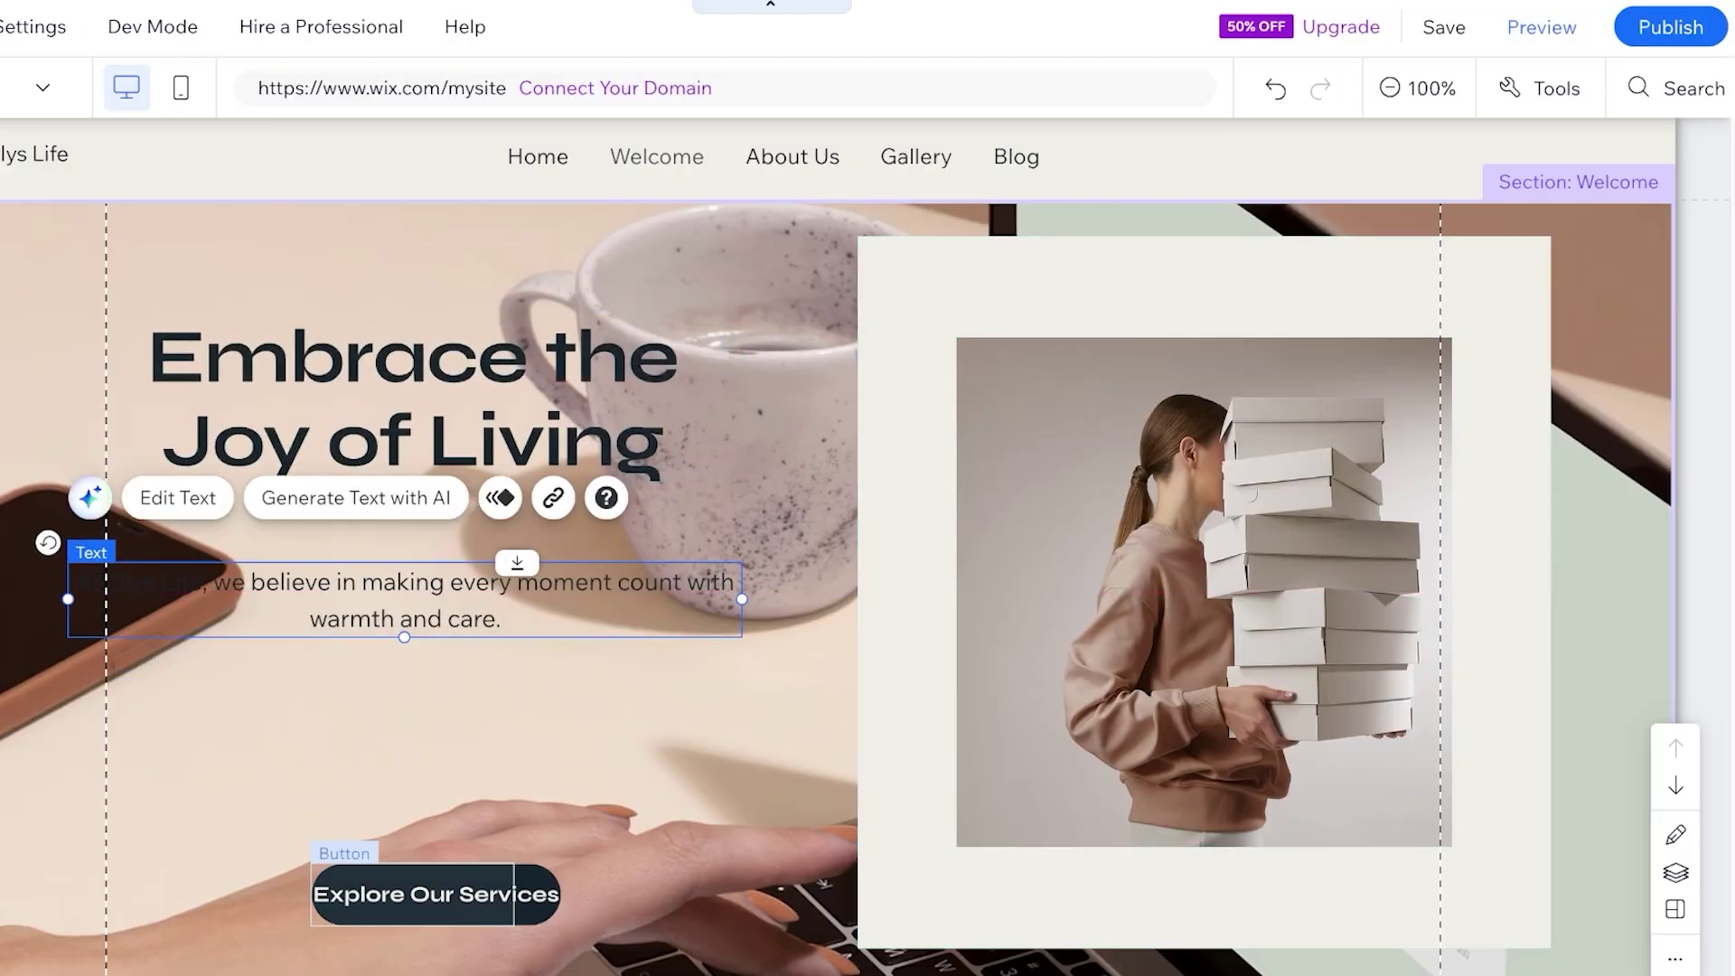
pyautogui.moveTo(434, 895); pyautogui.dragTo(385, 726)
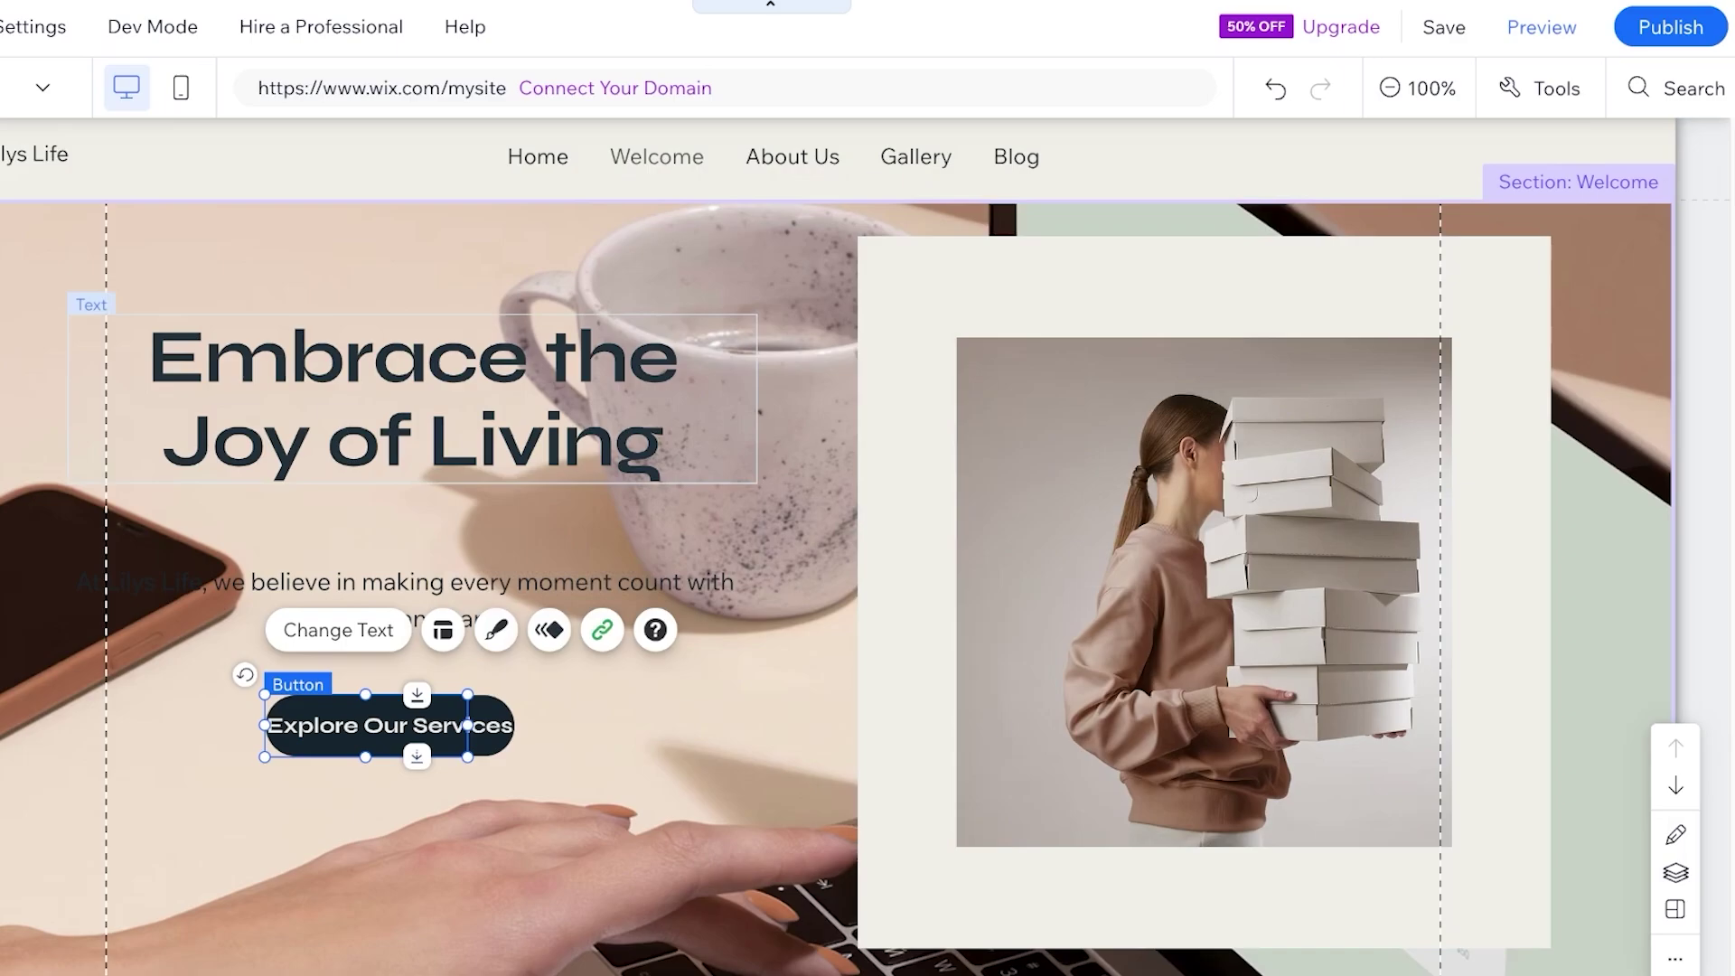
pyautogui.press('Escape')
# Open the Welcome section's background image picker and search for 'family' photos
pyautogui.click(785, 209)
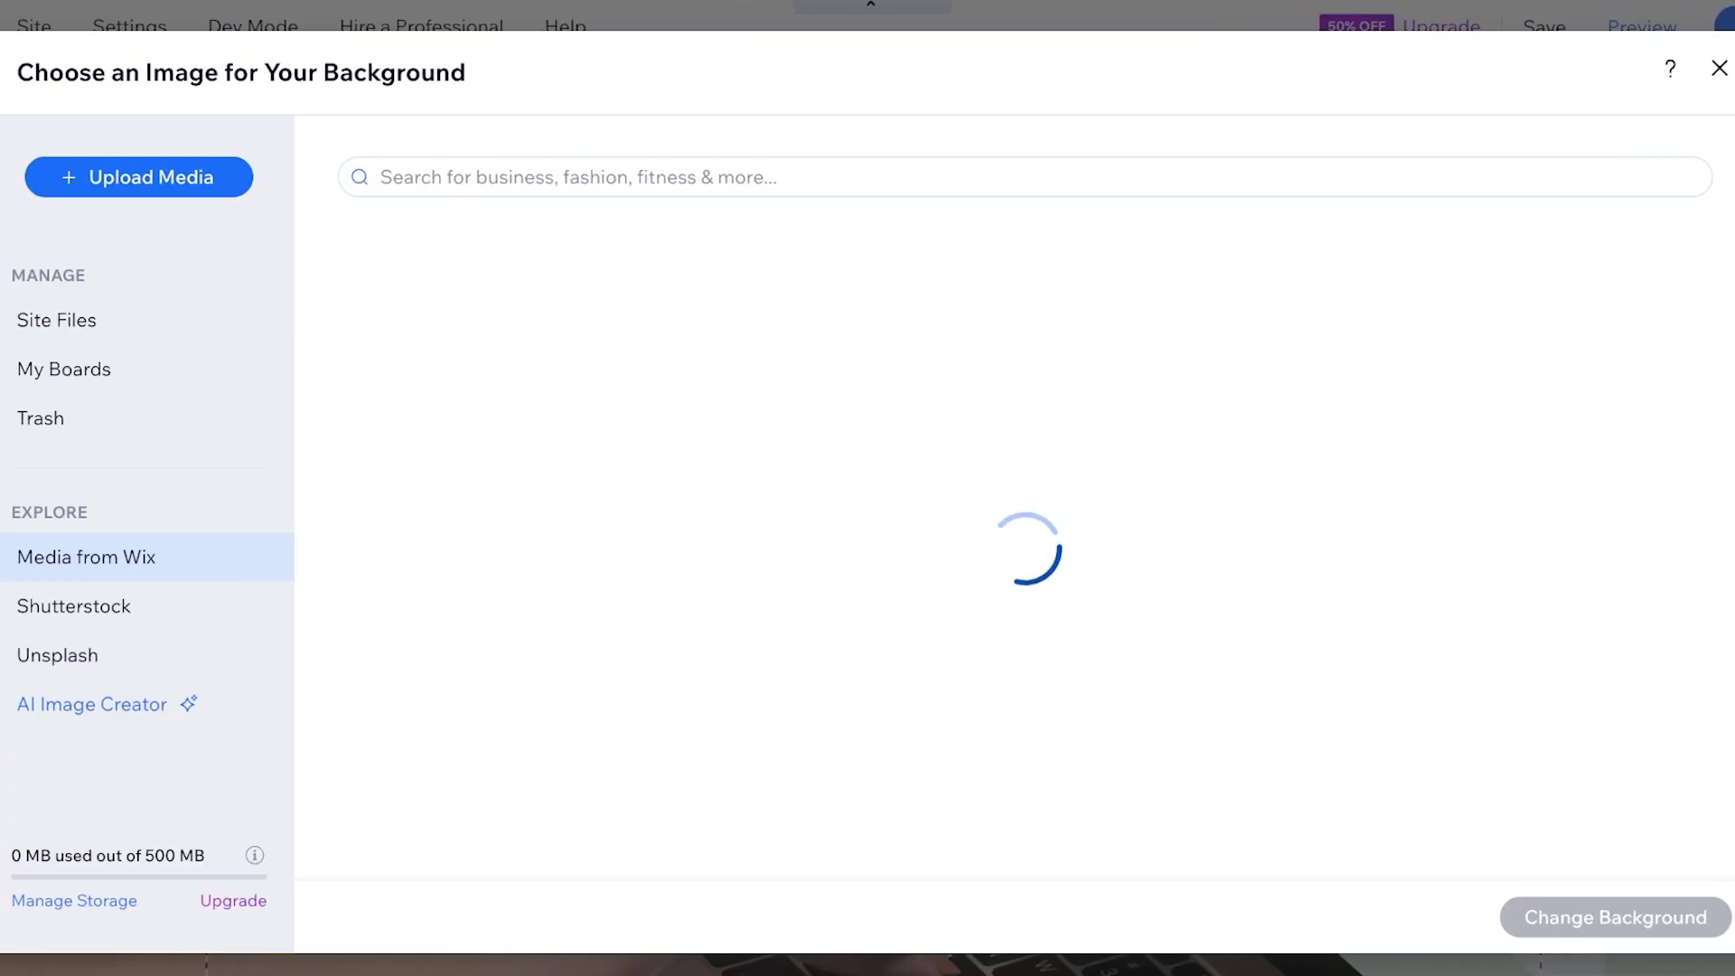
pyautogui.write('family')
pyautogui.press('Return')
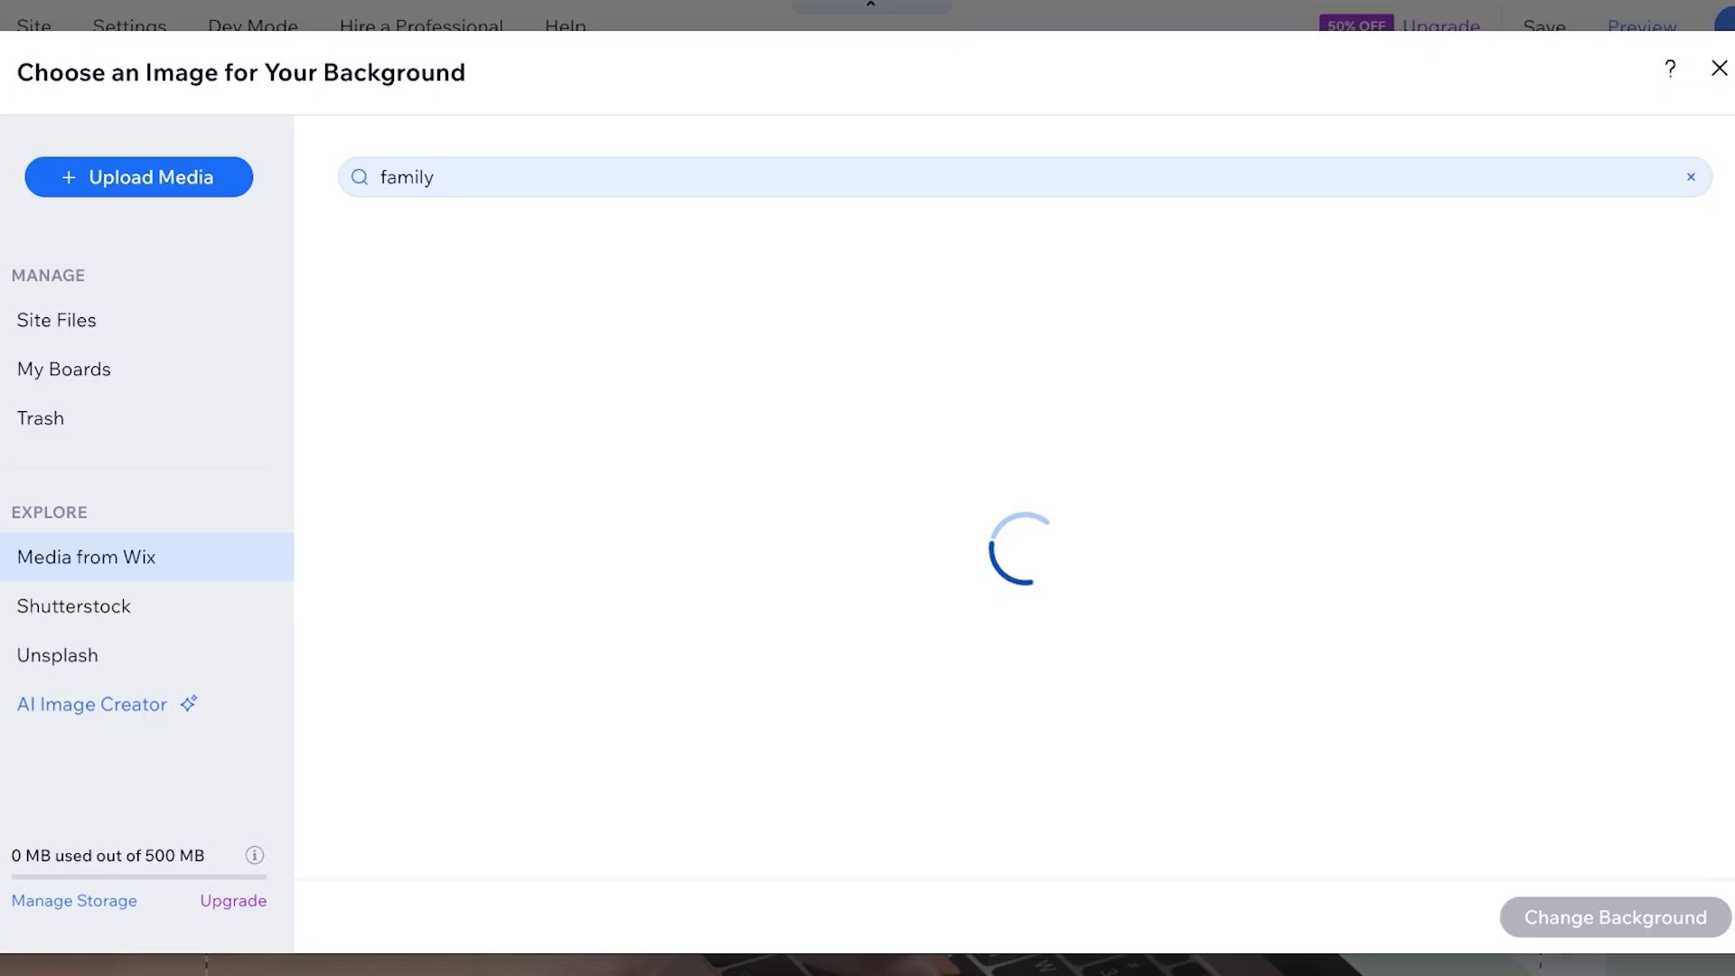
pyautogui.scroll(-5, 1024, 578)
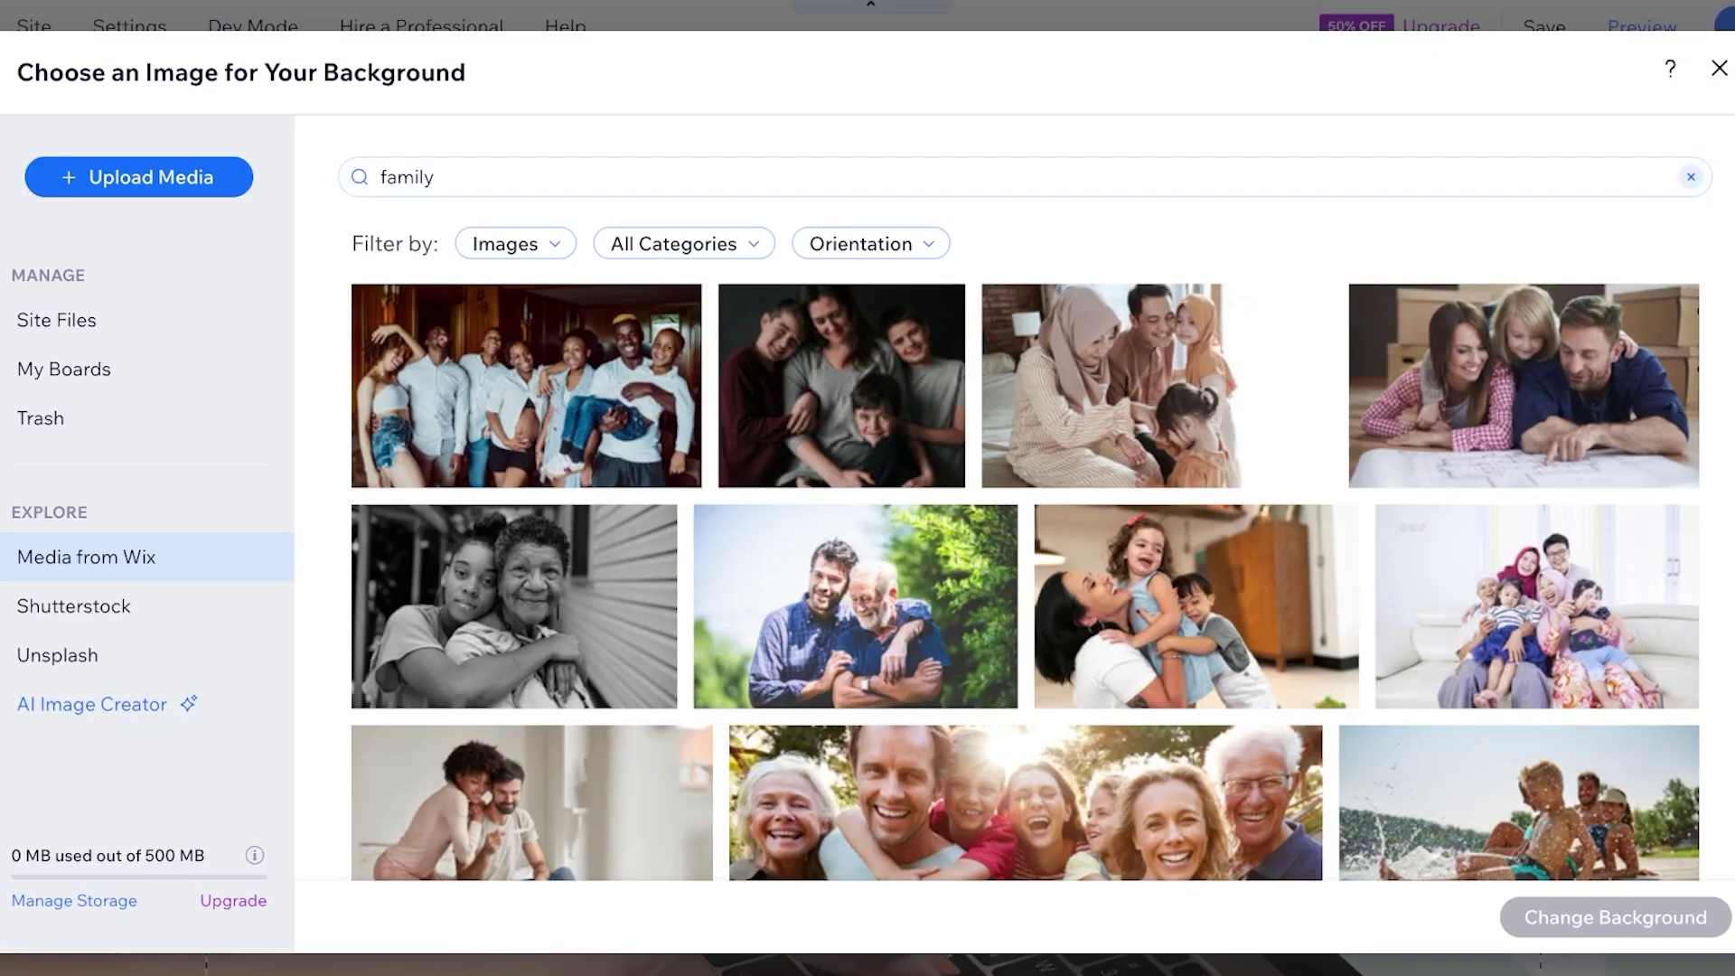
pyautogui.scroll(-3, 1024, 578)
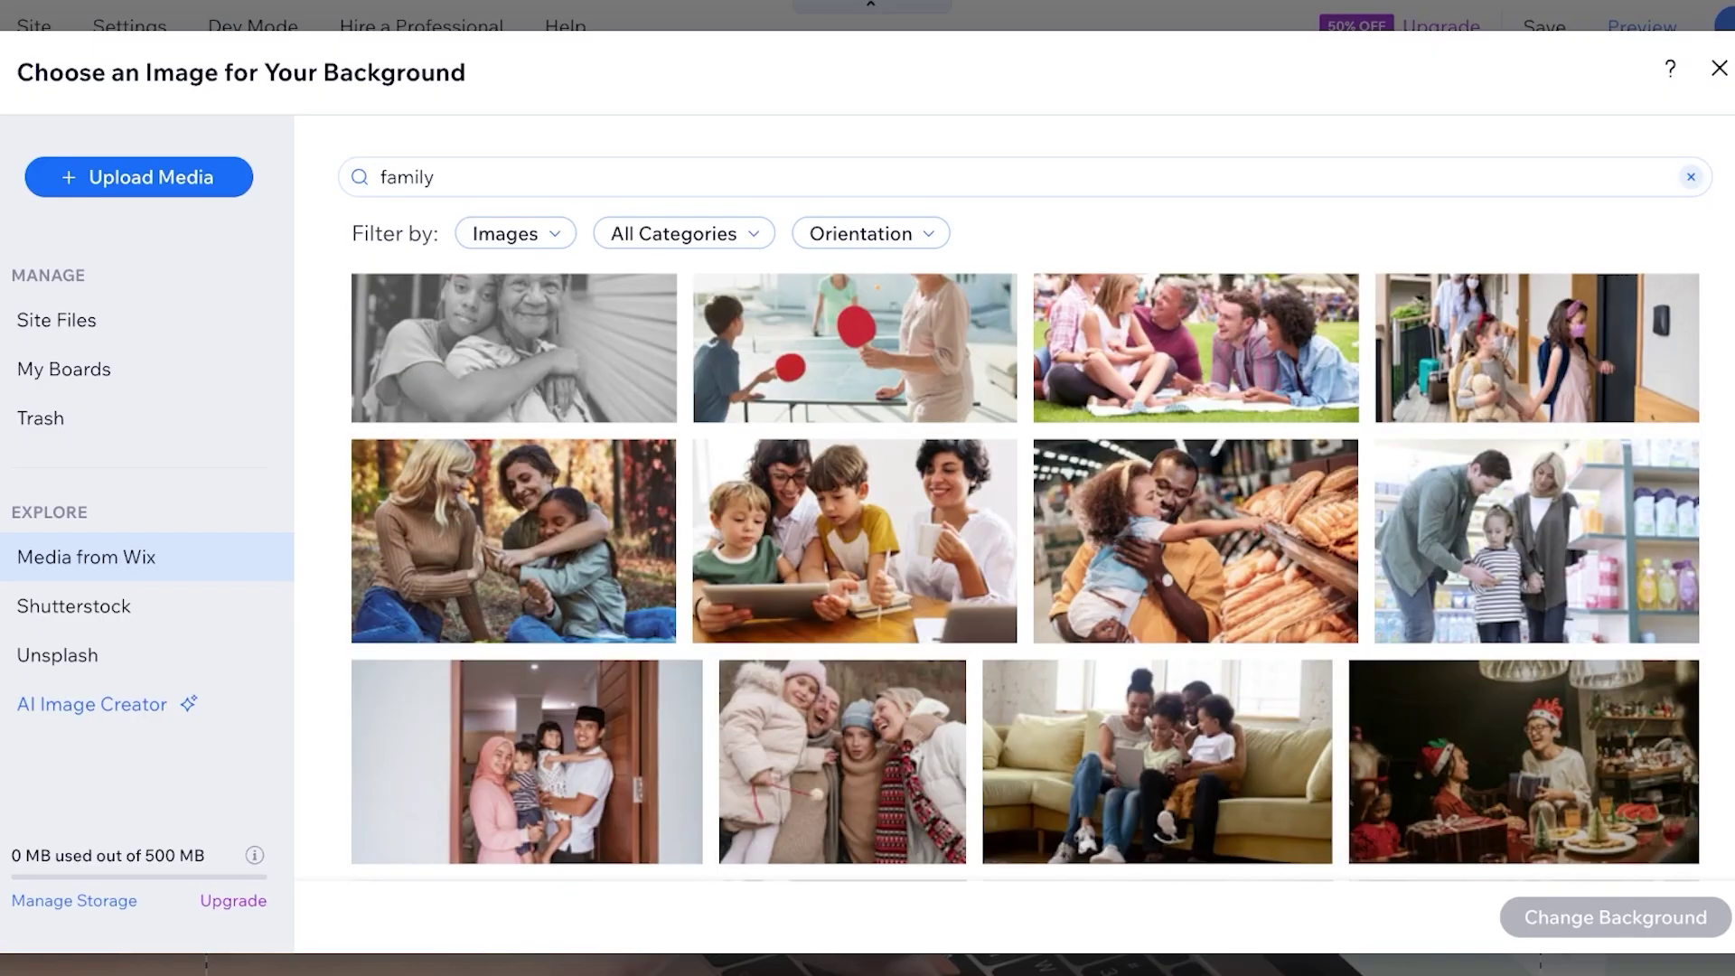
pyautogui.scroll(-5, 1025, 578)
# Replace the query with 'coo' to list cooking photos instead
pyautogui.click(407, 177)
pyautogui.write('cooking')
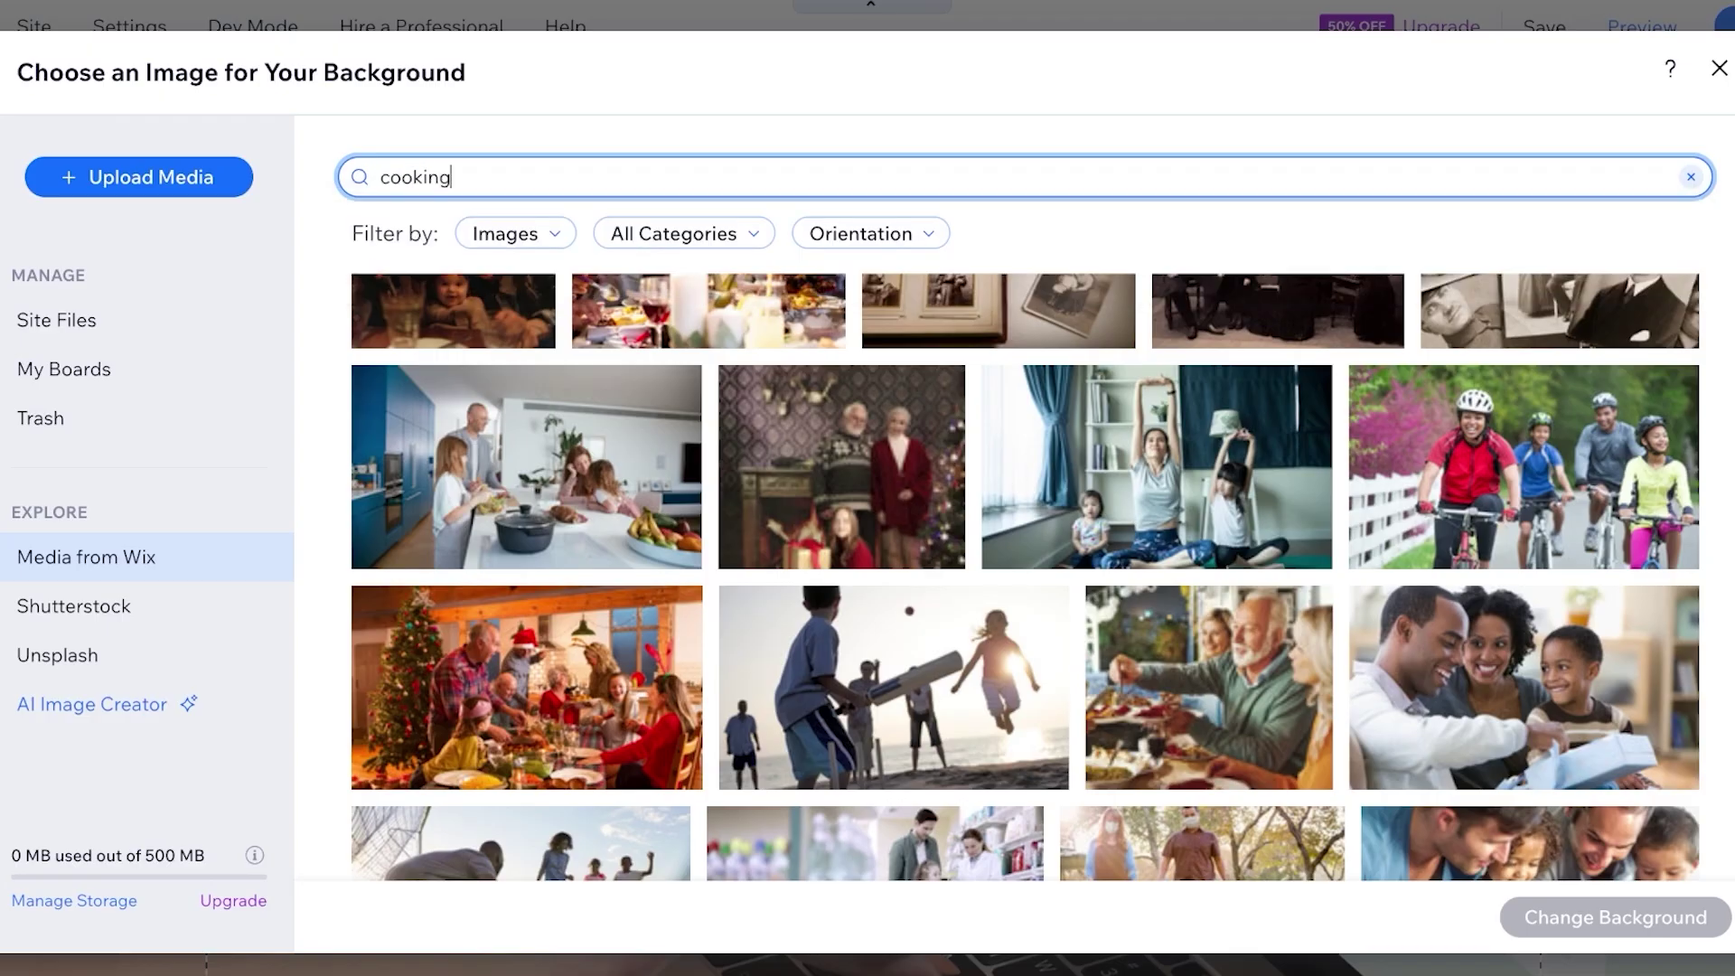
pyautogui.press('Return')
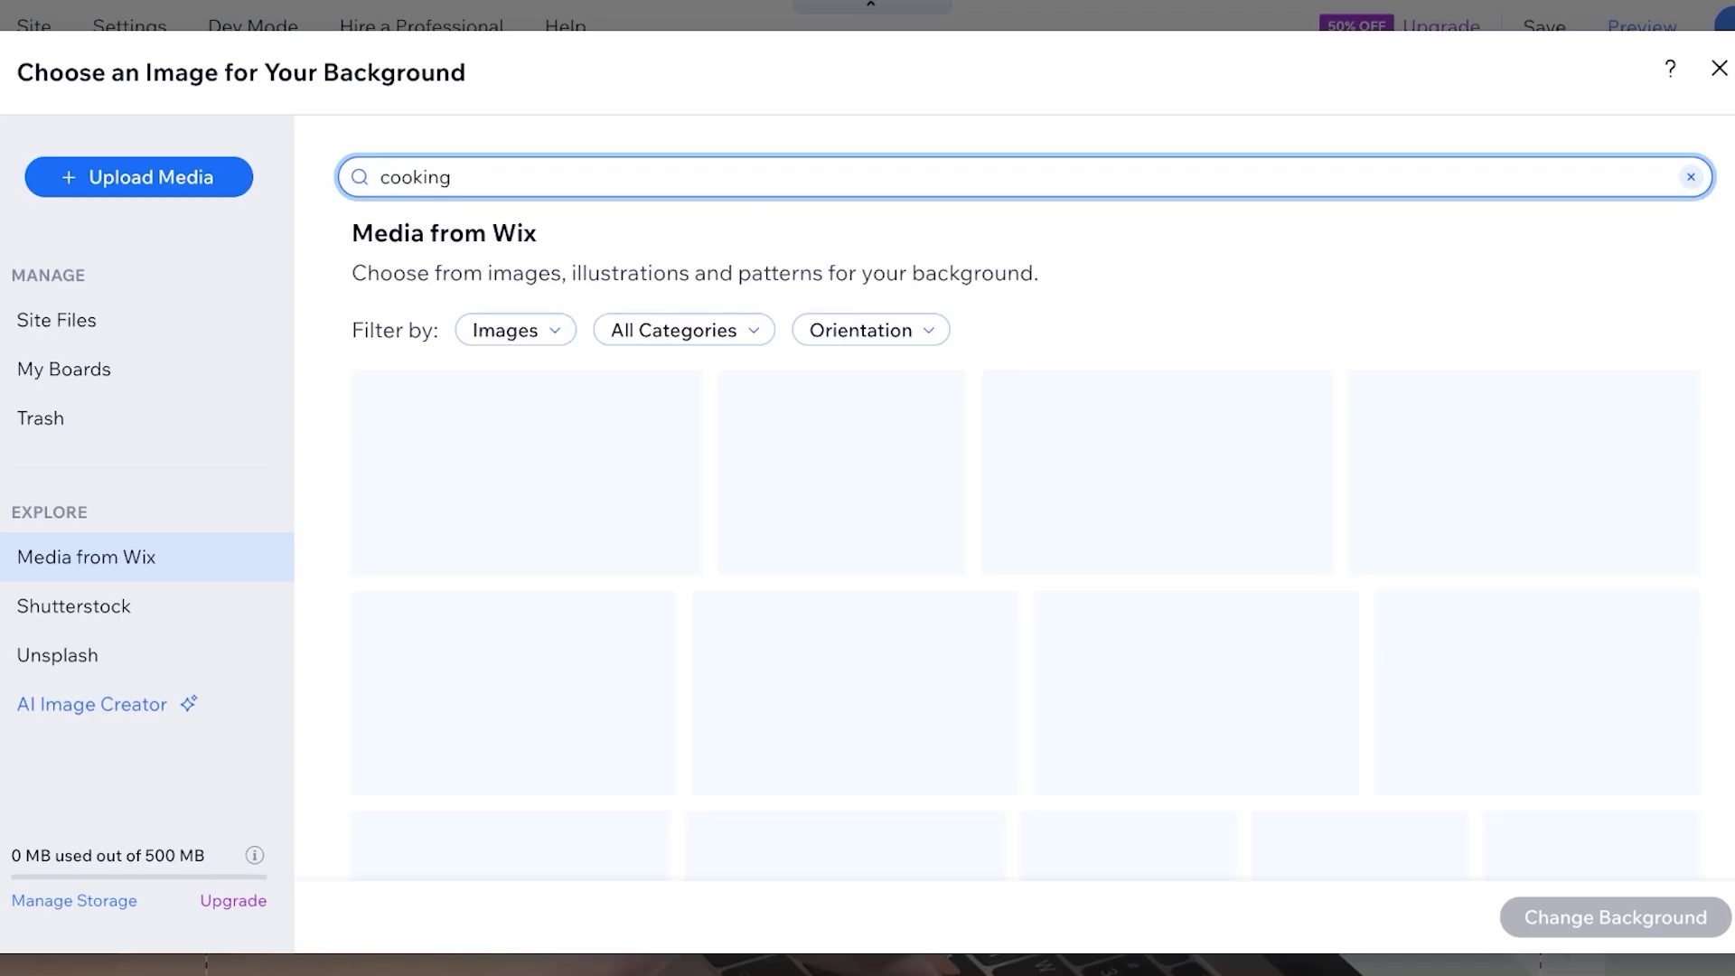
pyautogui.scroll(-3, 1175, 434)
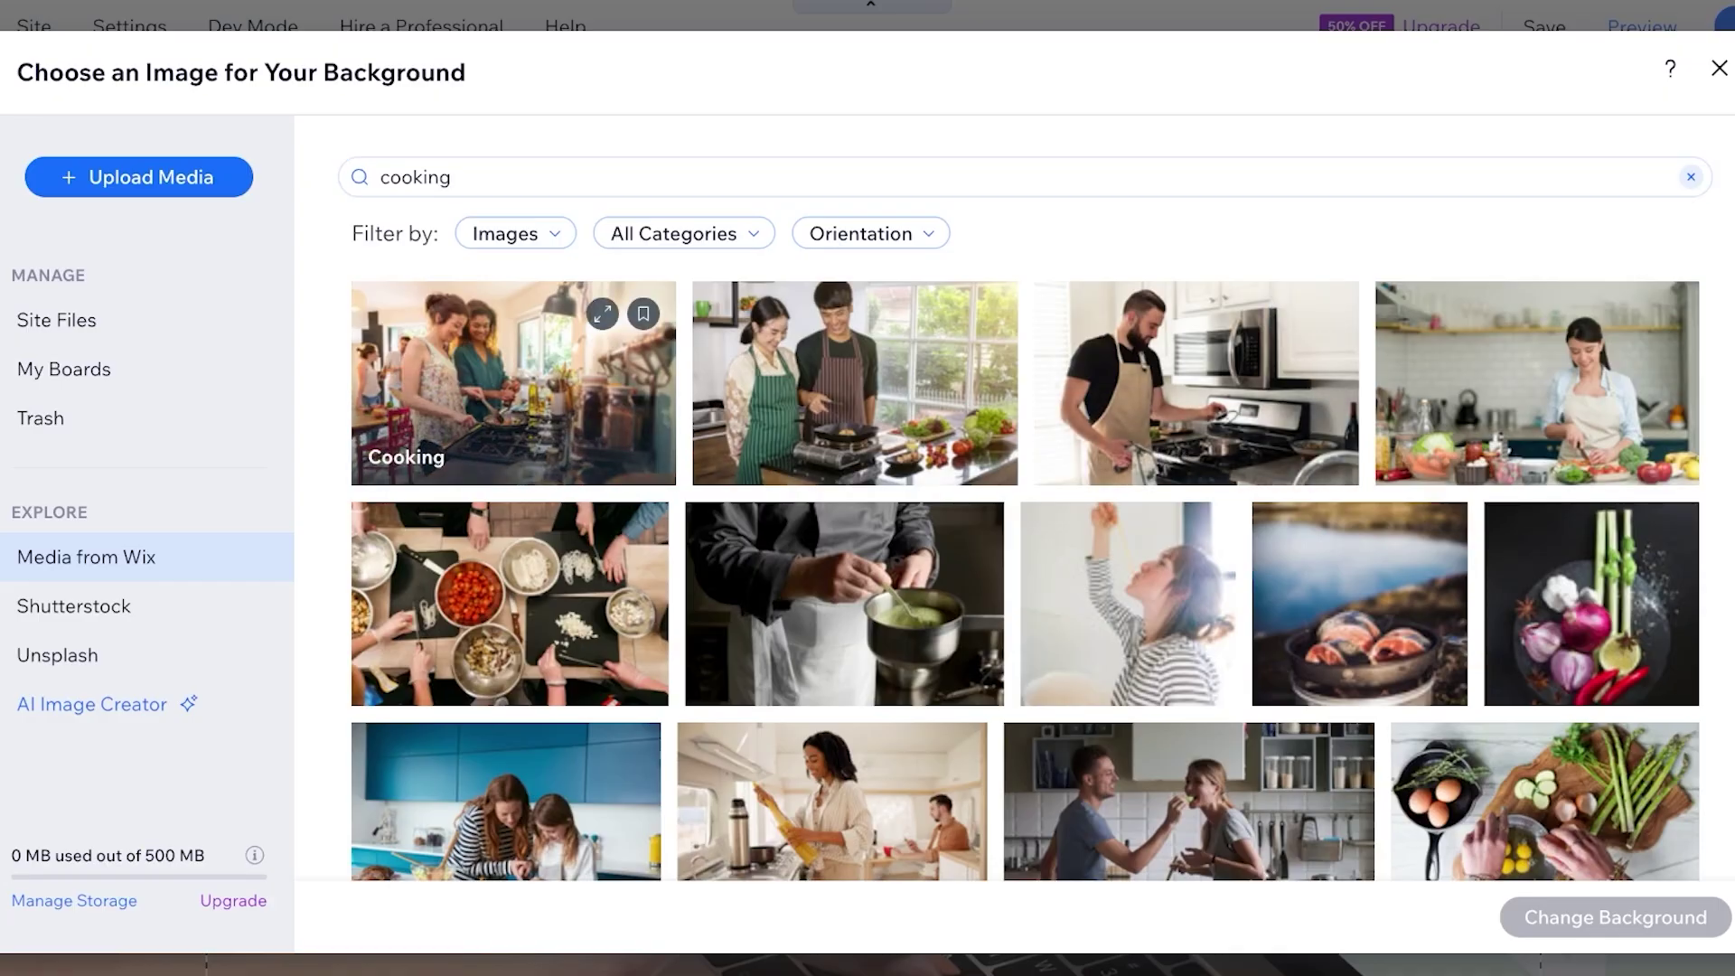
# Set the first cooking photo as the Welcome section background
pyautogui.click(513, 383)
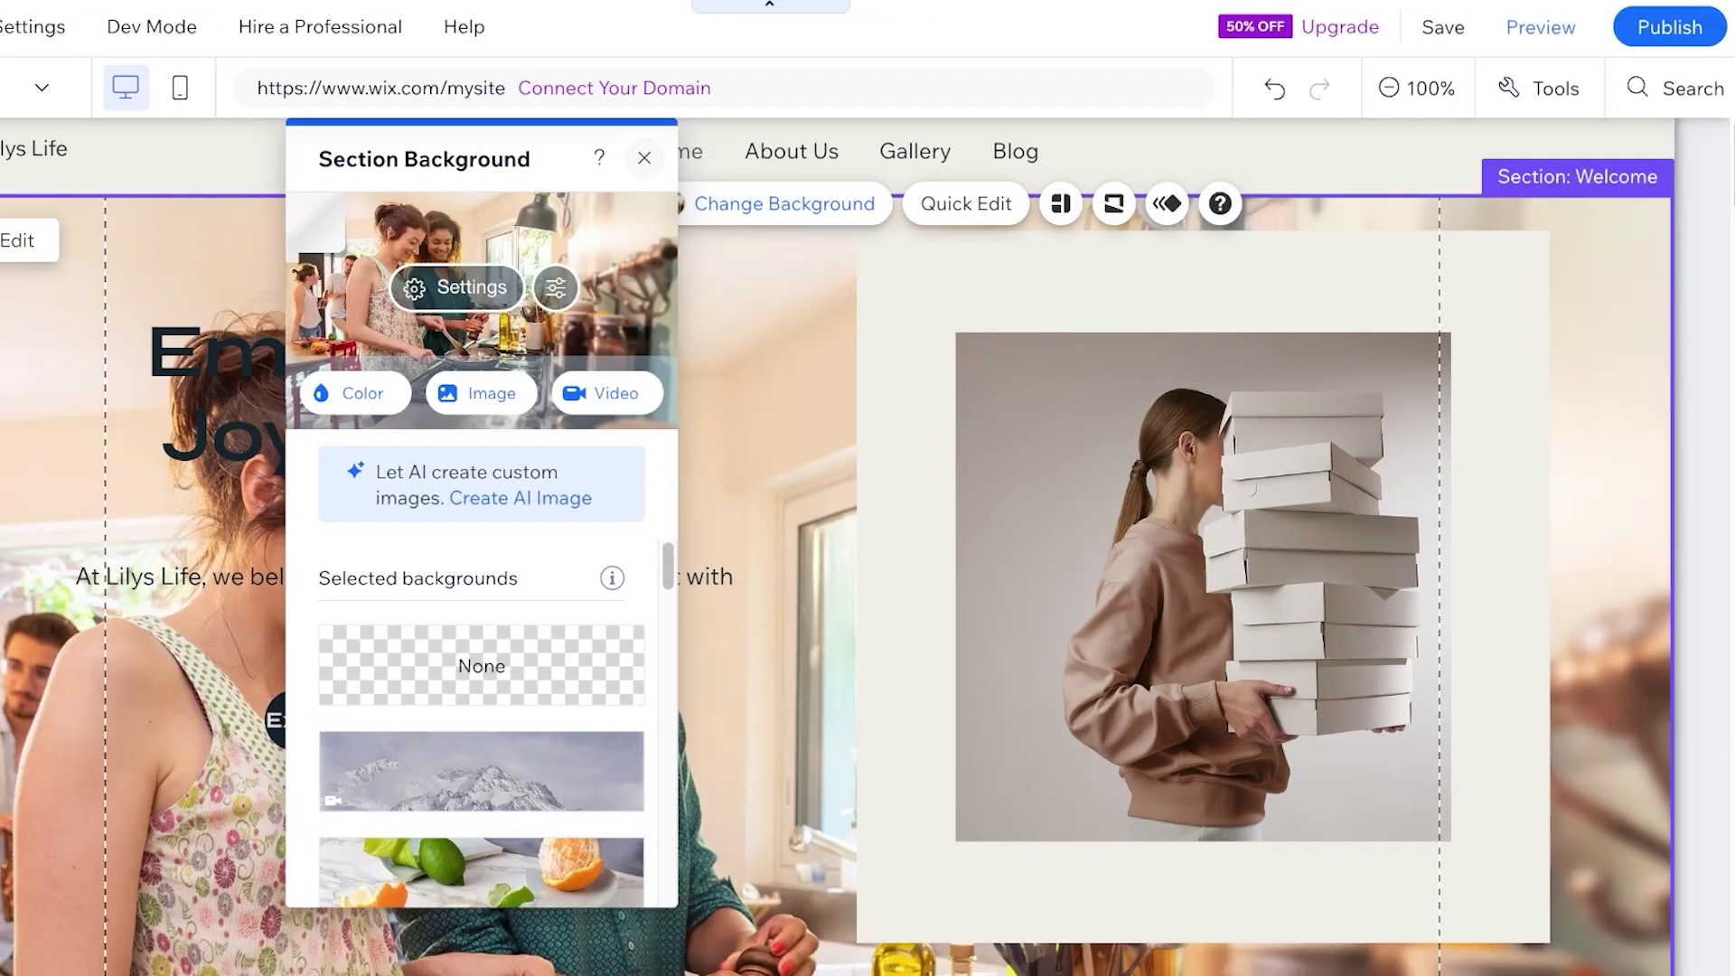
pyautogui.scroll(-7, 1175, 543)
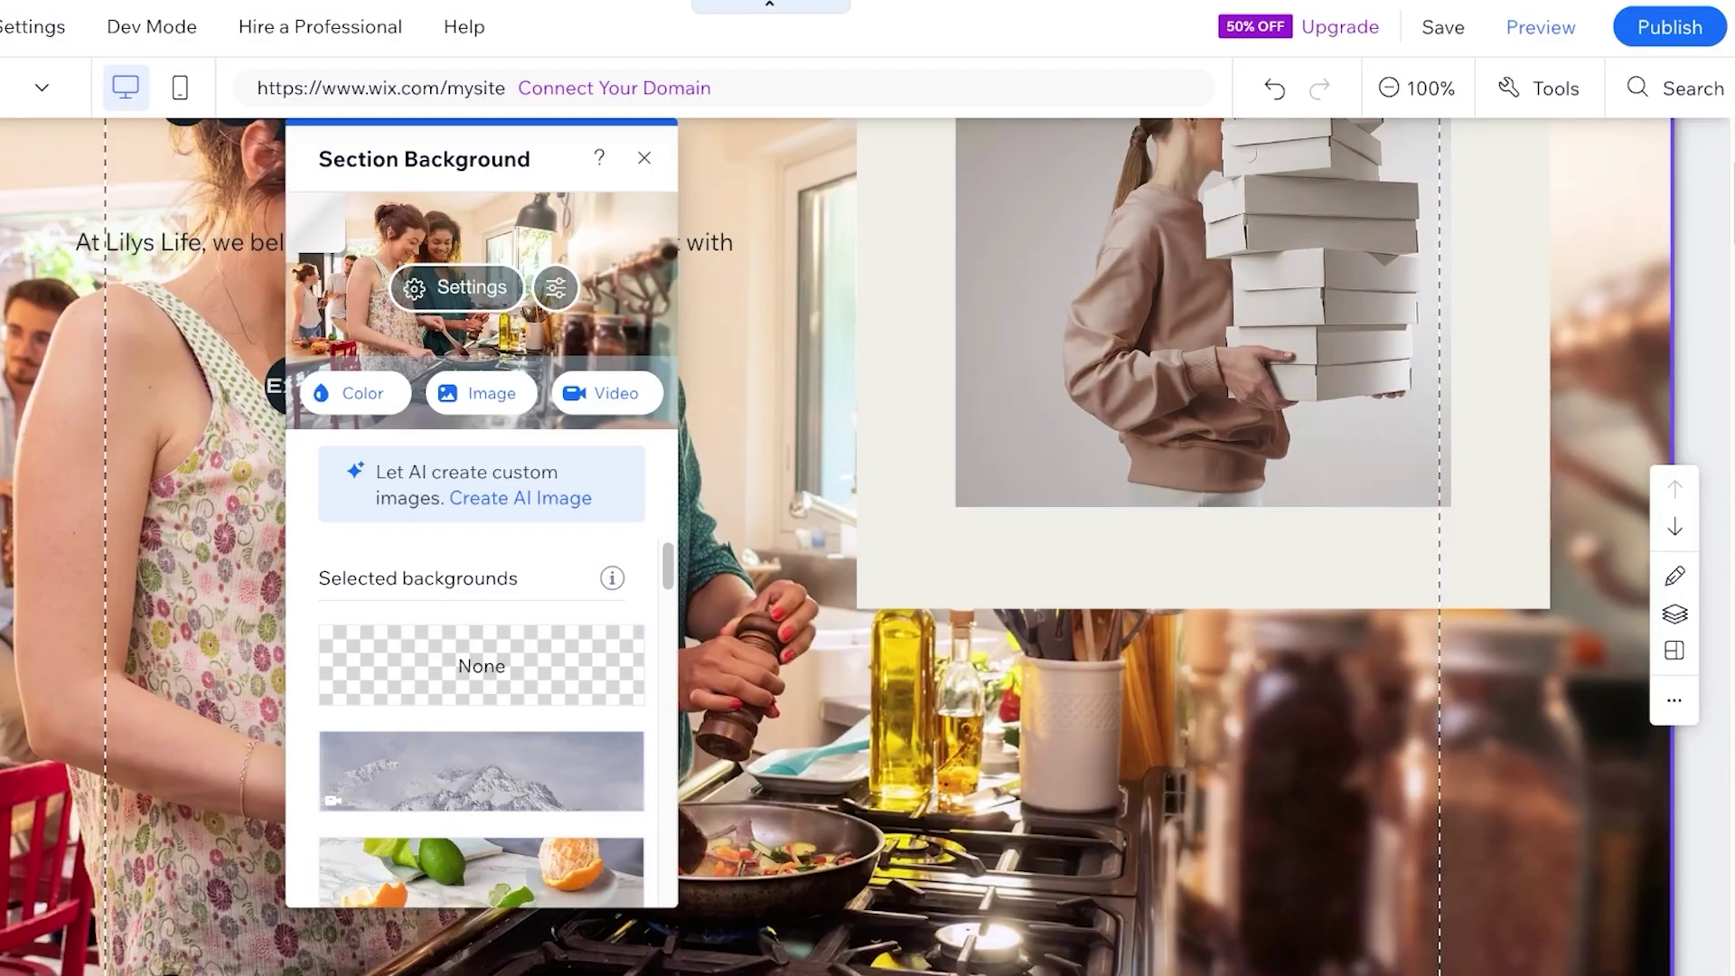
pyautogui.scroll(3, 1175, 543)
pyautogui.scroll(-3, 482, 723)
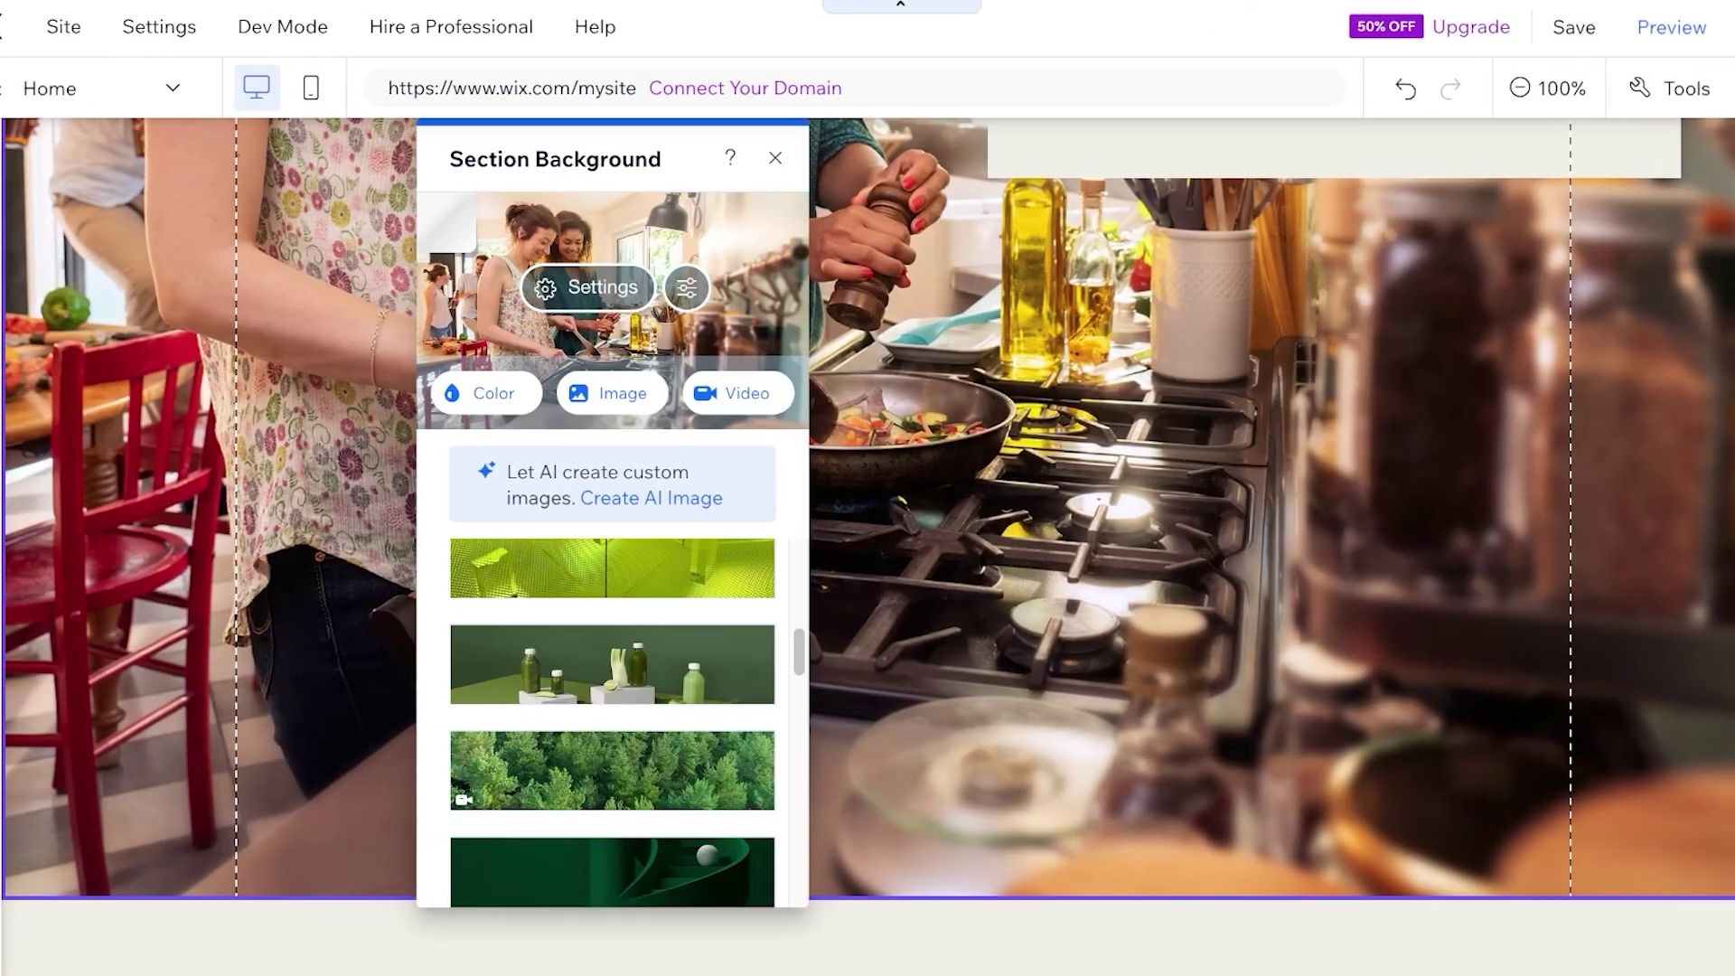
# Lower the photo's brightness, highlights and shadows in Photo Studio and save it
pyautogui.click(556, 287)
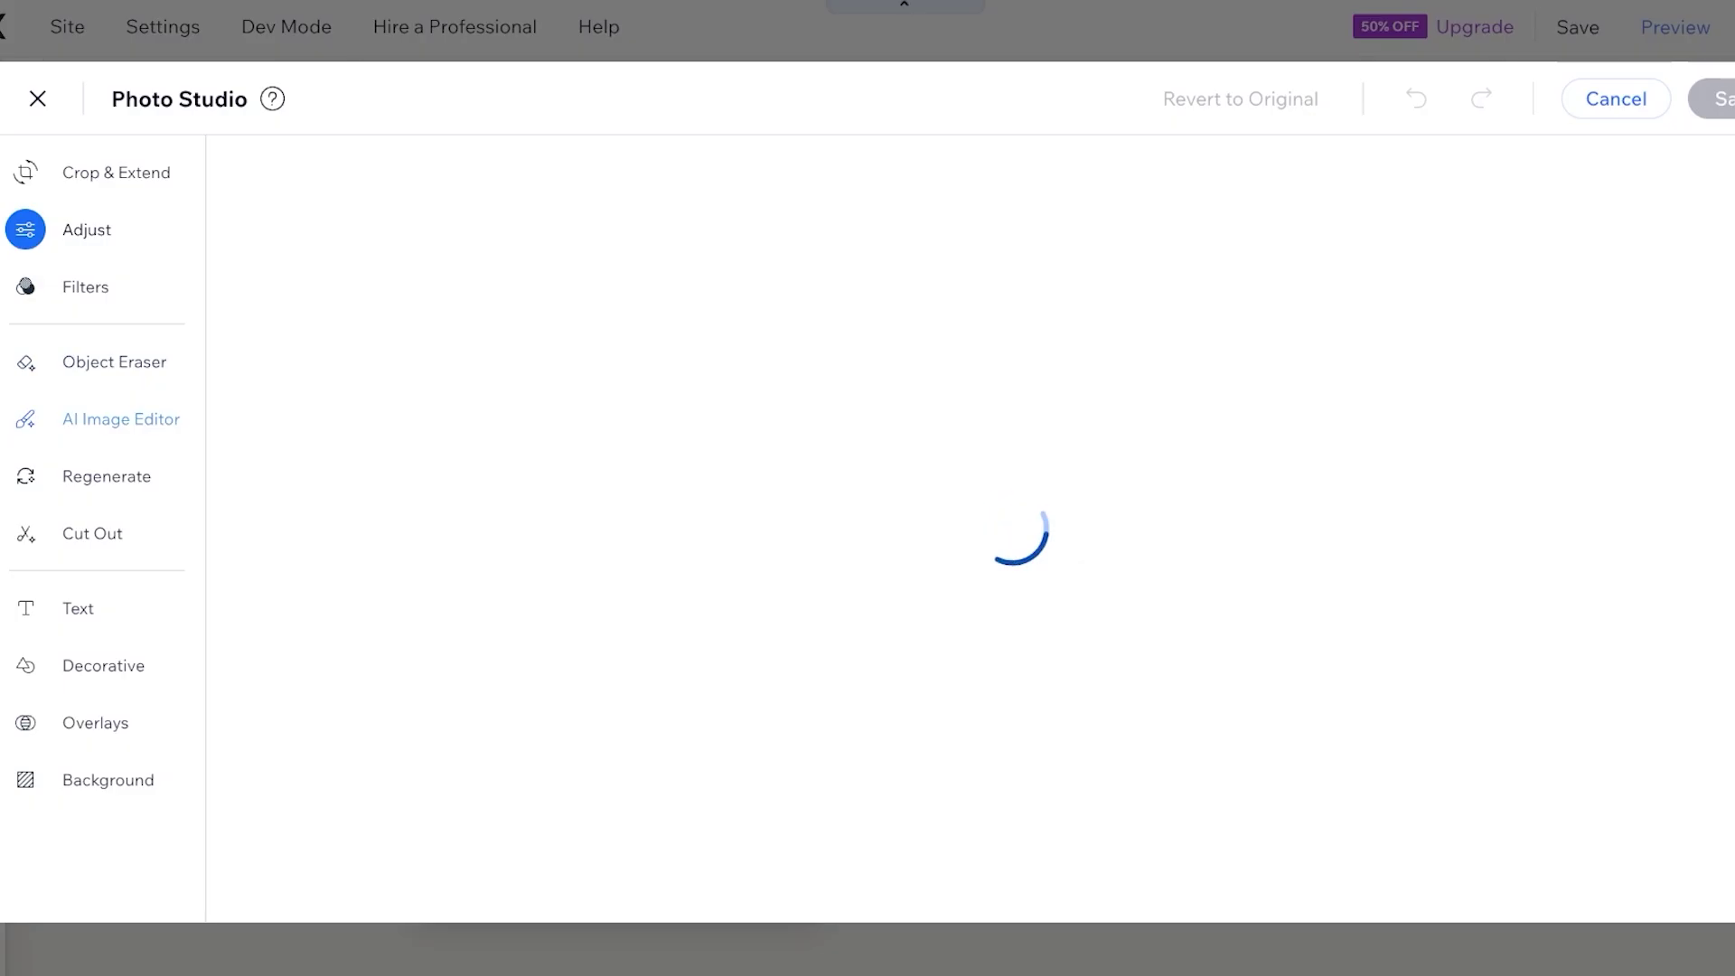
pyautogui.click(25, 722)
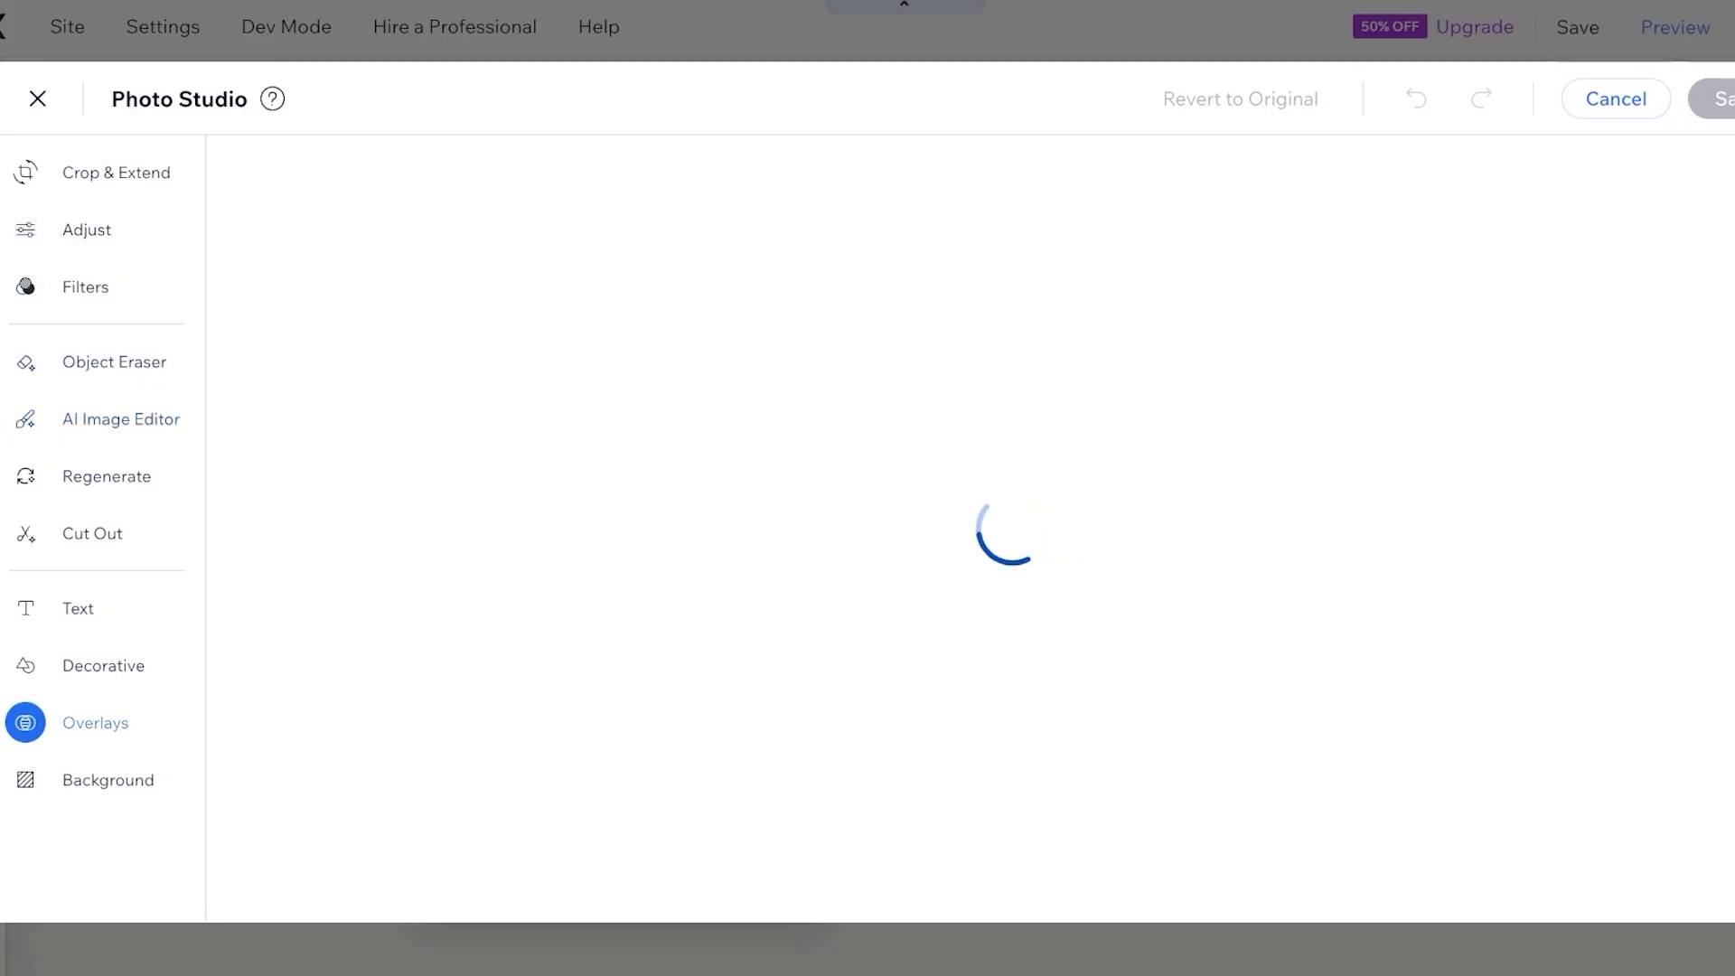
pyautogui.scroll(-5, 389, 525)
pyautogui.click(26, 171)
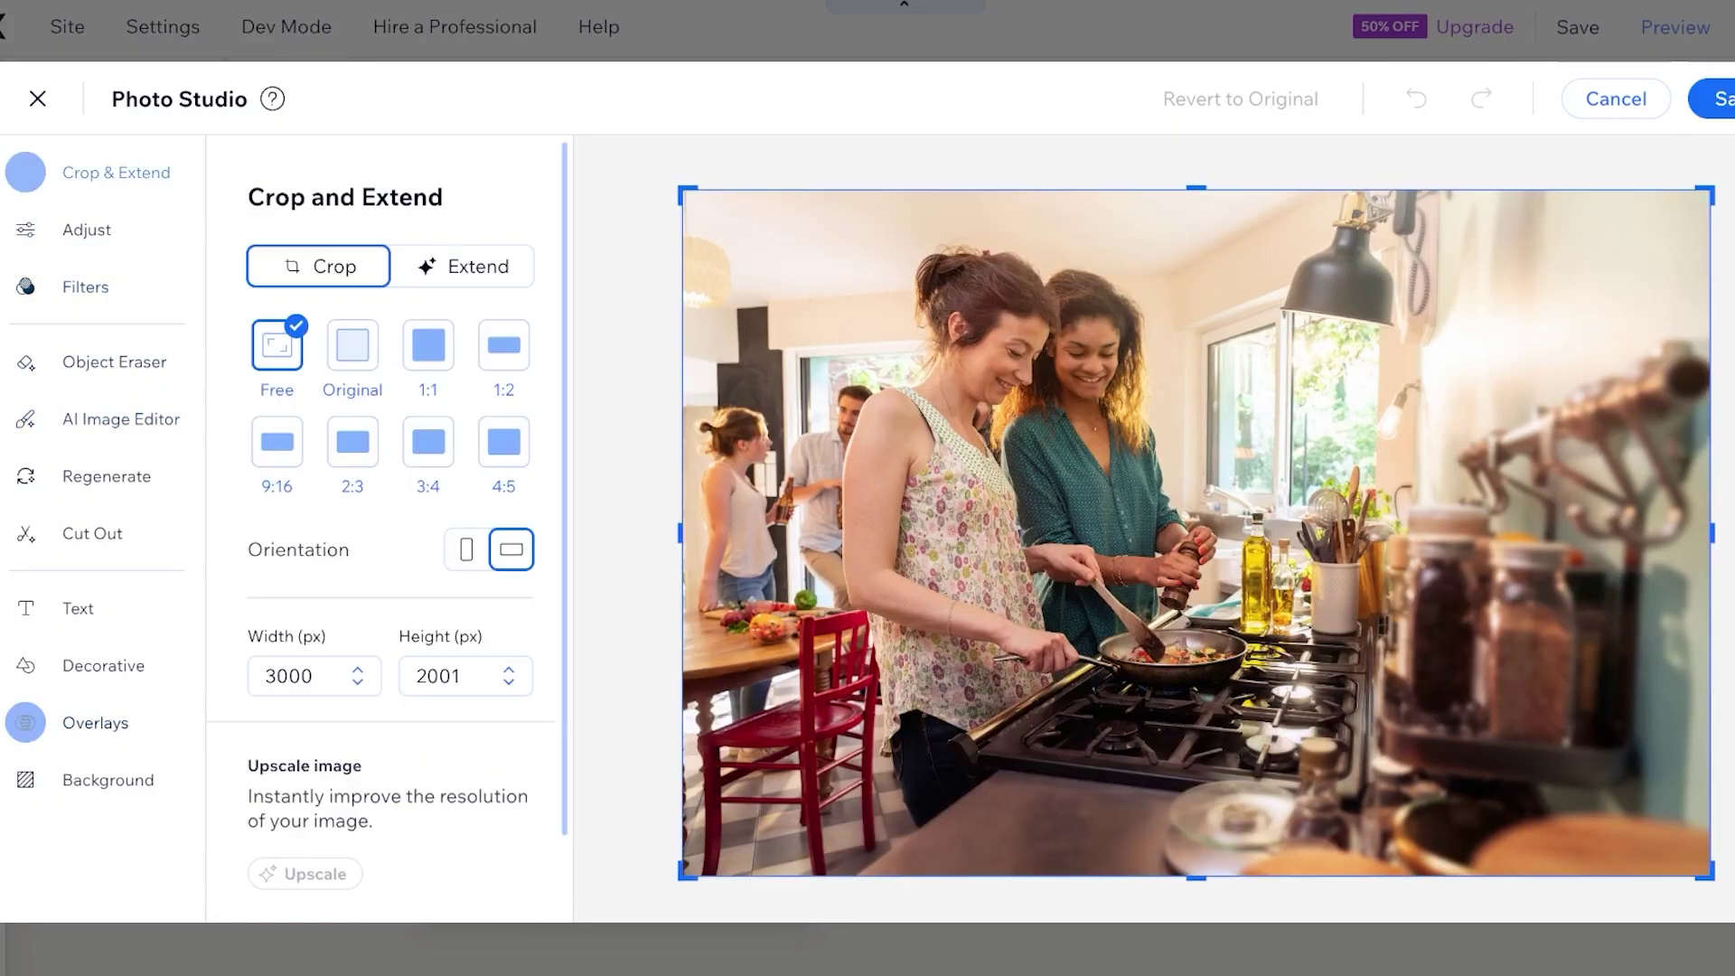
pyautogui.click(25, 229)
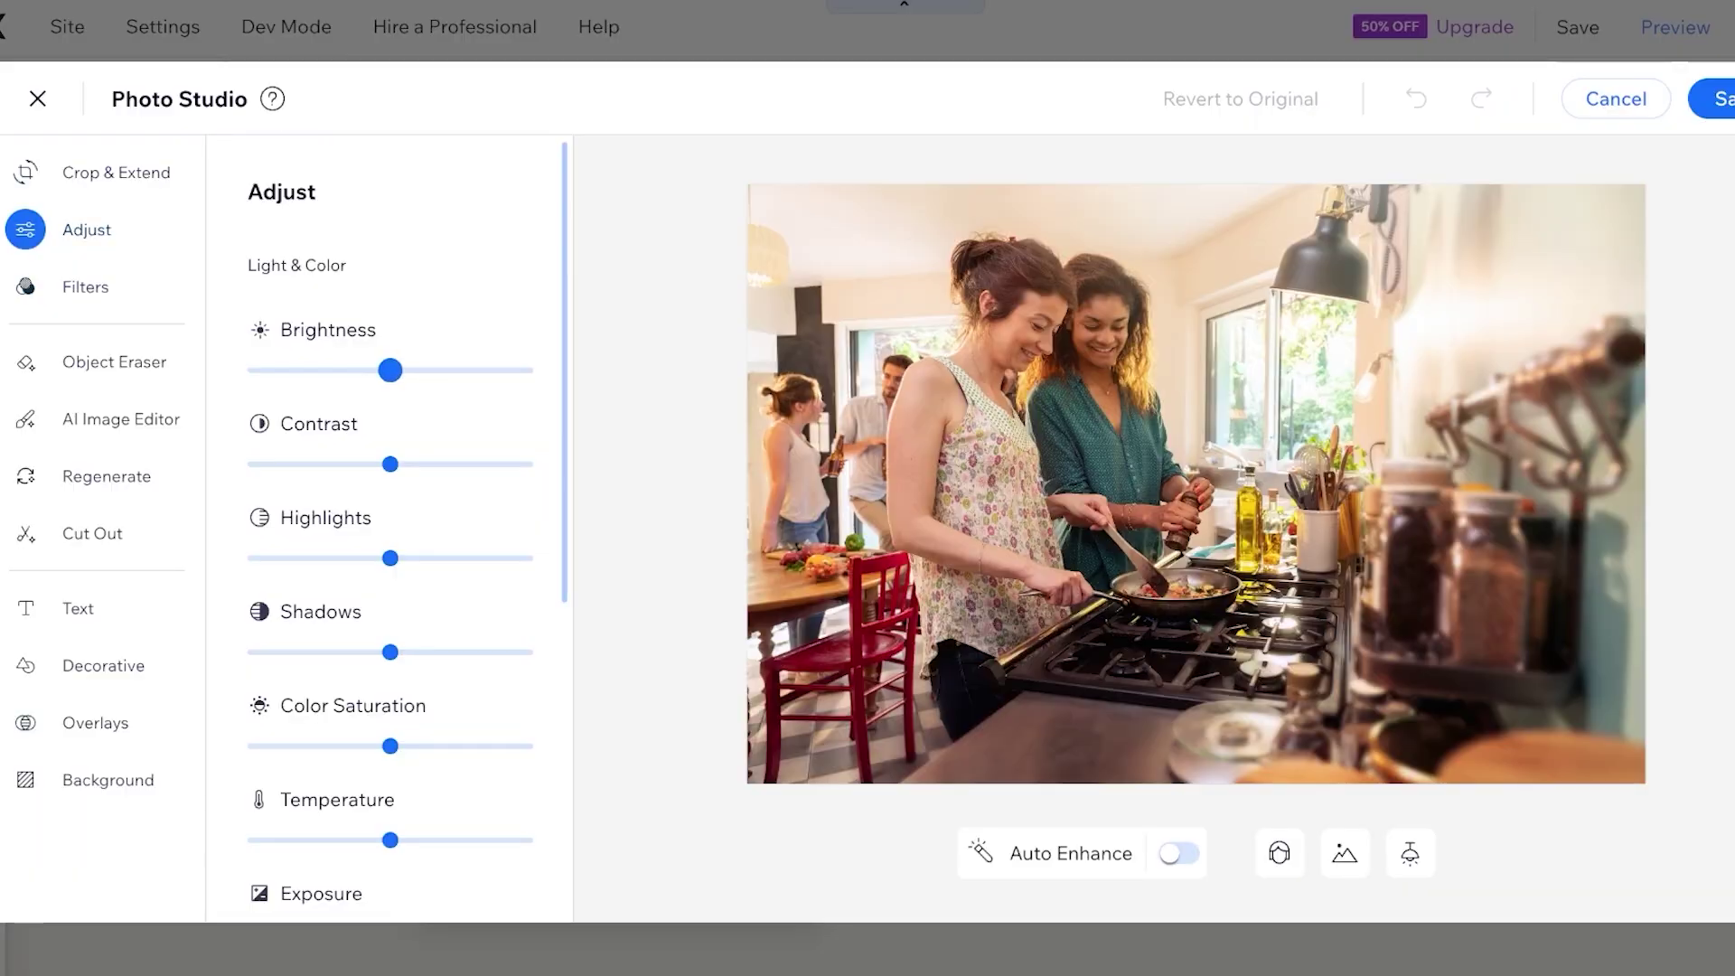
pyautogui.moveTo(390, 370); pyautogui.dragTo(333, 370)
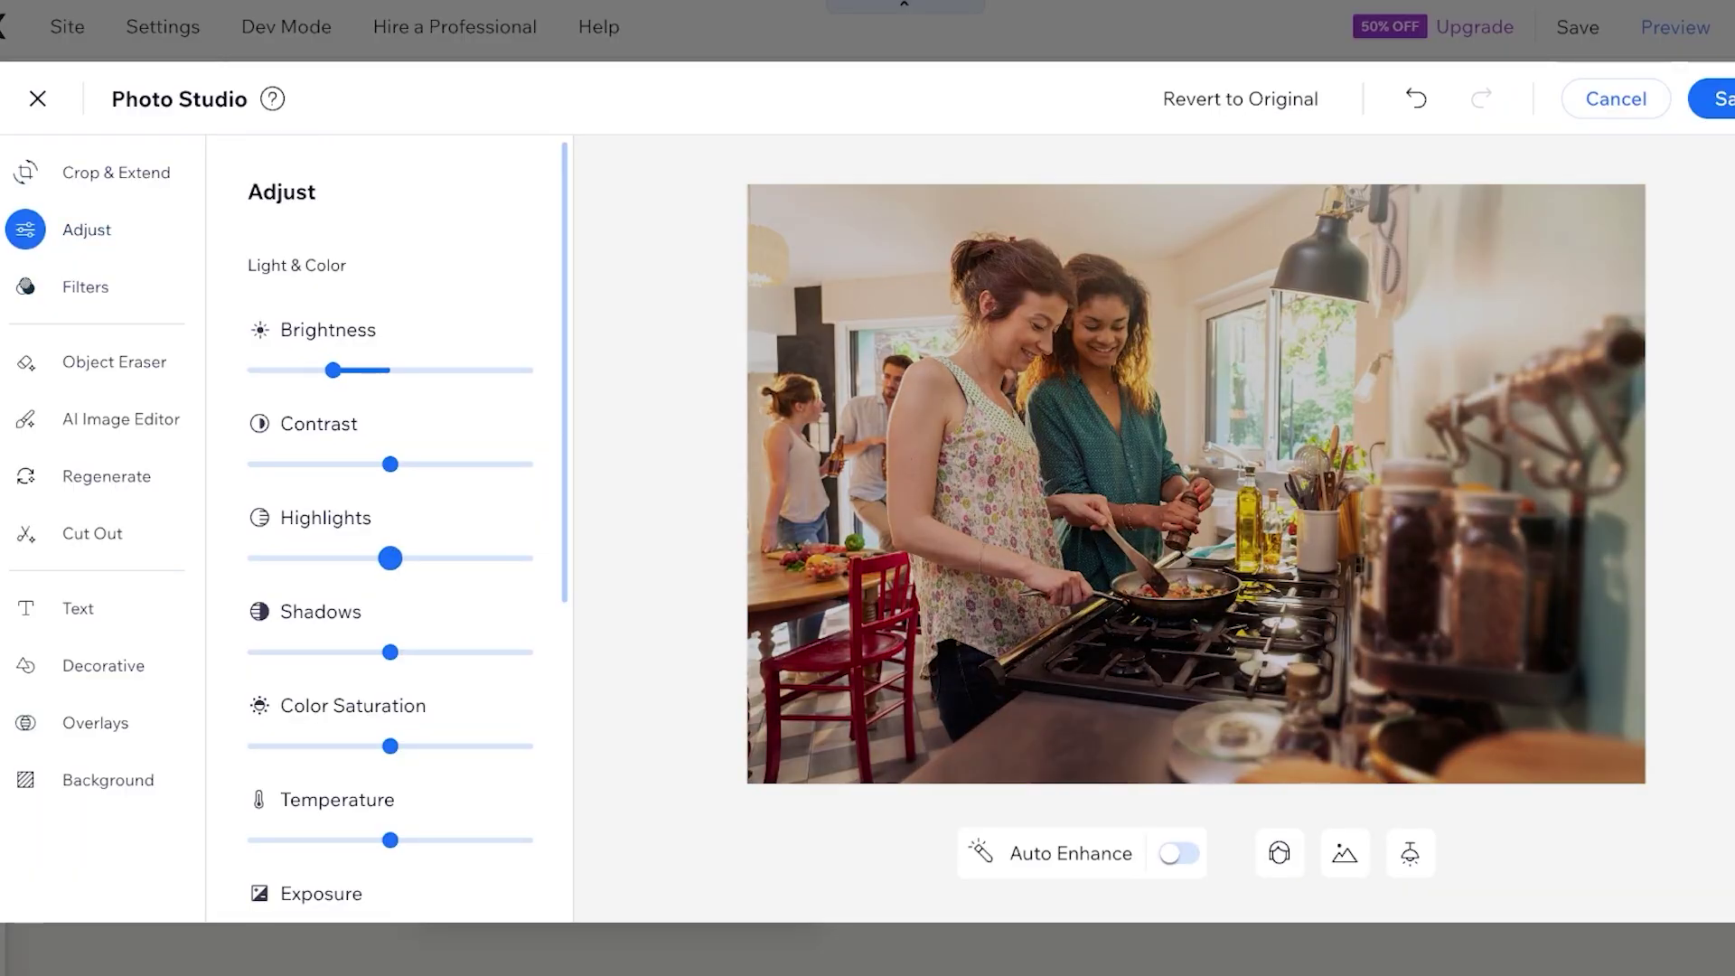
pyautogui.moveTo(391, 557); pyautogui.dragTo(334, 558)
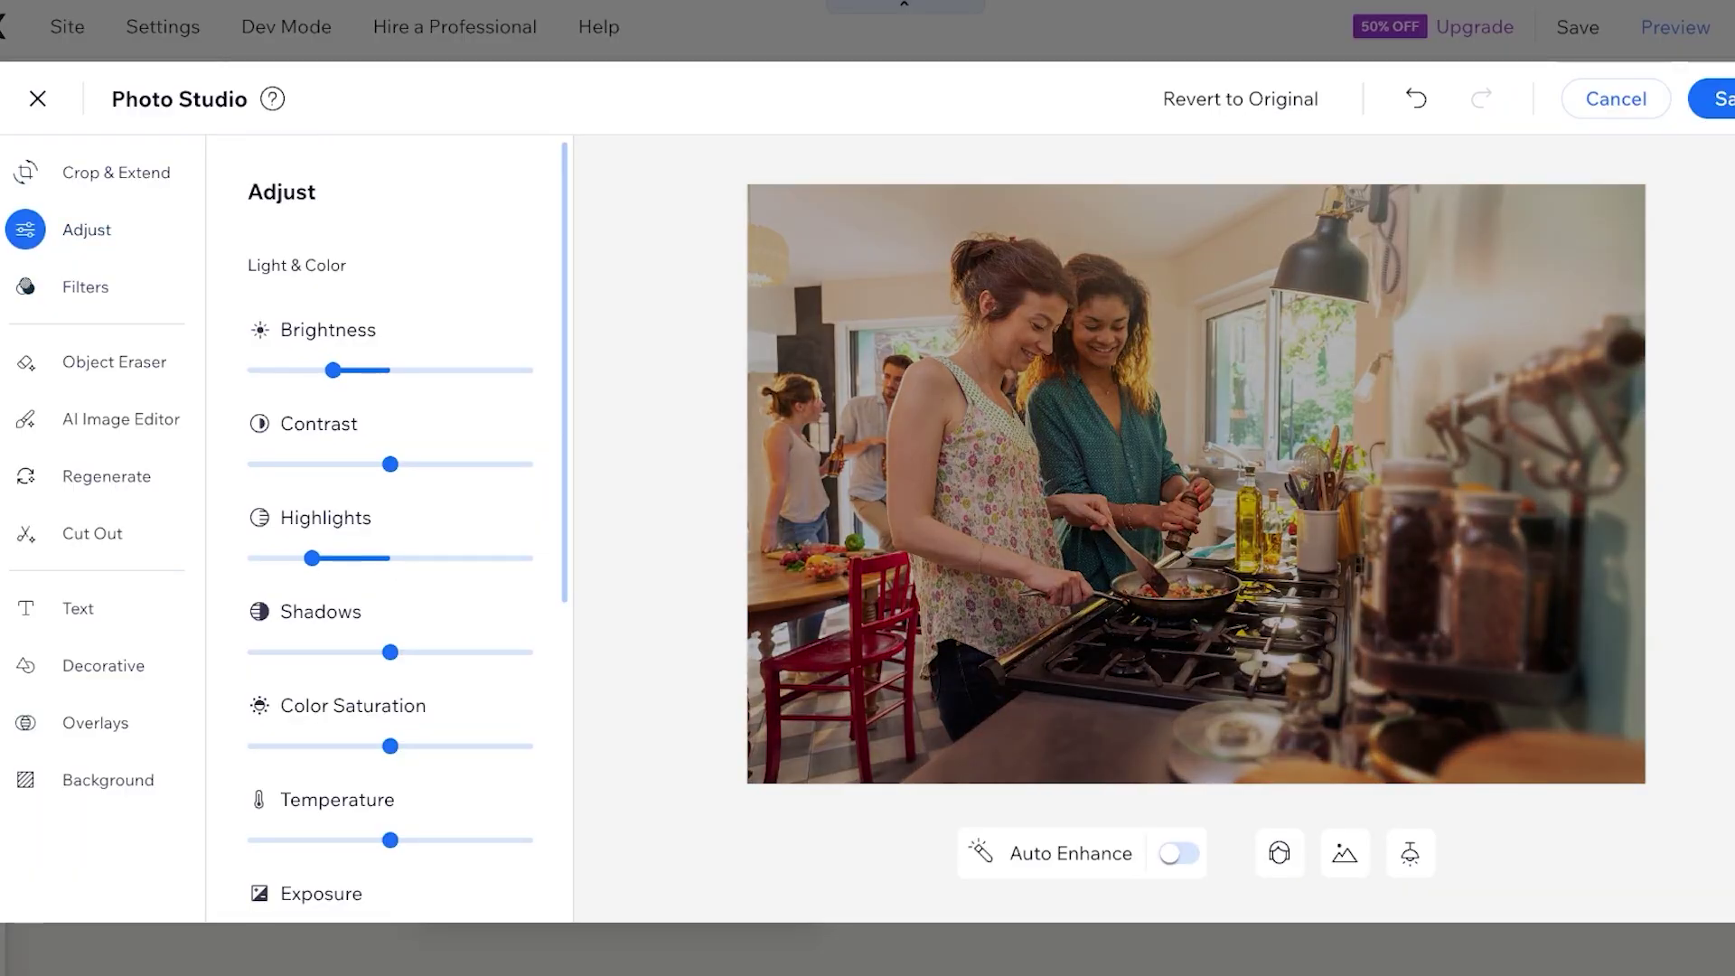
pyautogui.moveTo(391, 651); pyautogui.dragTo(334, 652)
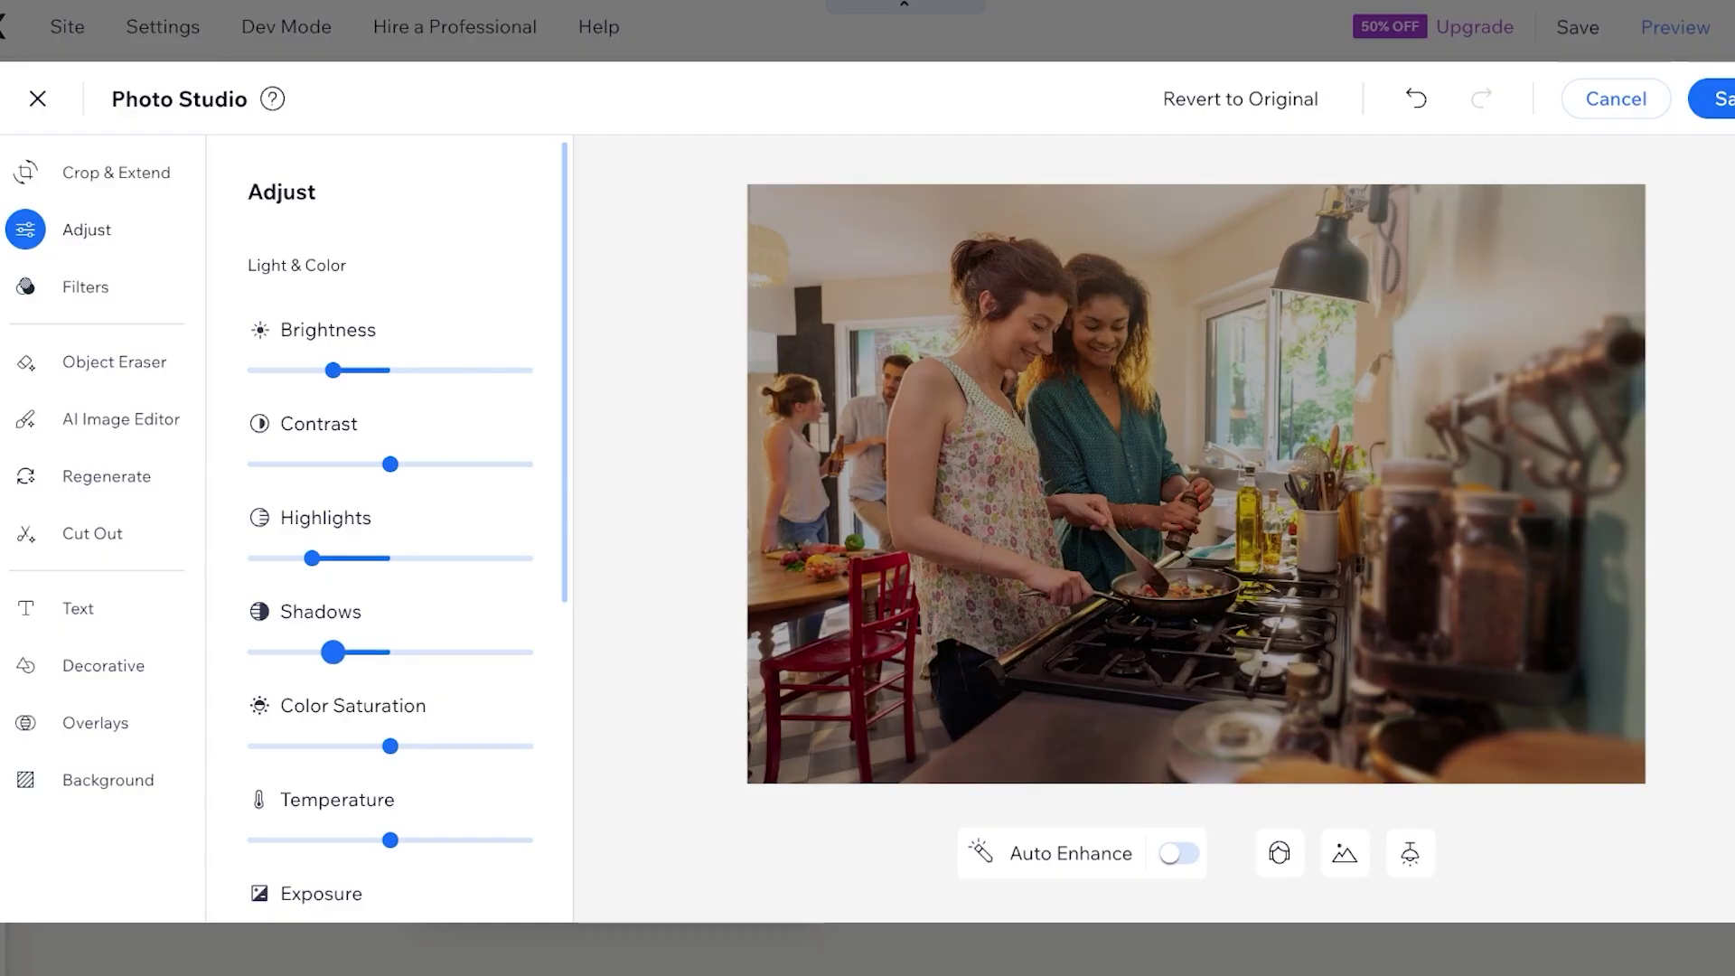
pyautogui.click(1716, 98)
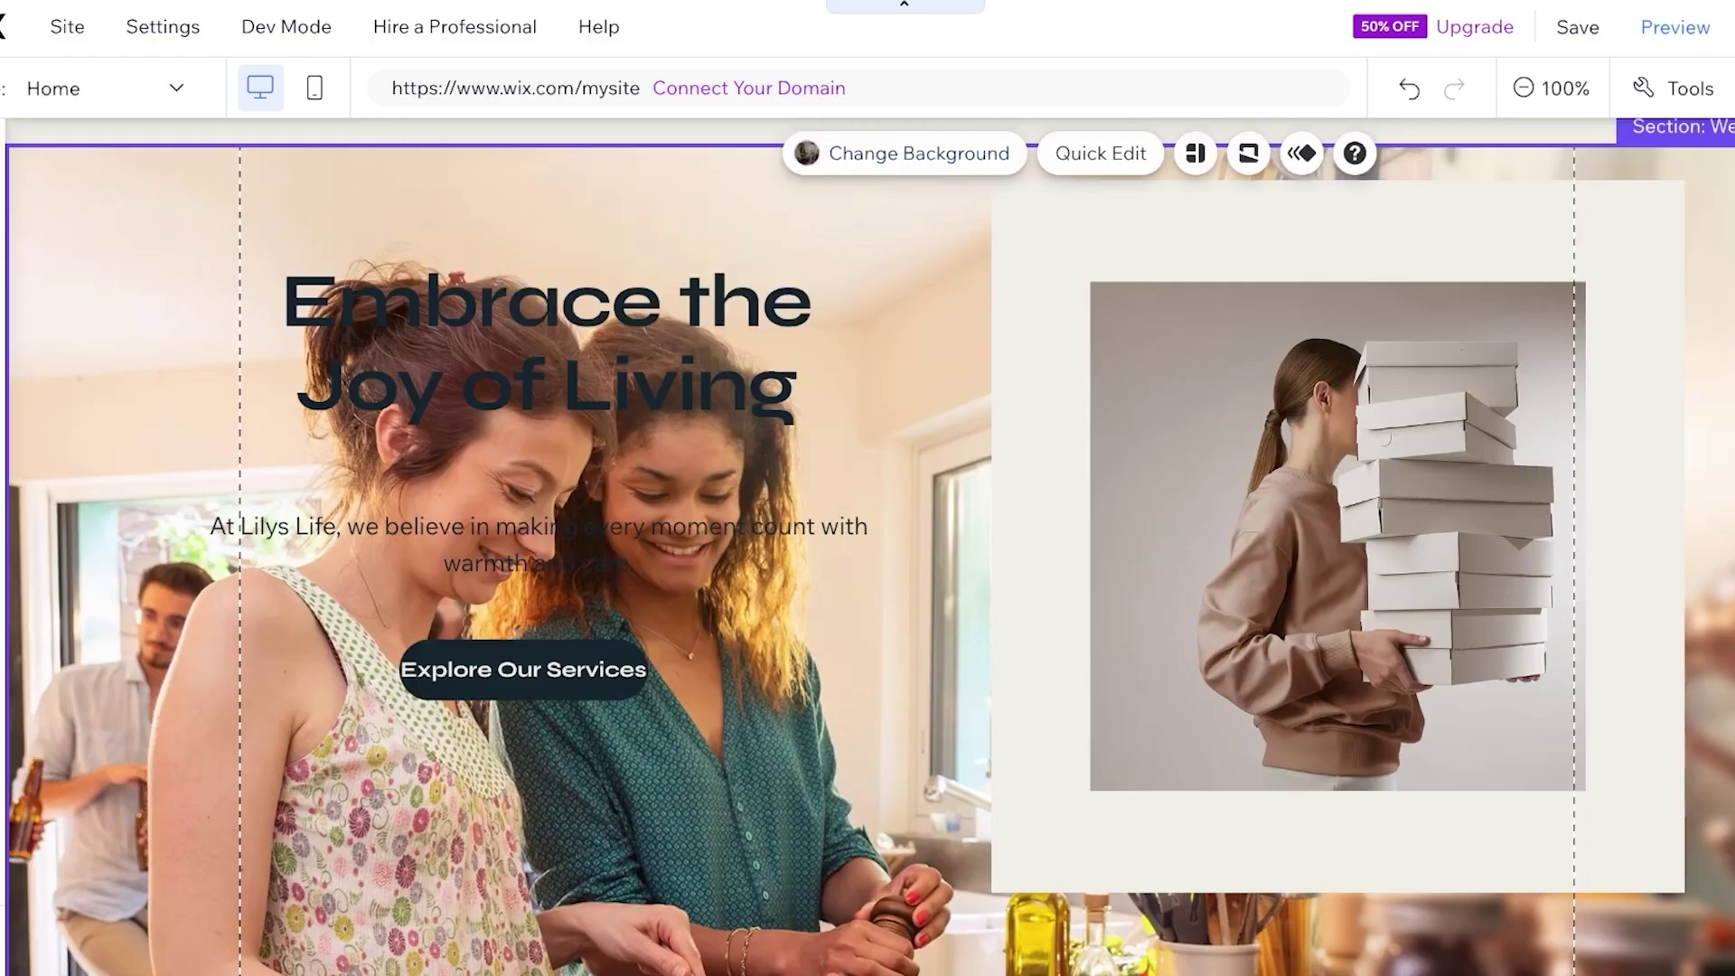
# Change the hero heading to 'Hi, Welcome to Lilys Blog.'
pyautogui.click(539, 542)
pyautogui.click(546, 341)
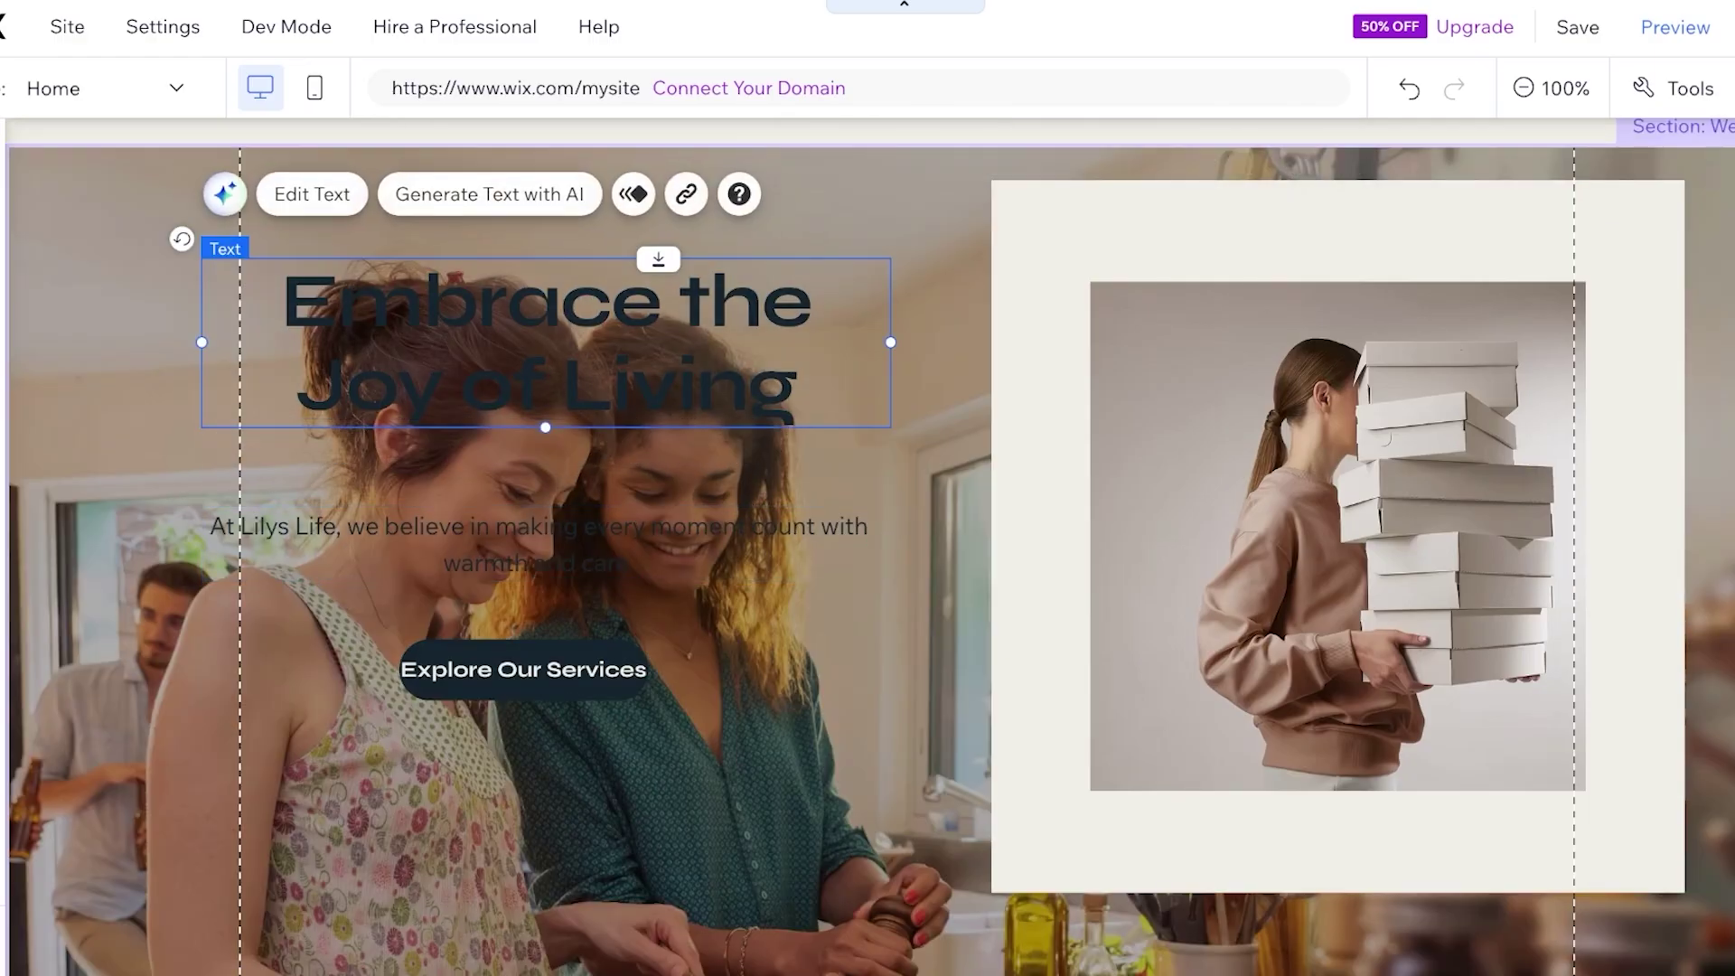
pyautogui.click(311, 194)
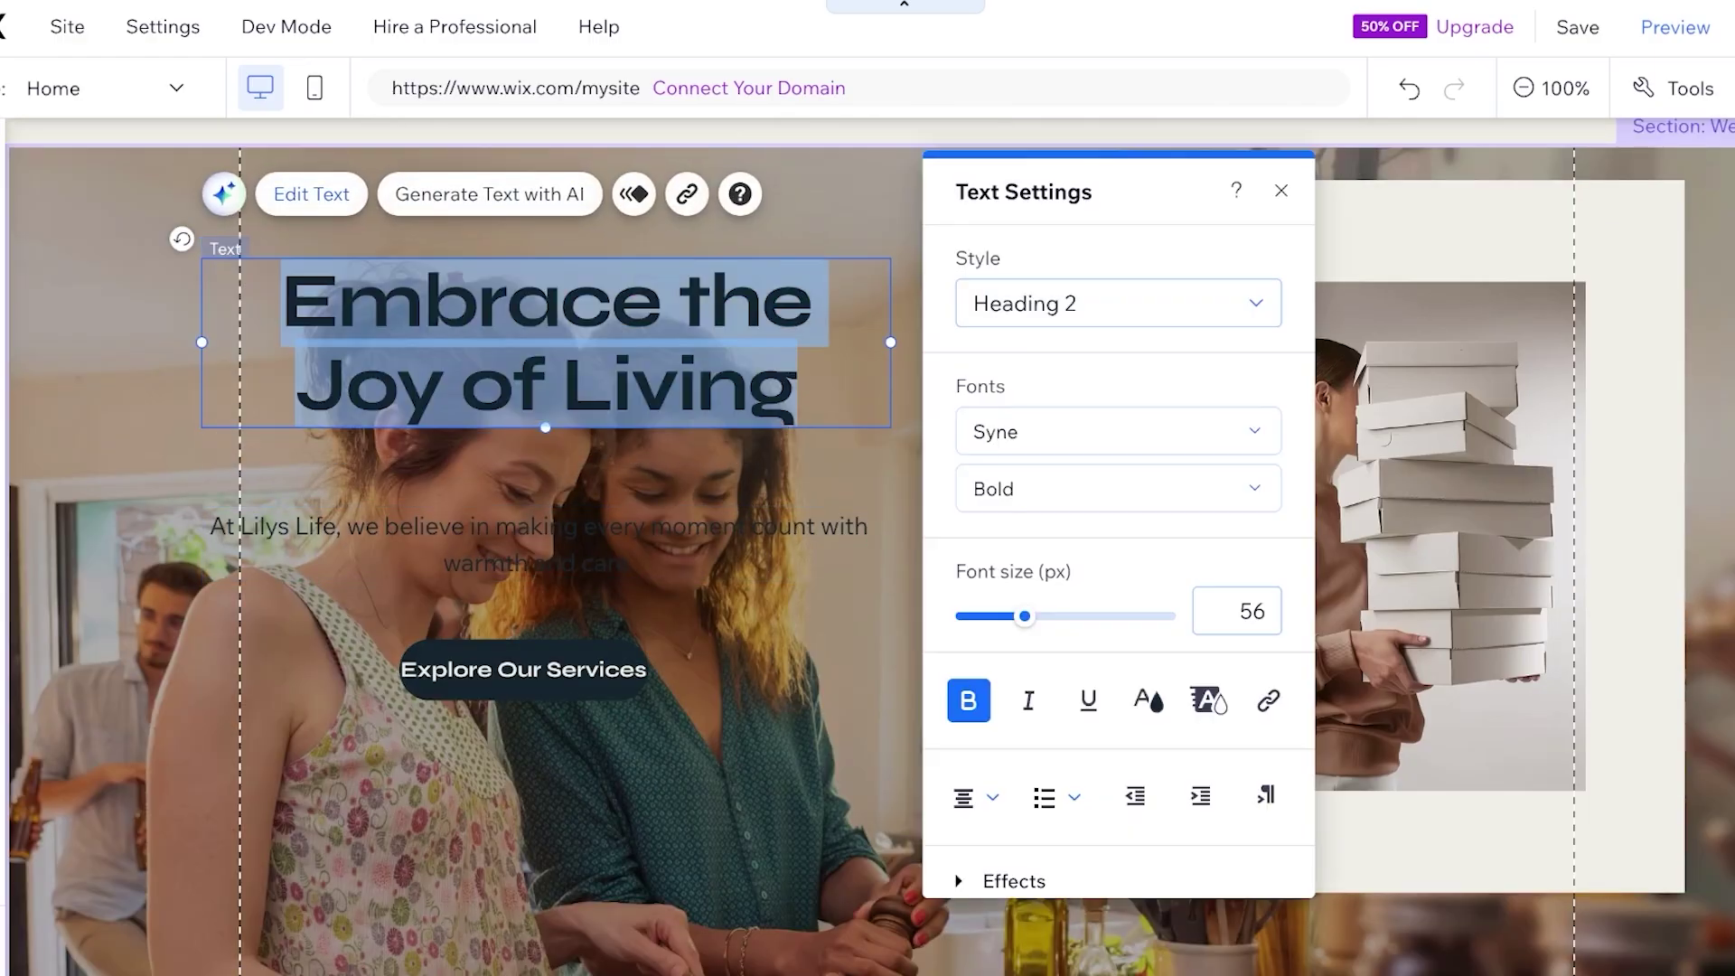
pyautogui.write('Hi, W')
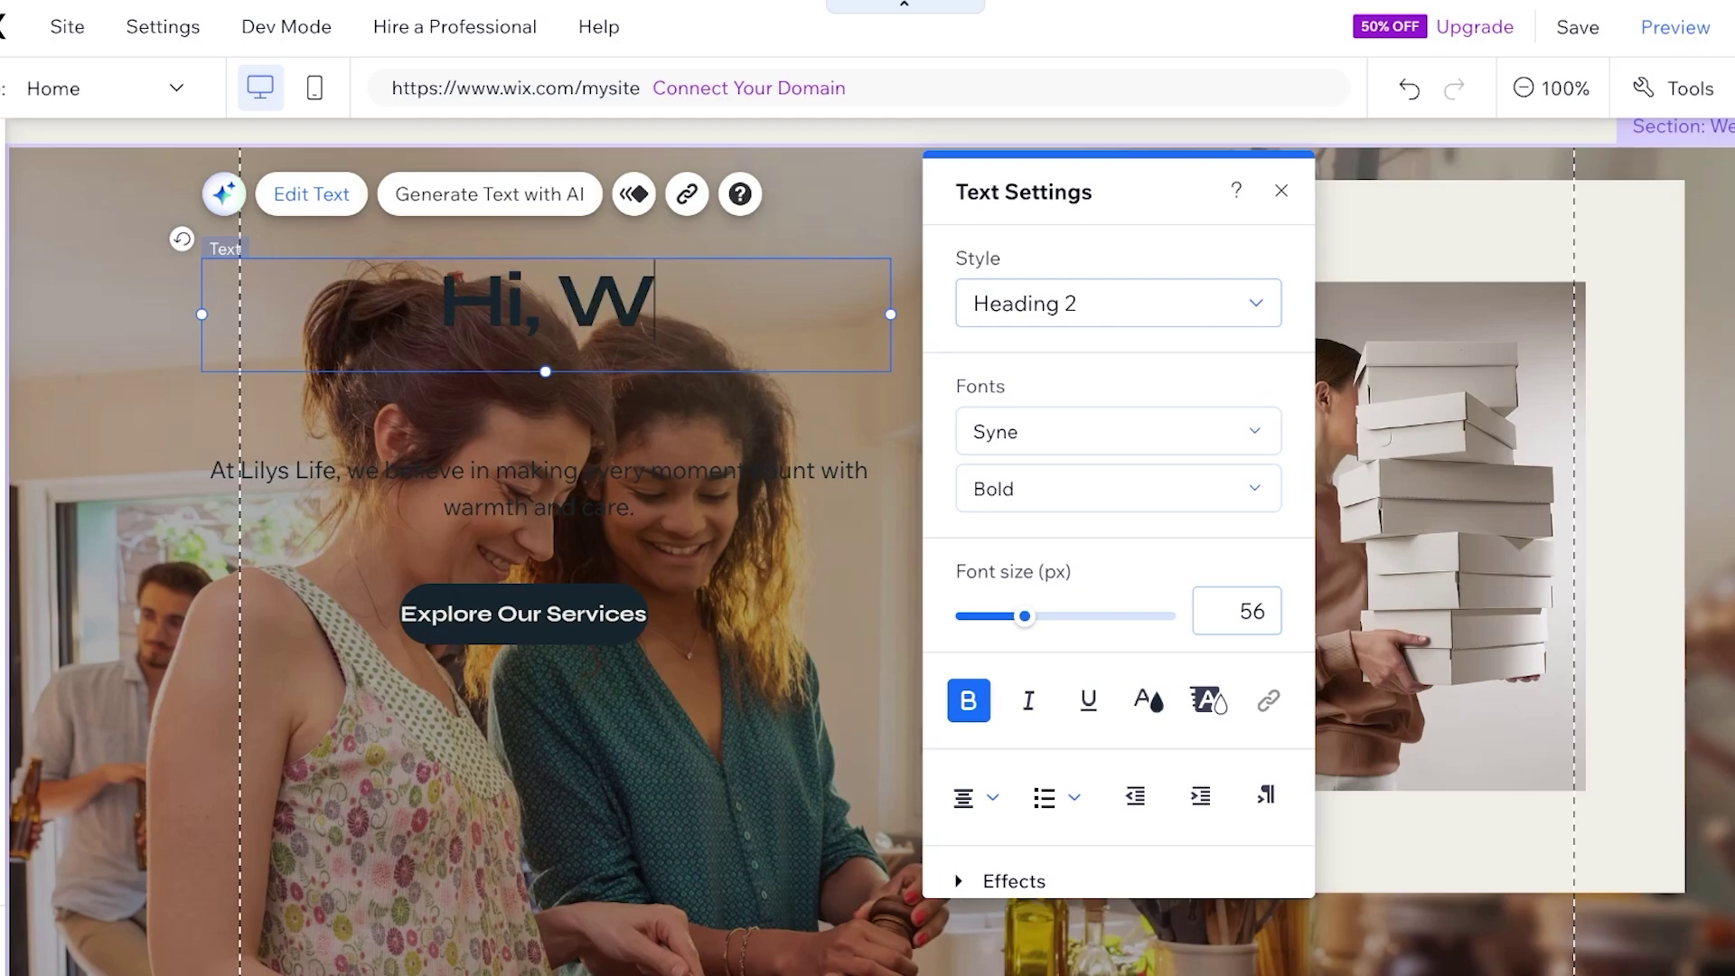
pyautogui.write('elcome to Lilys Blog.')
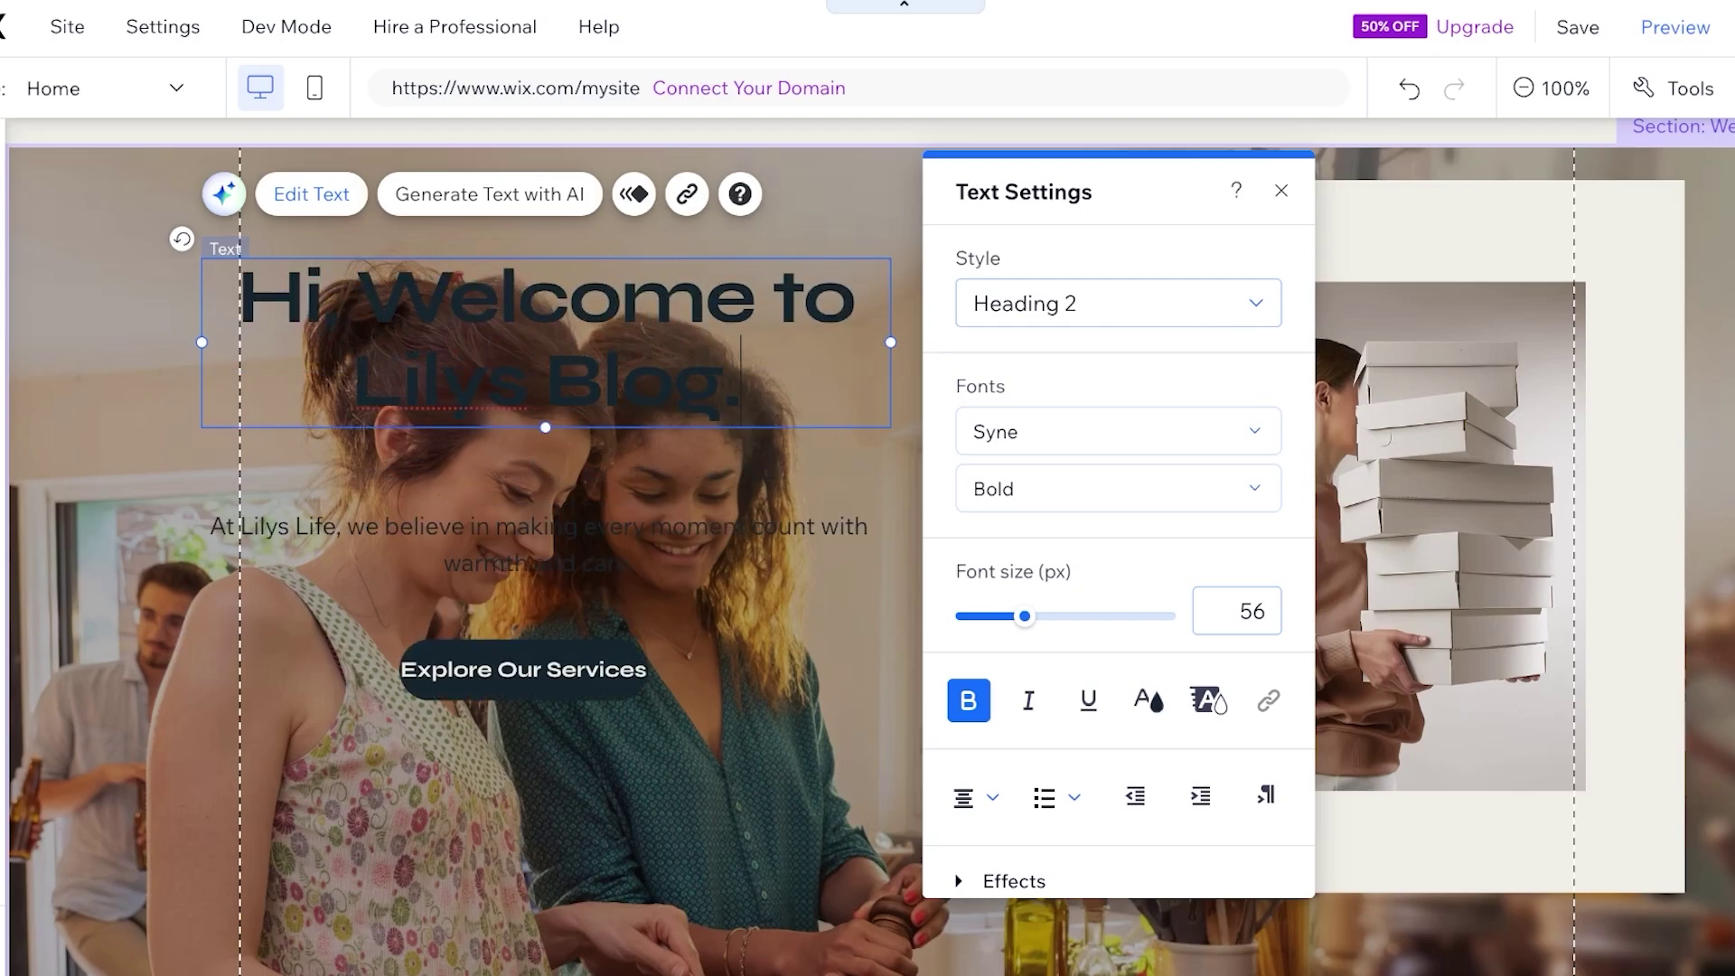
# Replace the paragraph with 'Here I show you all about my life as a mother, sister, daughter, and'
pyautogui.click(538, 543)
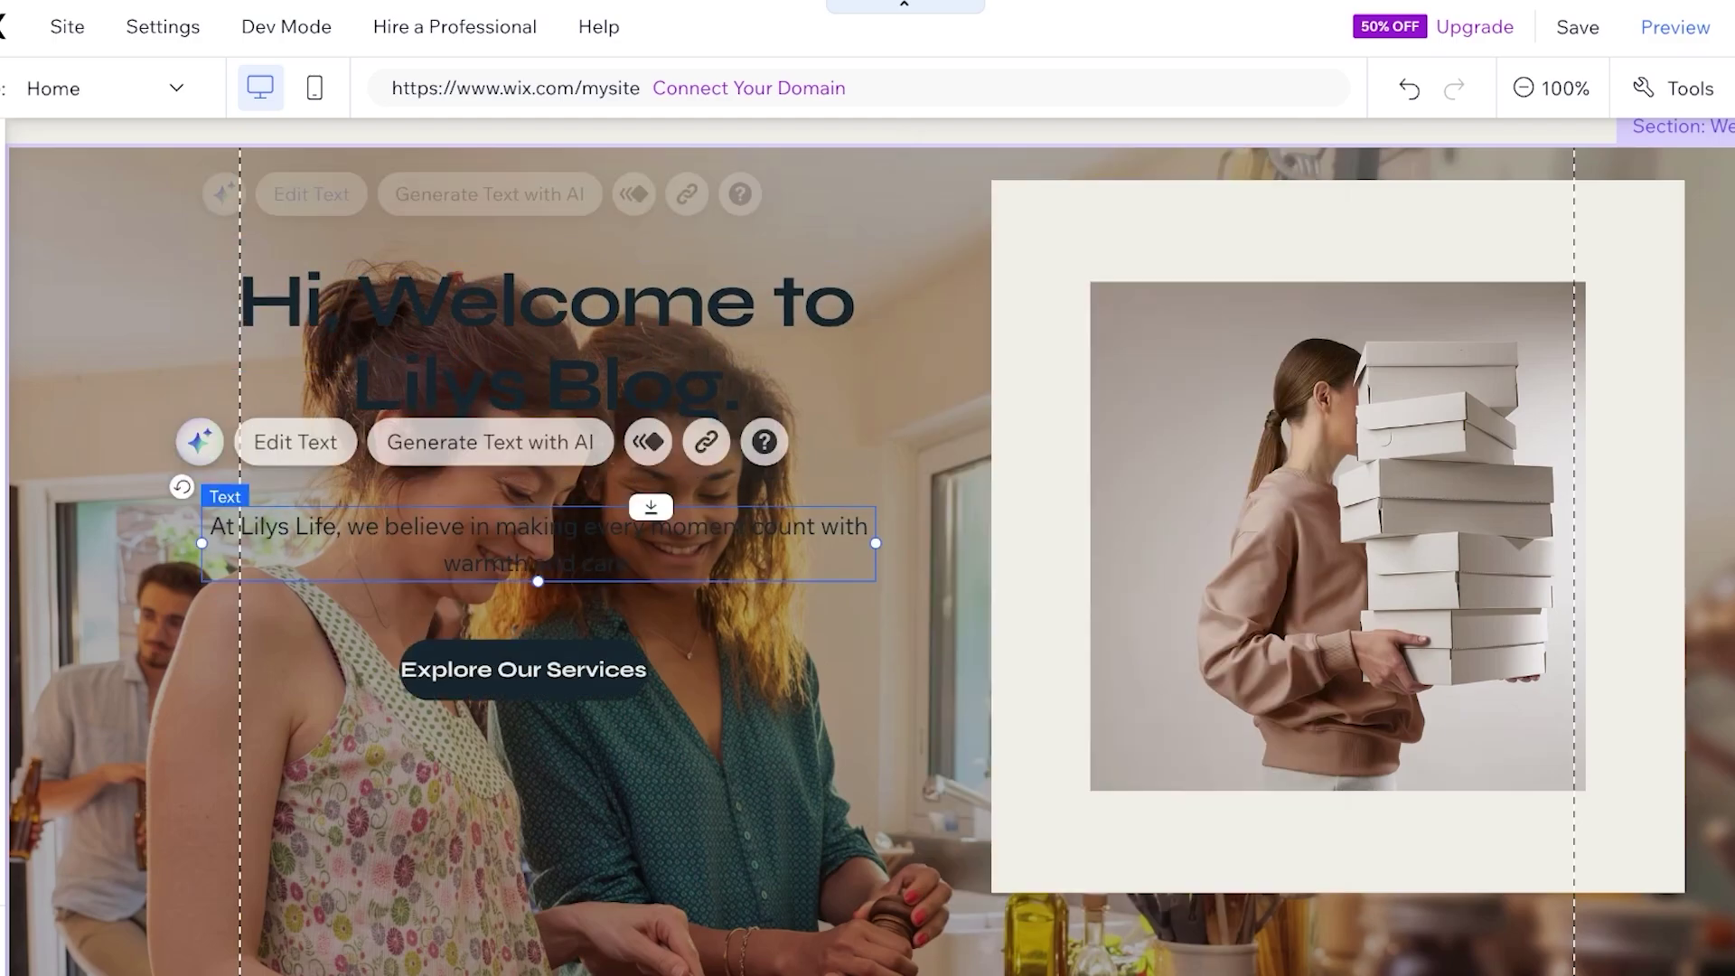
pyautogui.click(539, 542)
pyautogui.press('BackSpace')
pyautogui.write('Here')
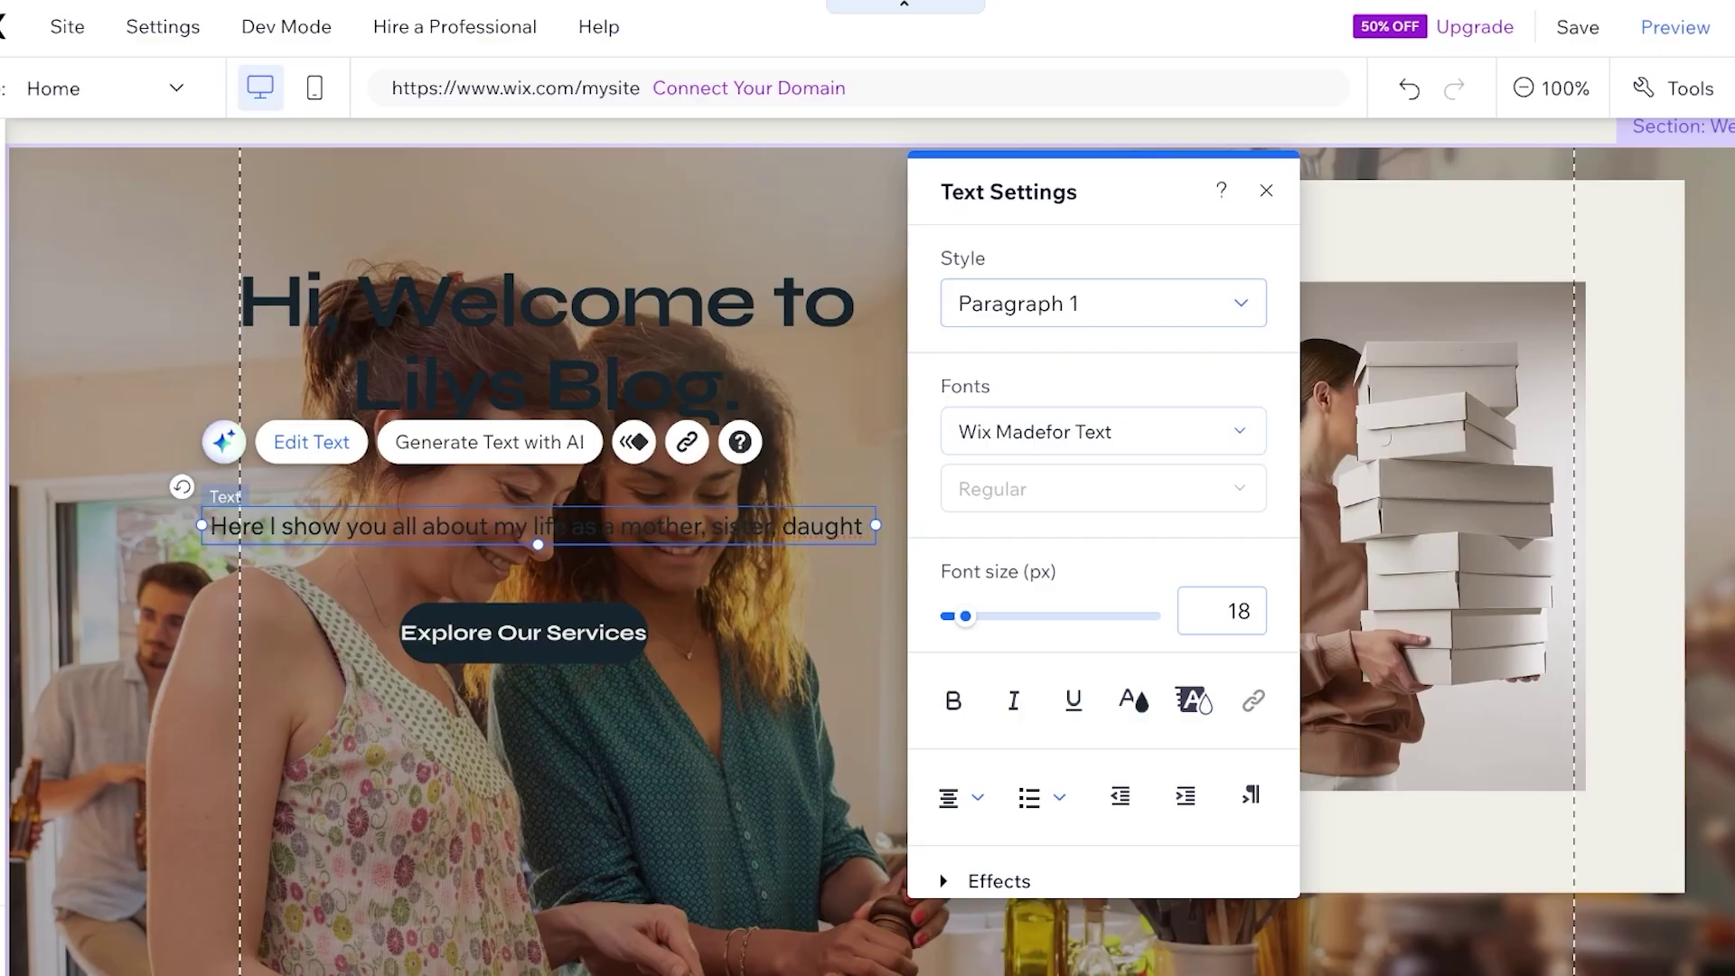
pyautogui.write('I show you all about my life as a mother, sister, daughter, and wife.')
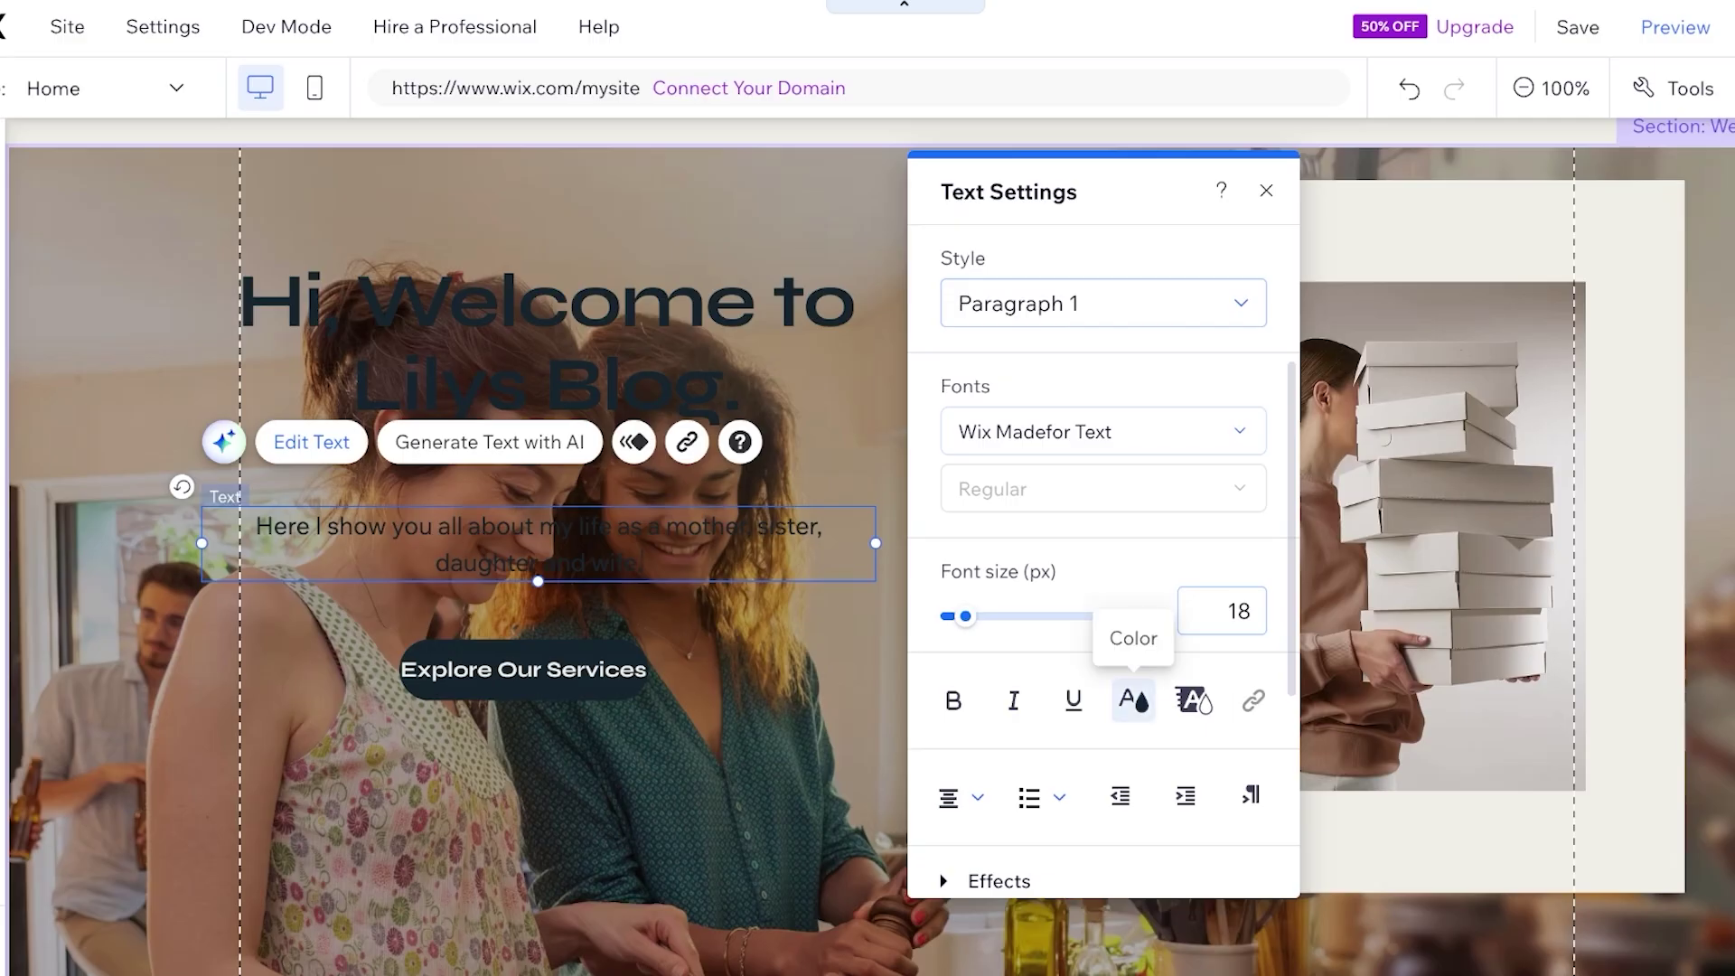
# Make the hero heading text white
pyautogui.click(1134, 701)
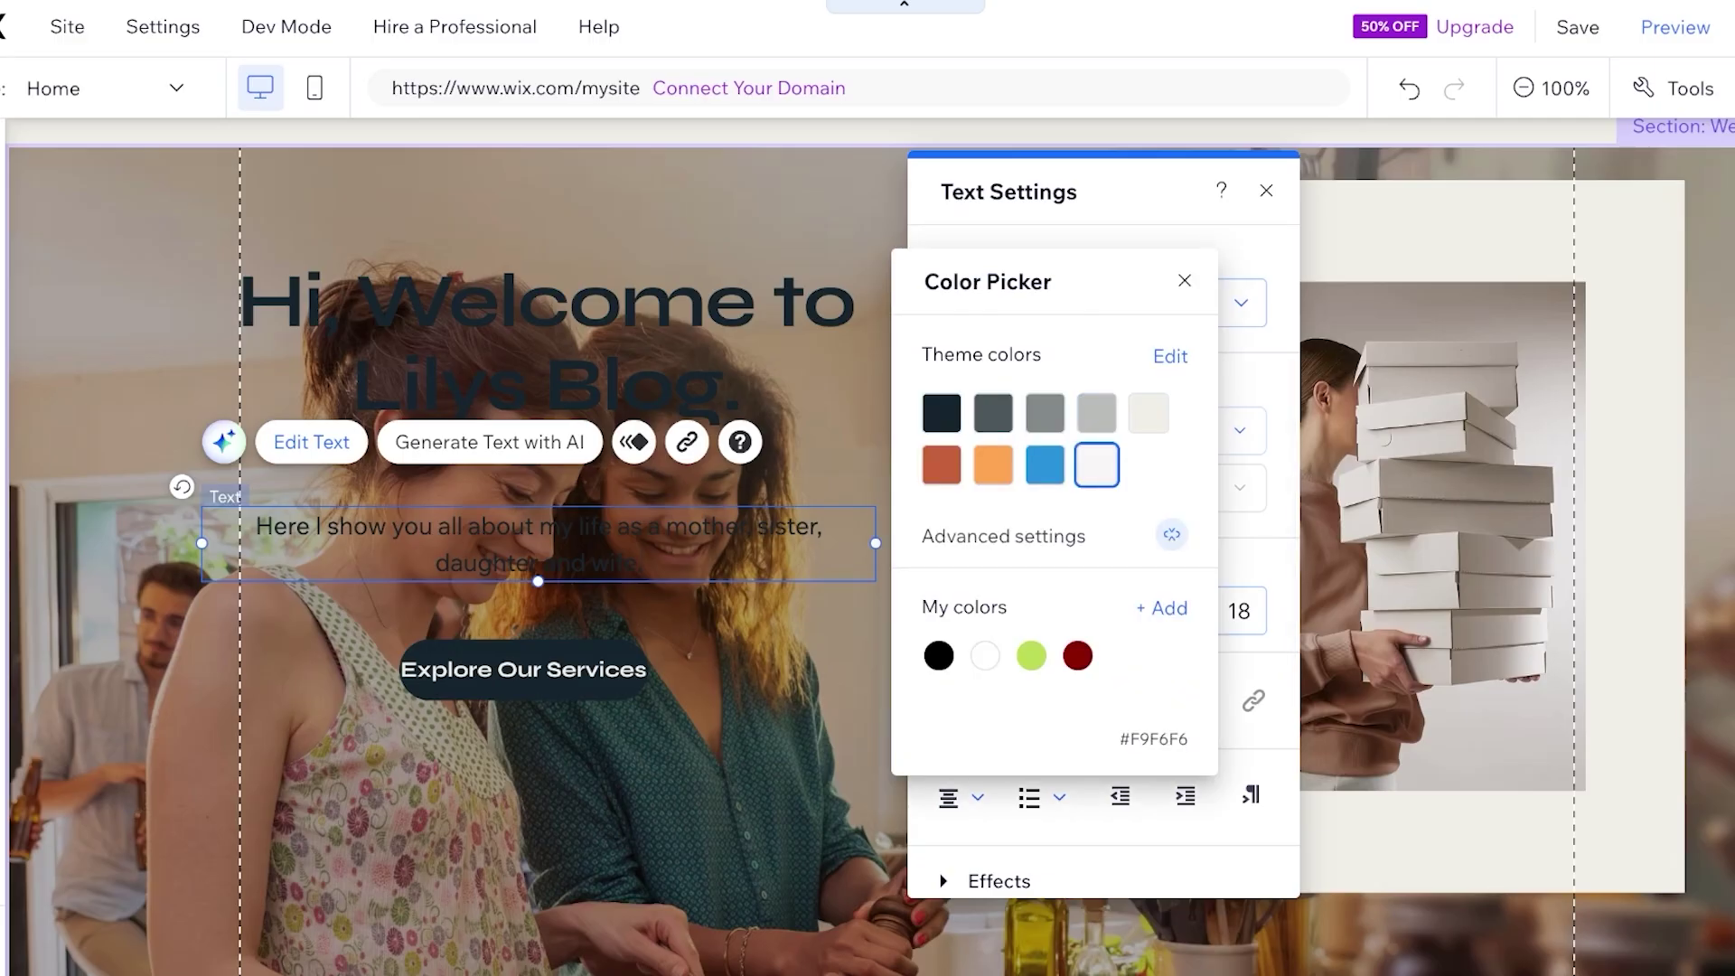
pyautogui.click(1184, 280)
pyautogui.click(546, 343)
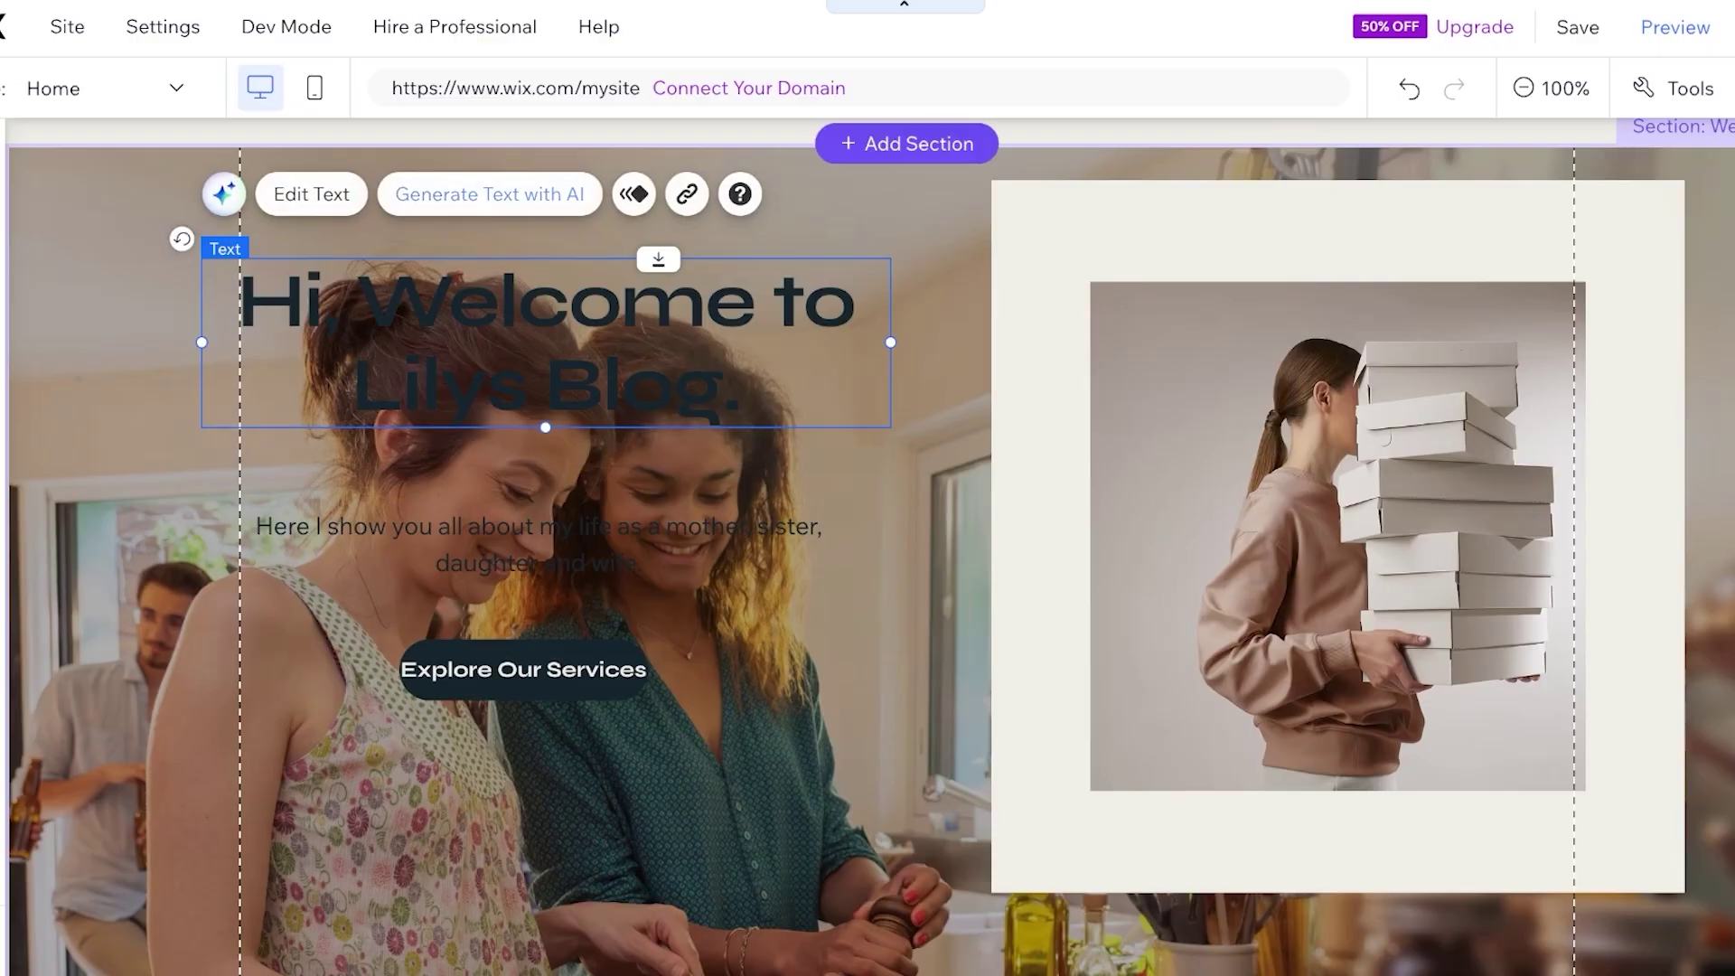
pyautogui.click(311, 194)
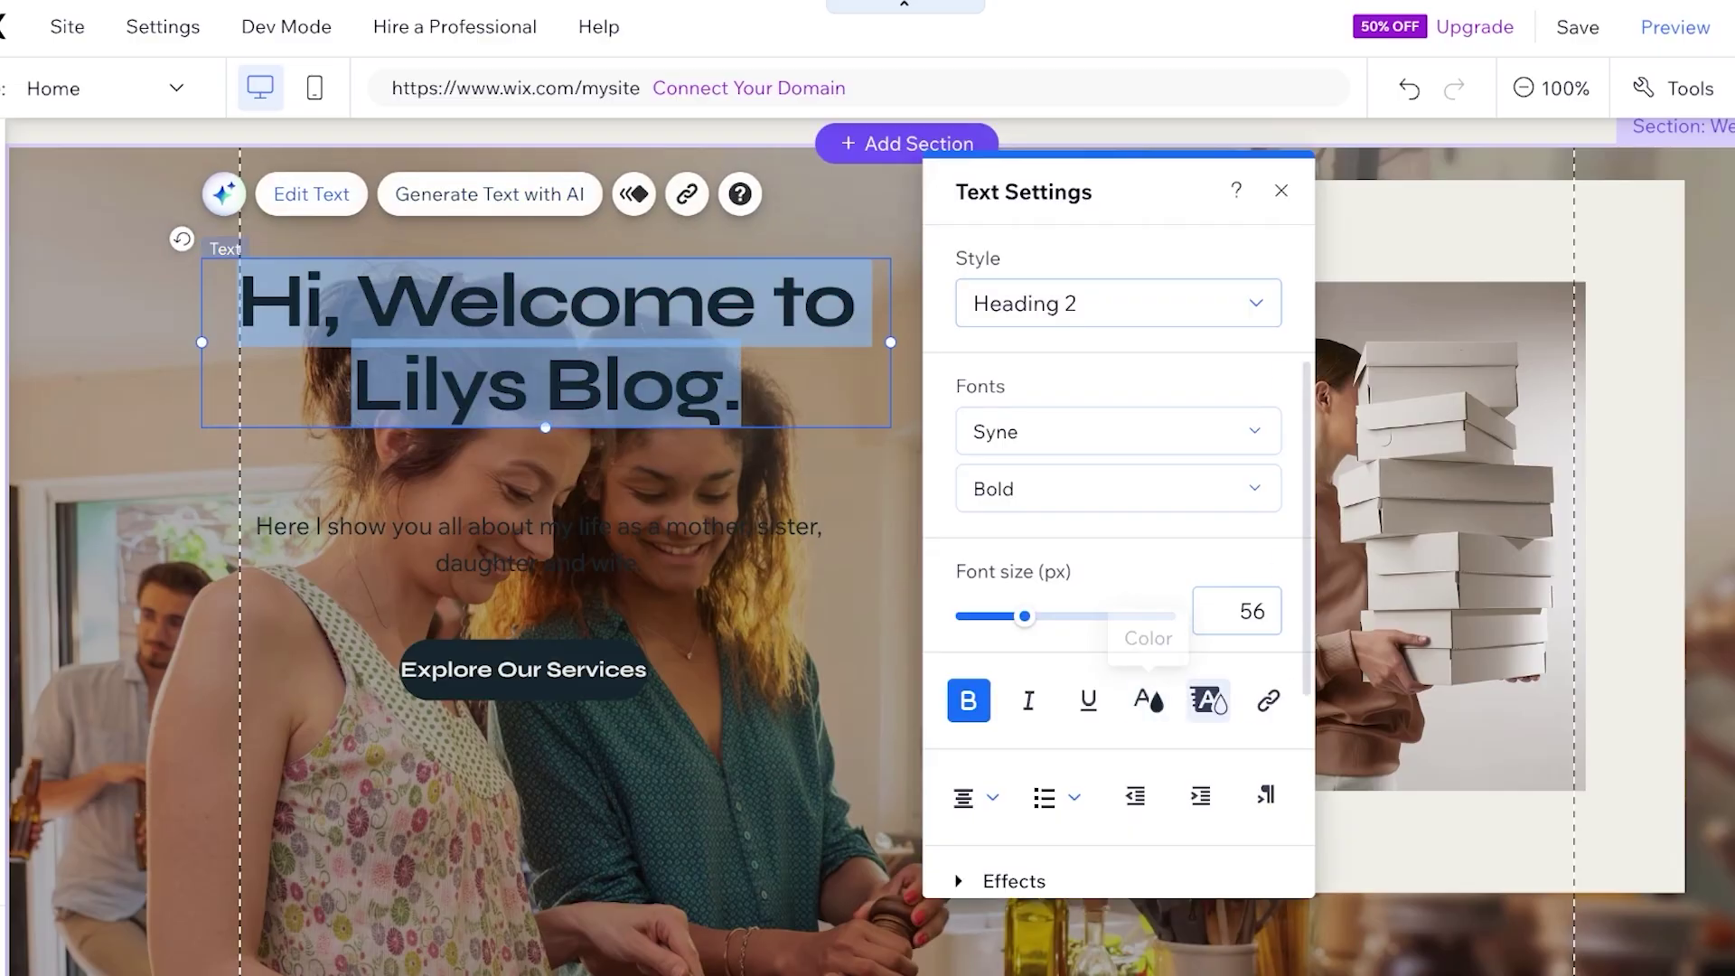
pyautogui.click(1148, 701)
pyautogui.click(1111, 462)
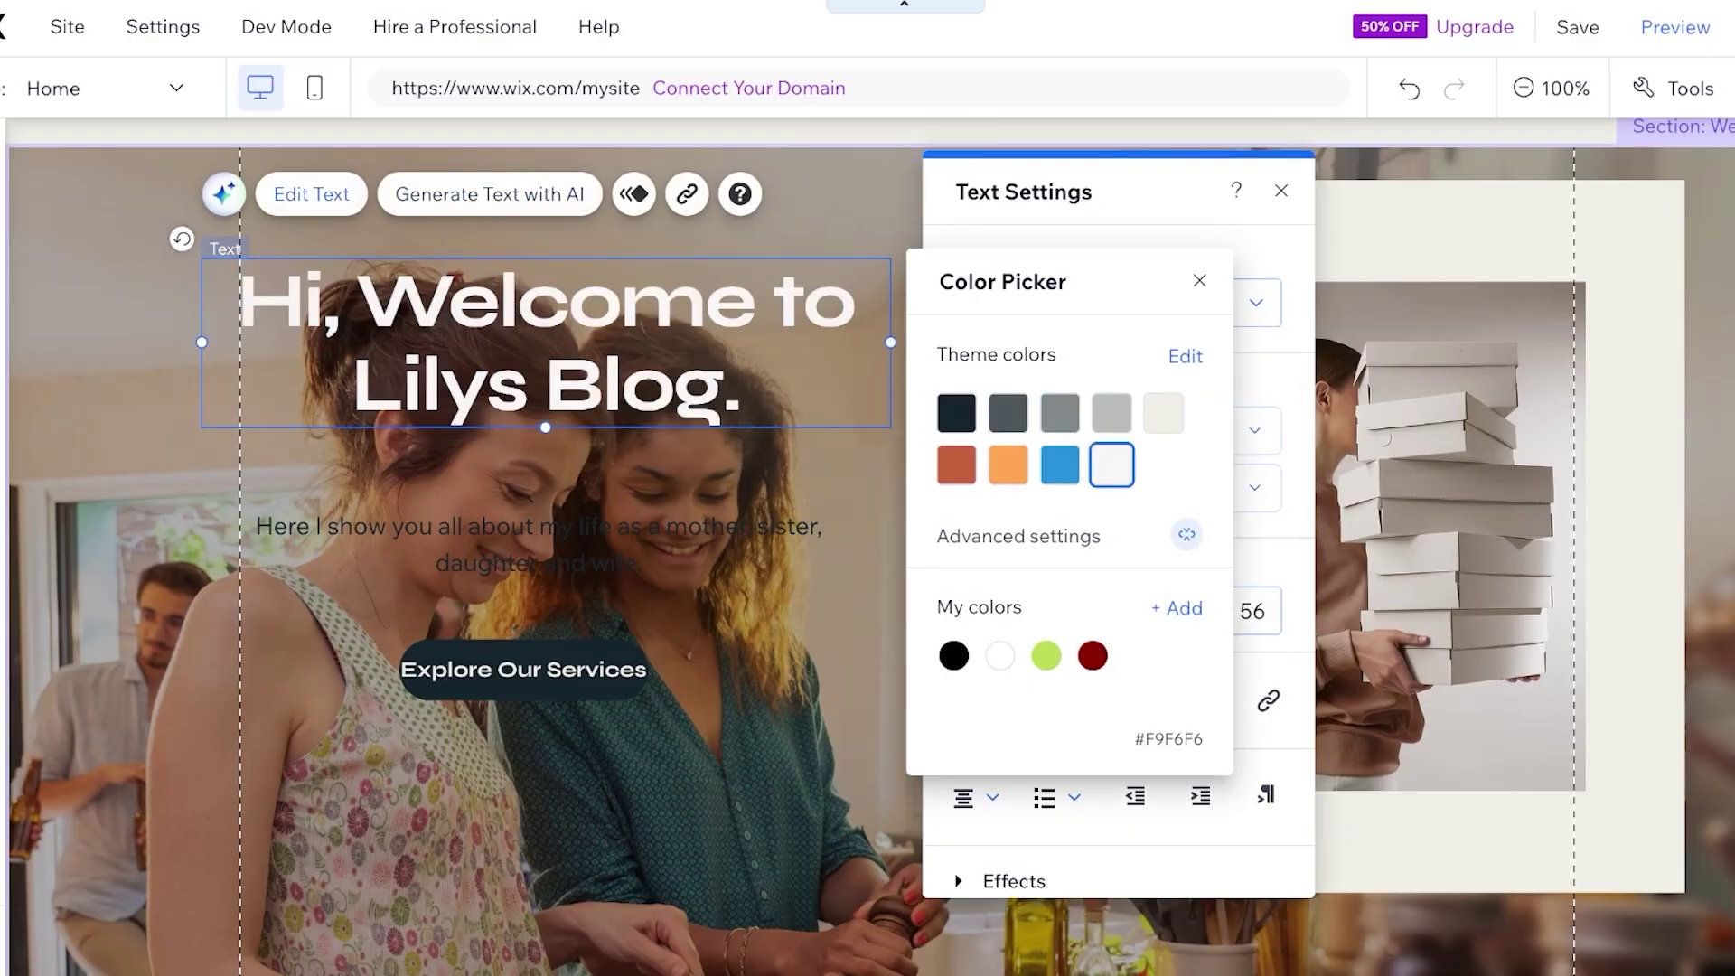
pyautogui.click(1194, 279)
# Make the paragraph text white and clear the selection
pyautogui.click(538, 542)
pyautogui.click(311, 442)
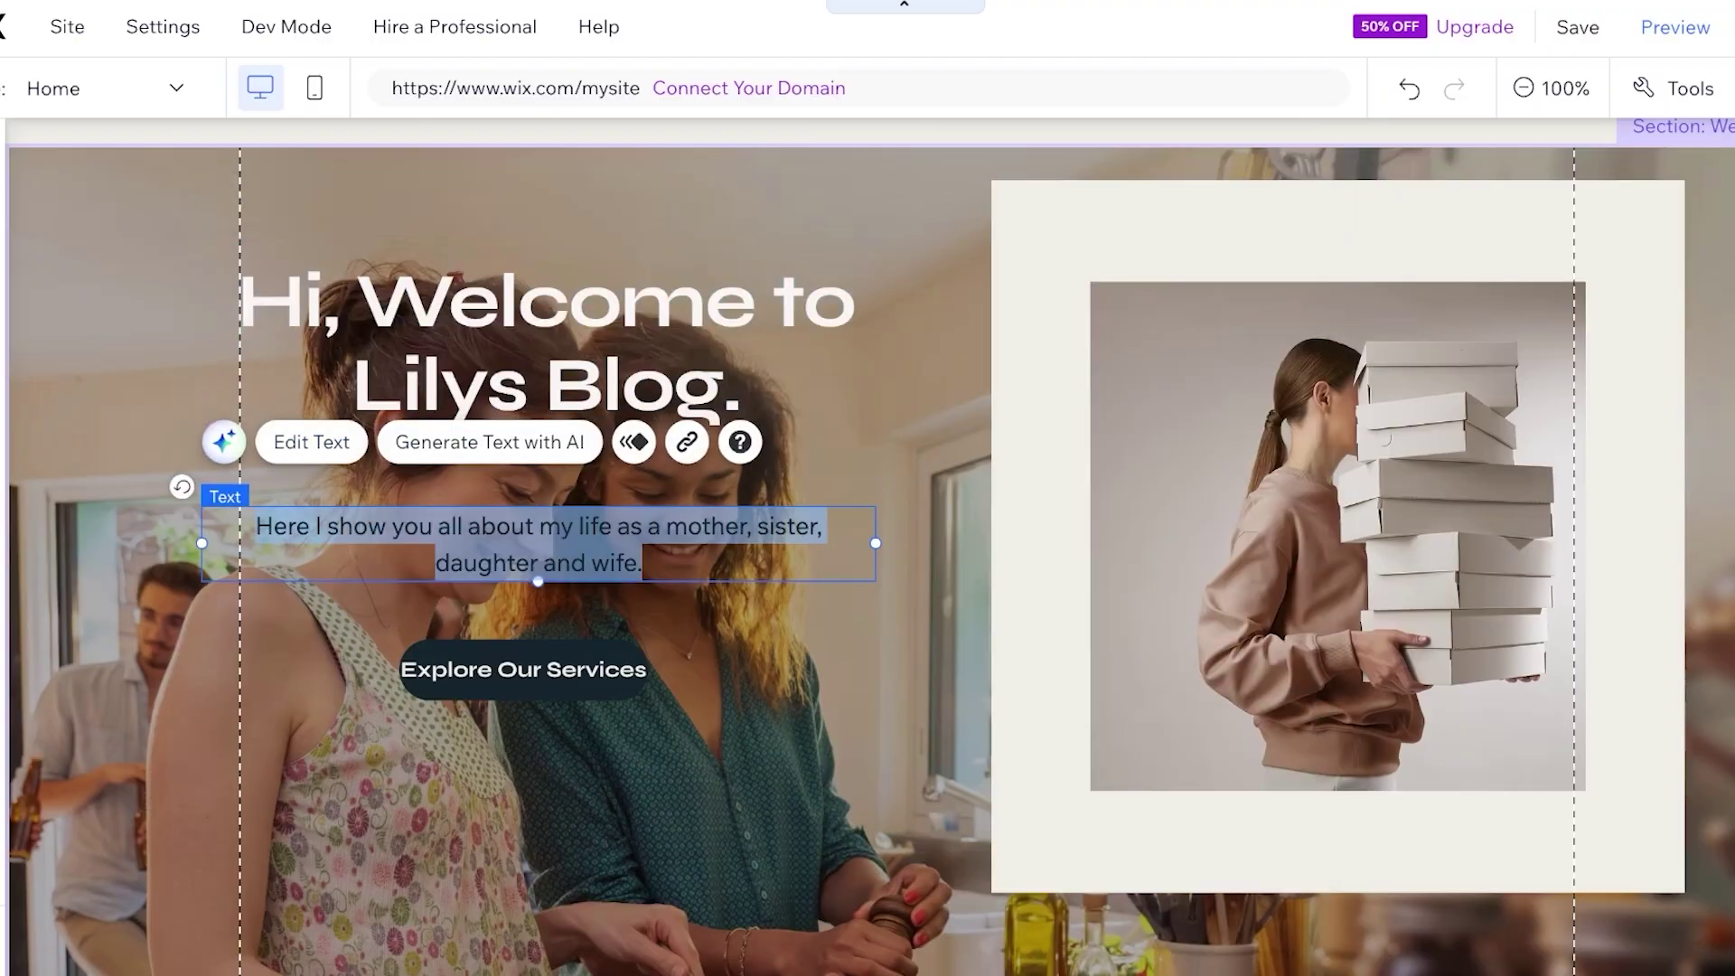
pyautogui.click(1133, 700)
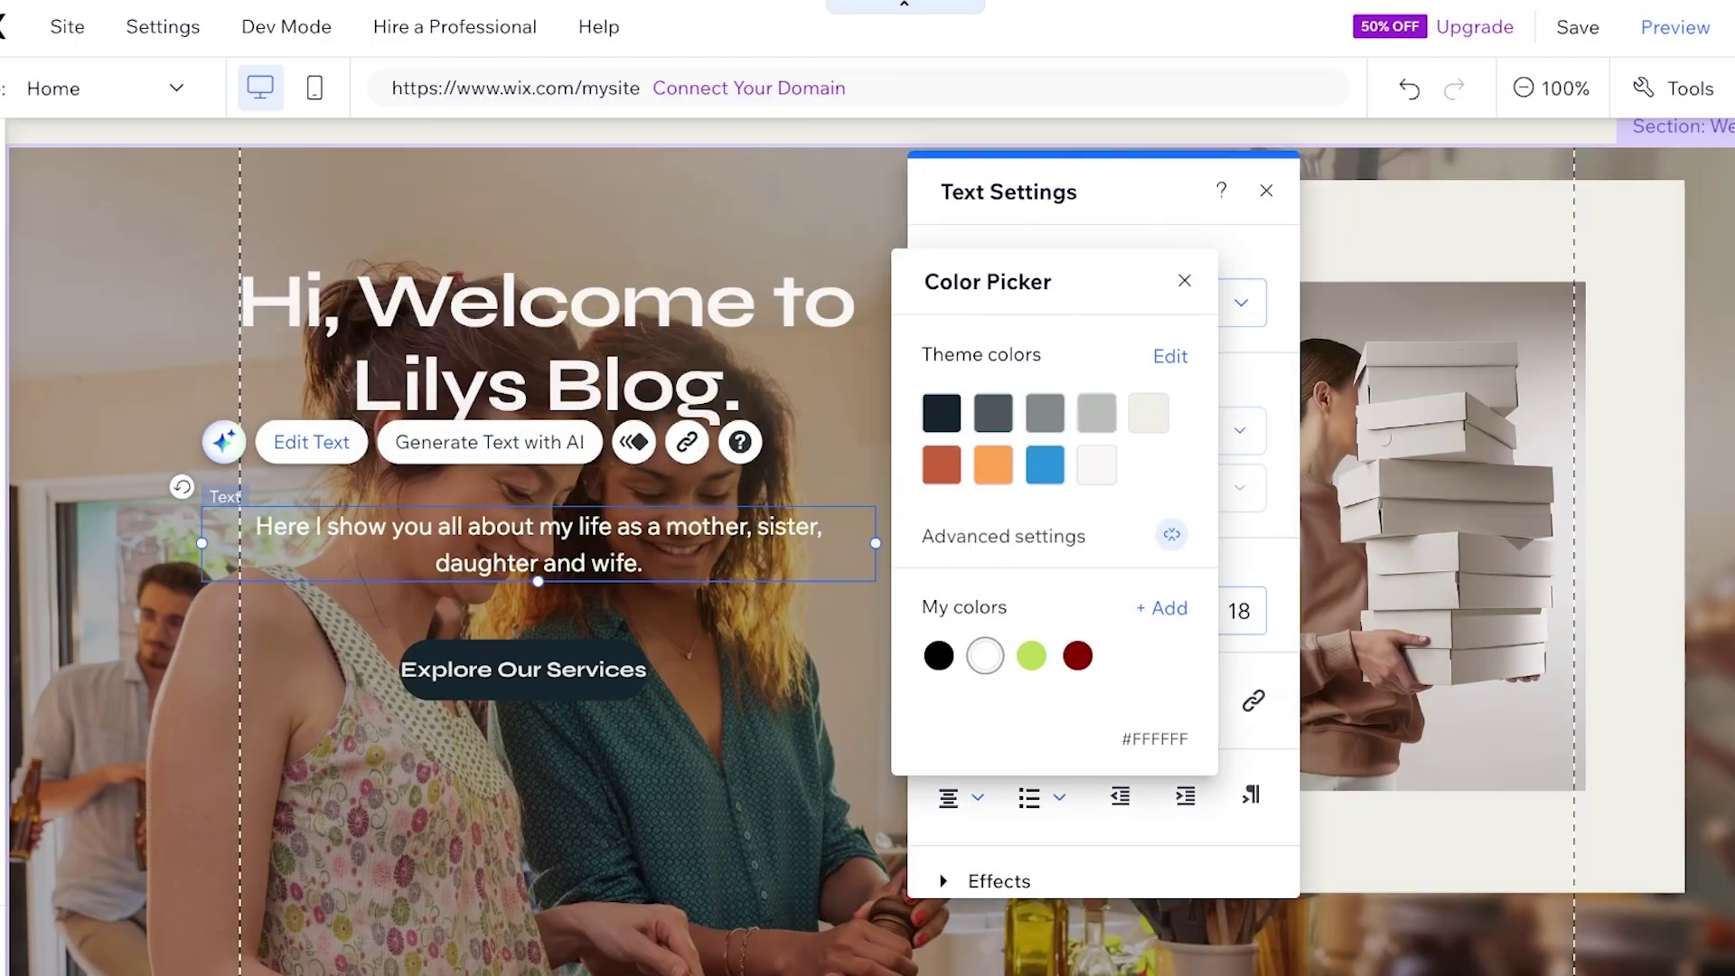
pyautogui.press('Escape')
pyautogui.click(525, 669)
pyautogui.press('Escape')
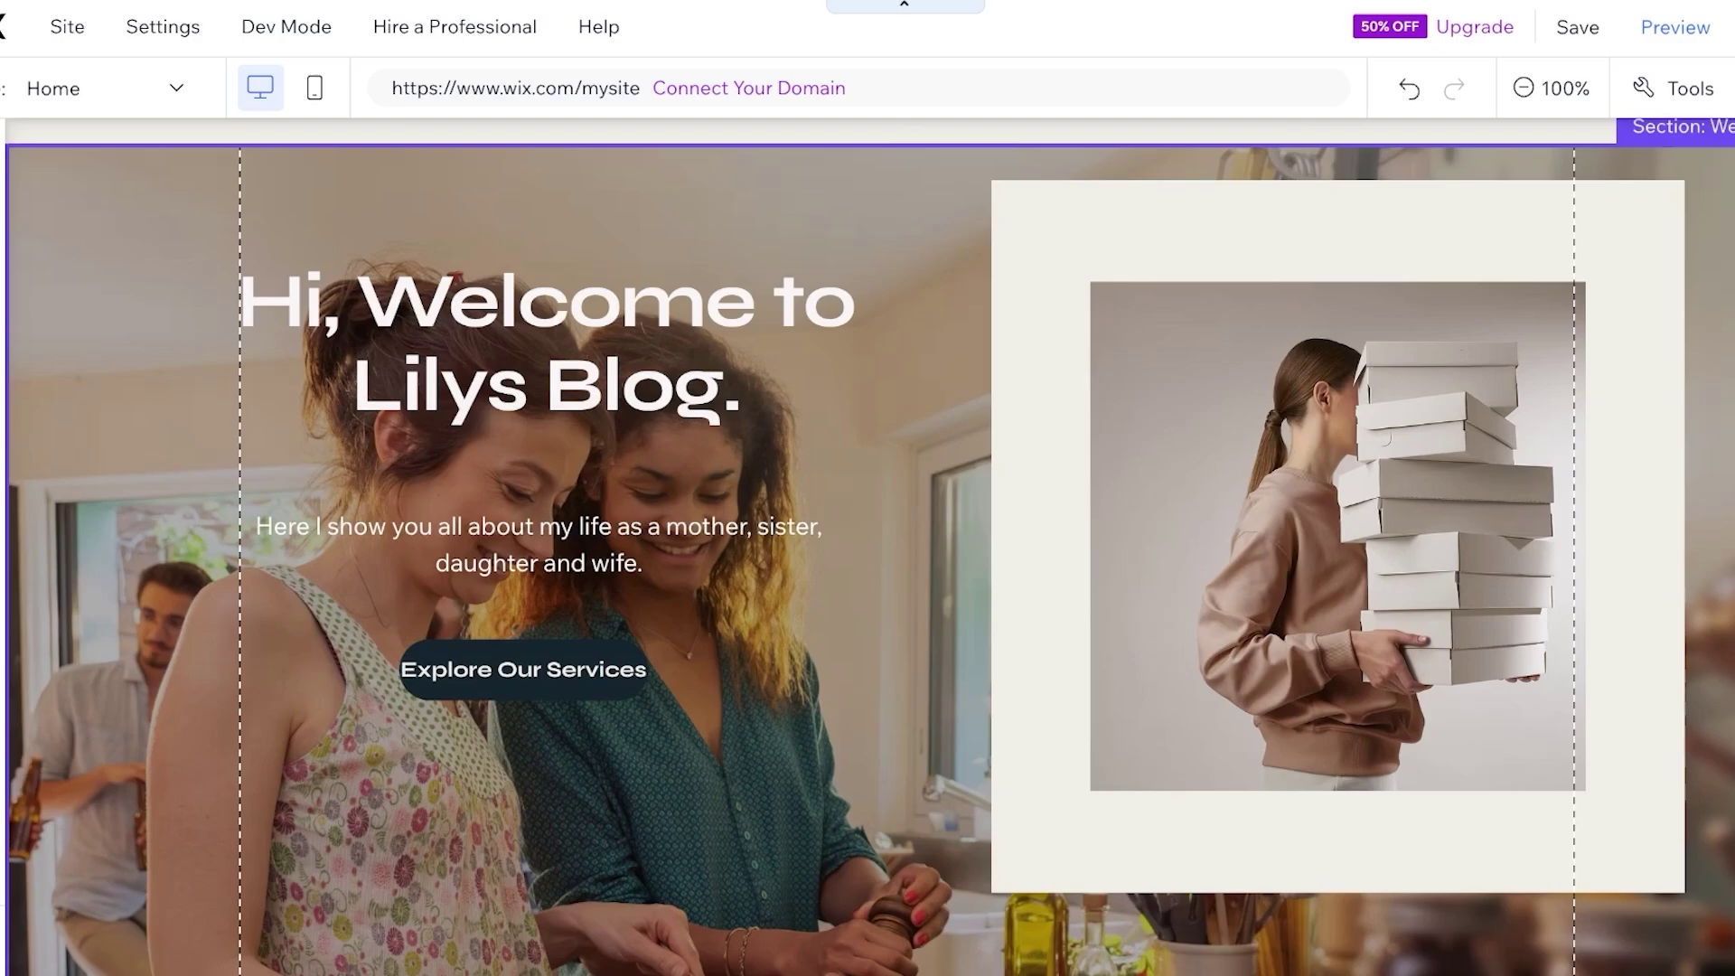
pyautogui.click(524, 669)
pyautogui.press('Escape')
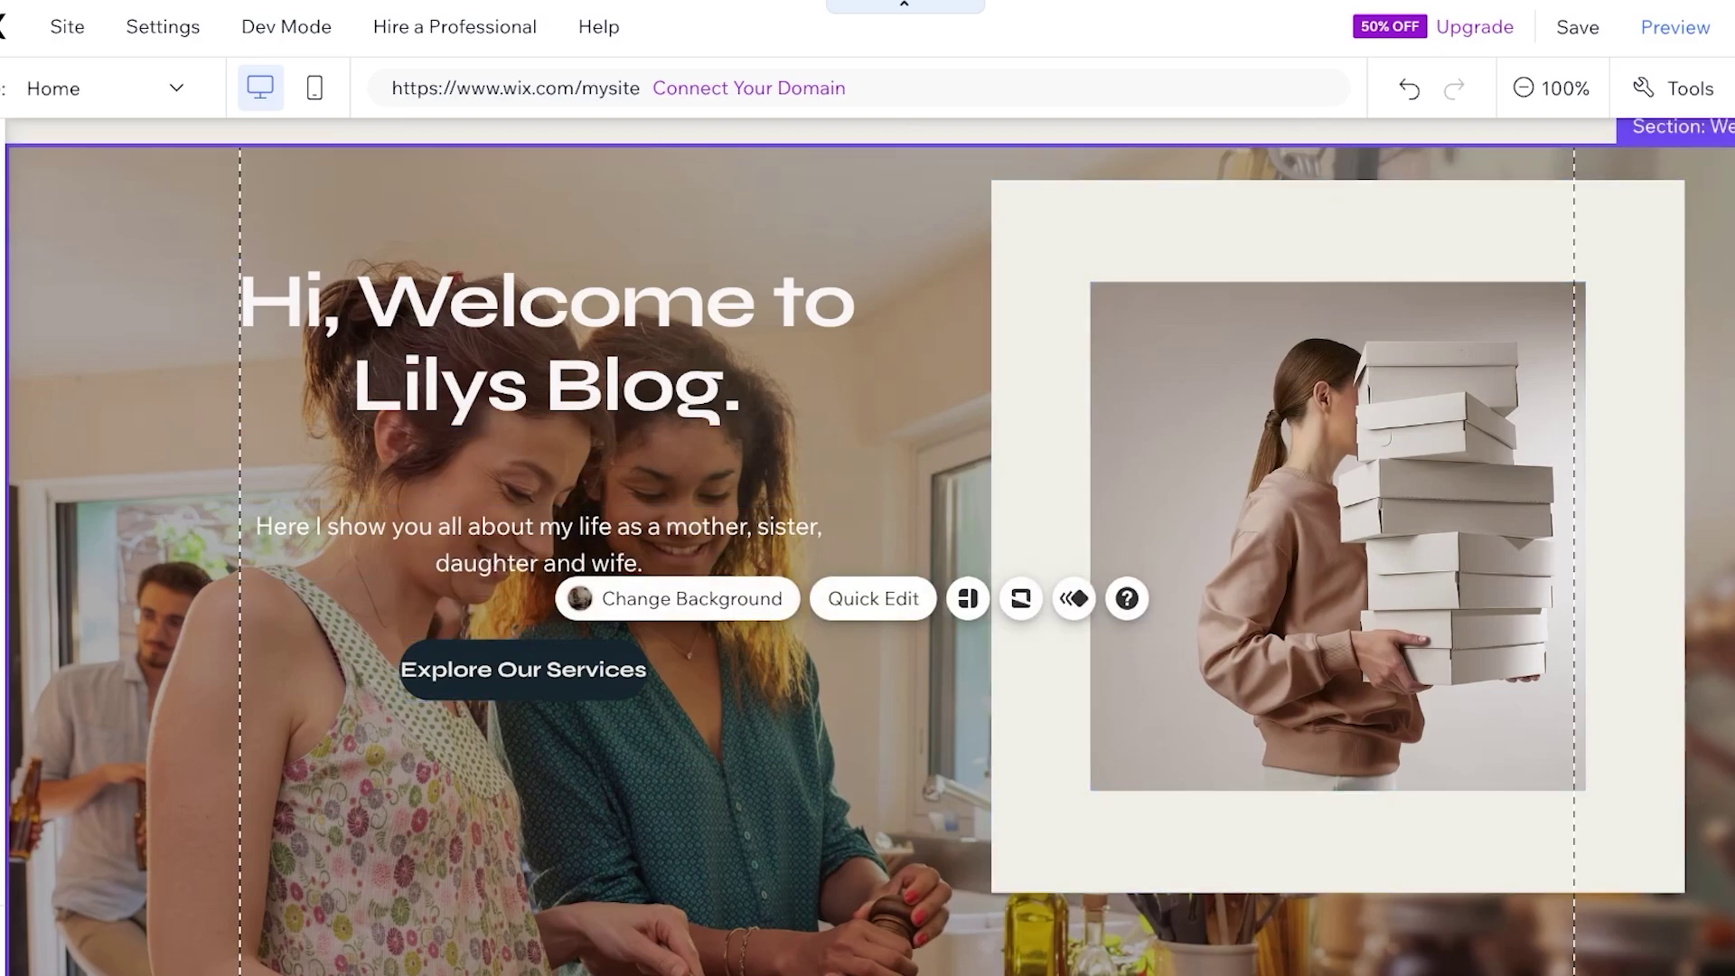
# Delete the Explore Our Services button from the hero, then scroll down to check the page
pyautogui.press('Escape')
pyautogui.click(525, 669)
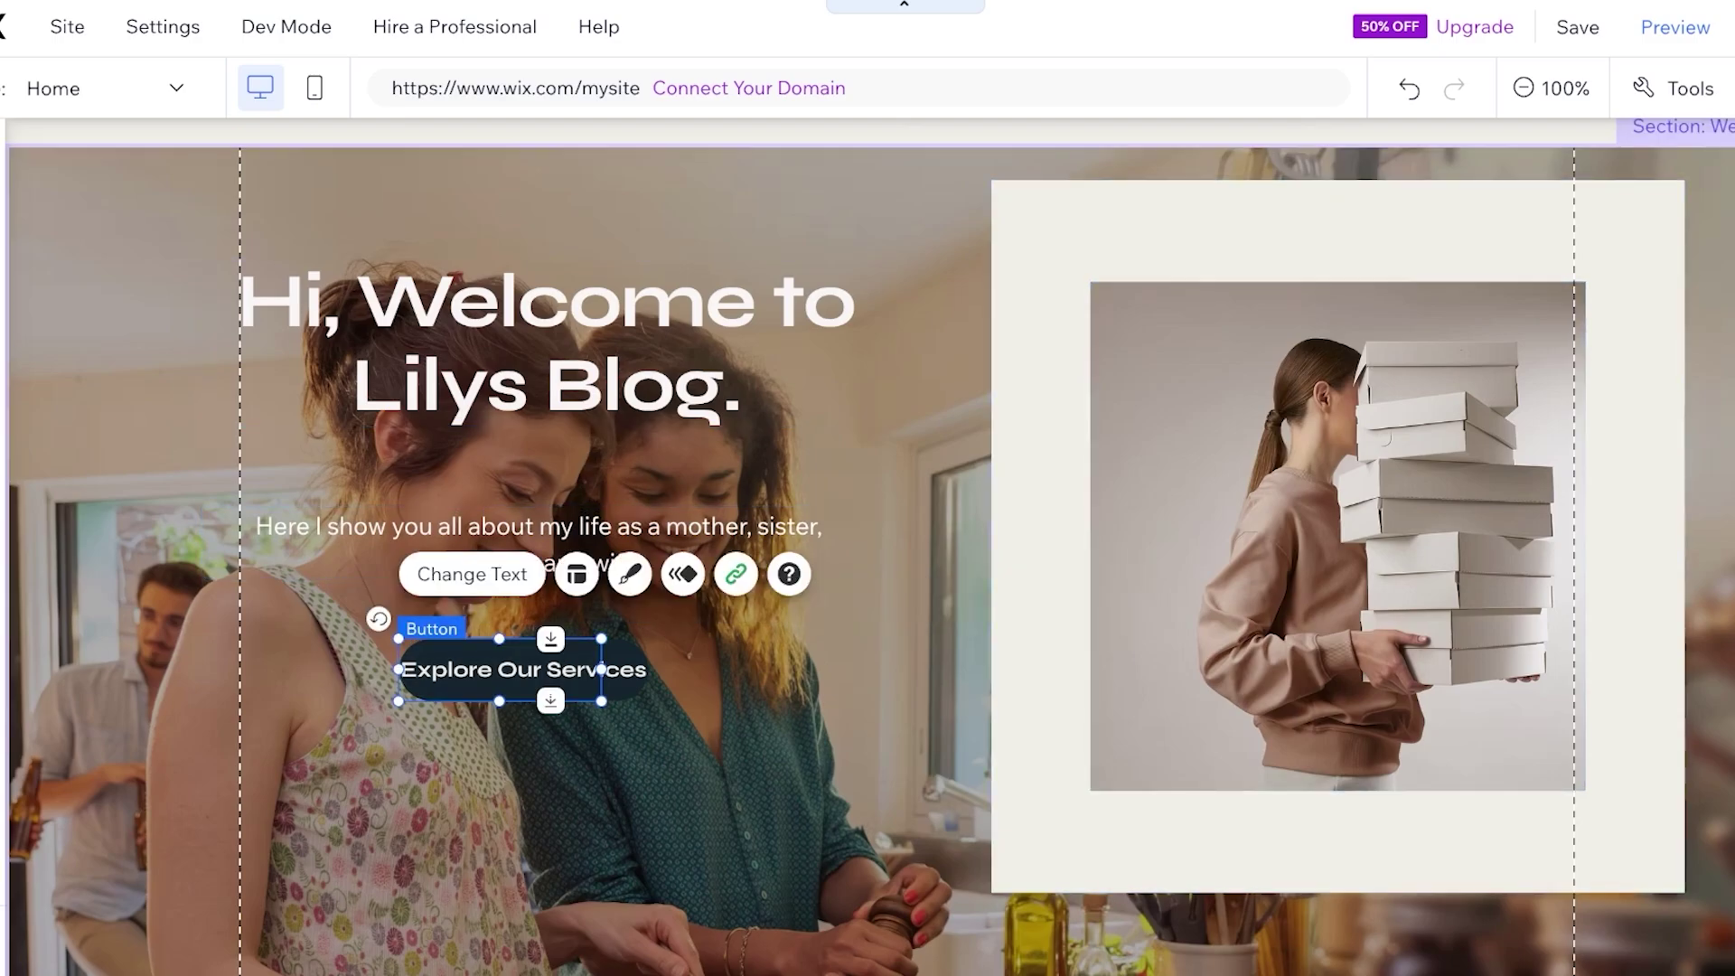
pyautogui.rightClick(584, 669)
pyautogui.click(632, 689)
pyautogui.scroll(-7, 633, 689)
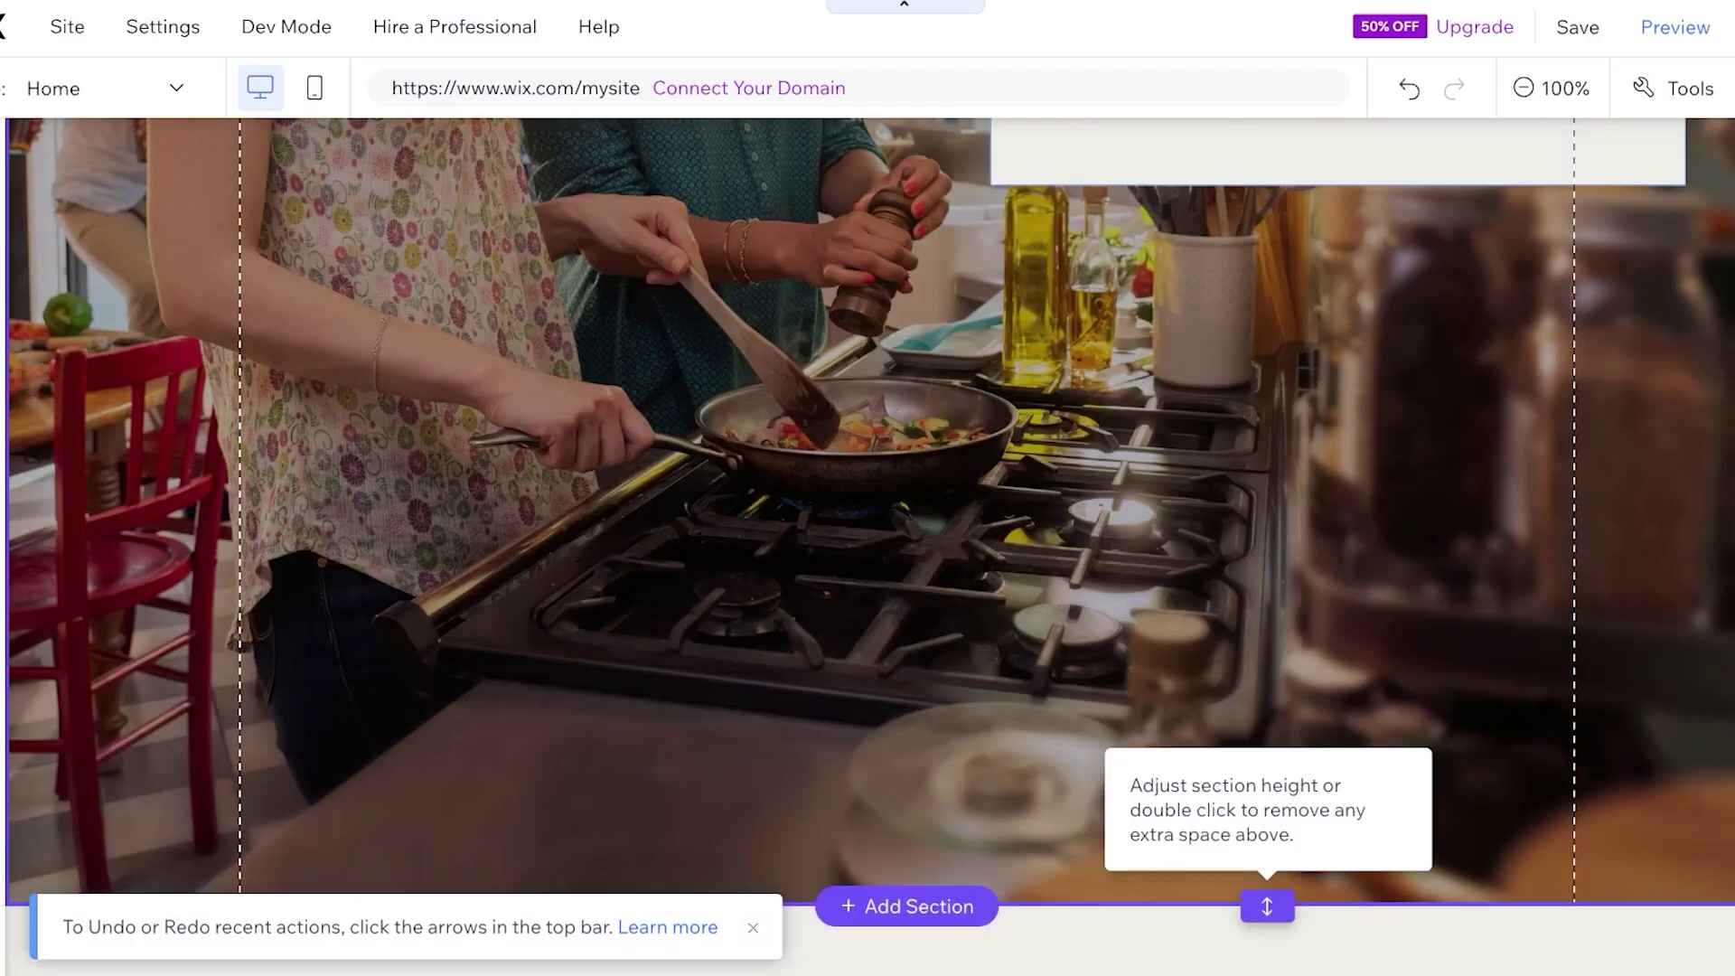
pyautogui.scroll(-15, 1267, 904)
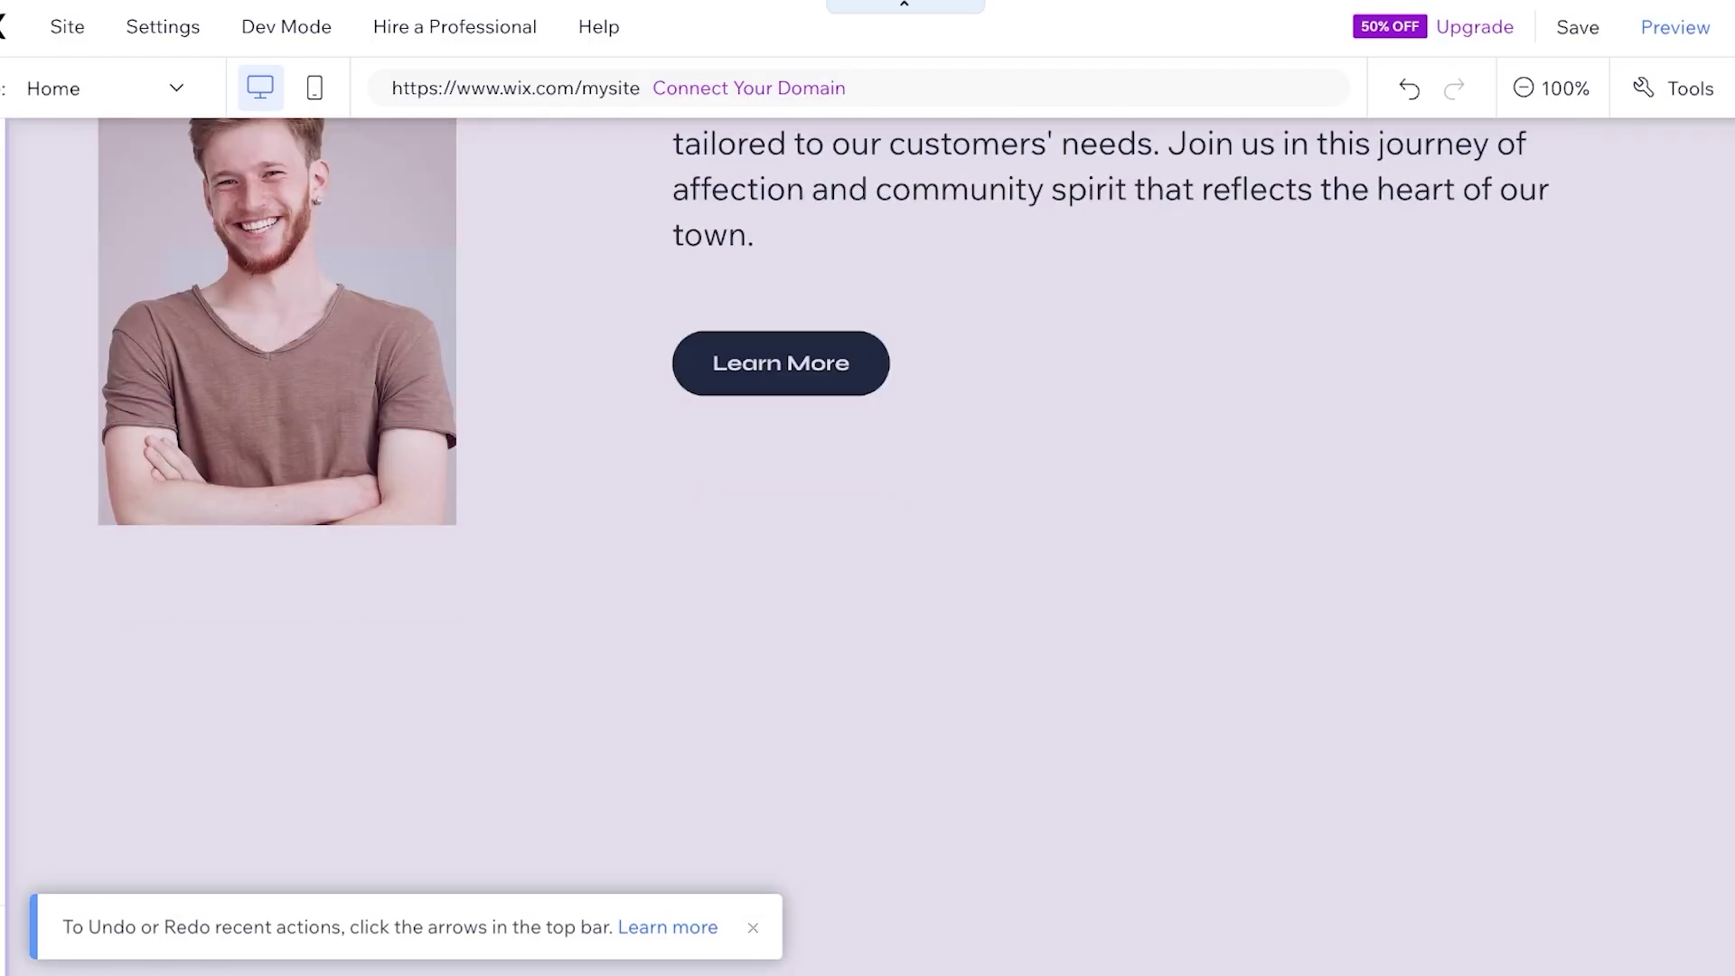
pyautogui.scroll(-15, 1336, 633)
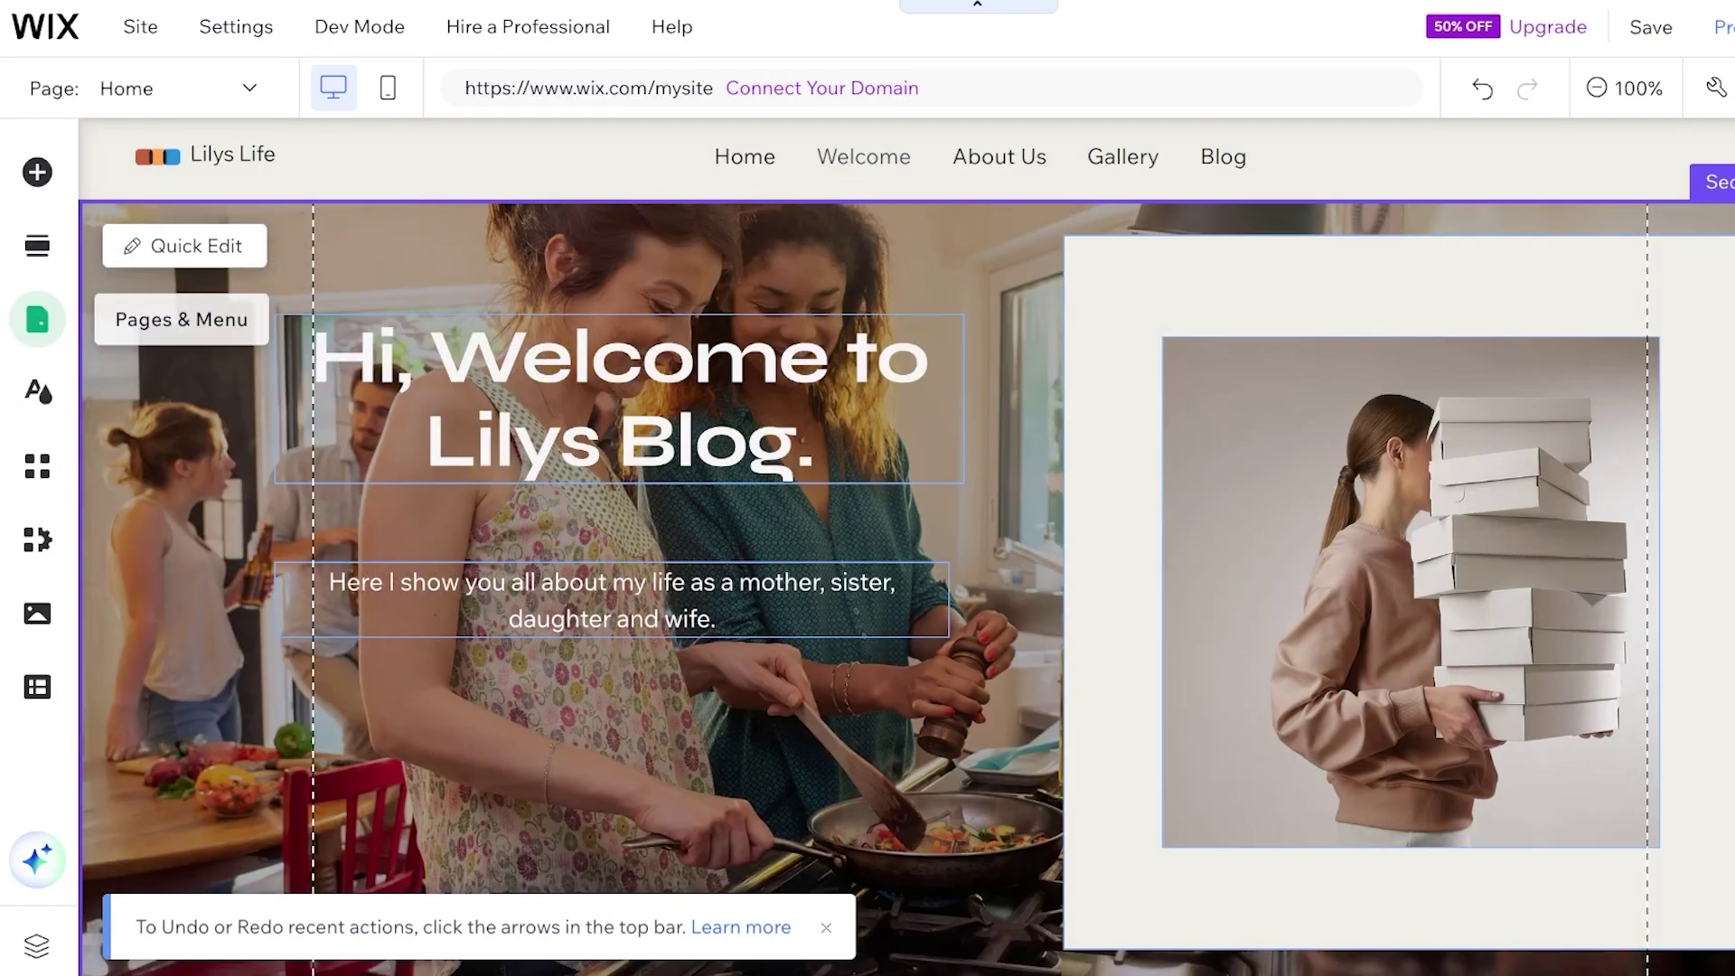
# In Pages & Menu, open the Gallery page's options to remove it, leaving Home, Welcome, About Us and Blog
pyautogui.click(37, 319)
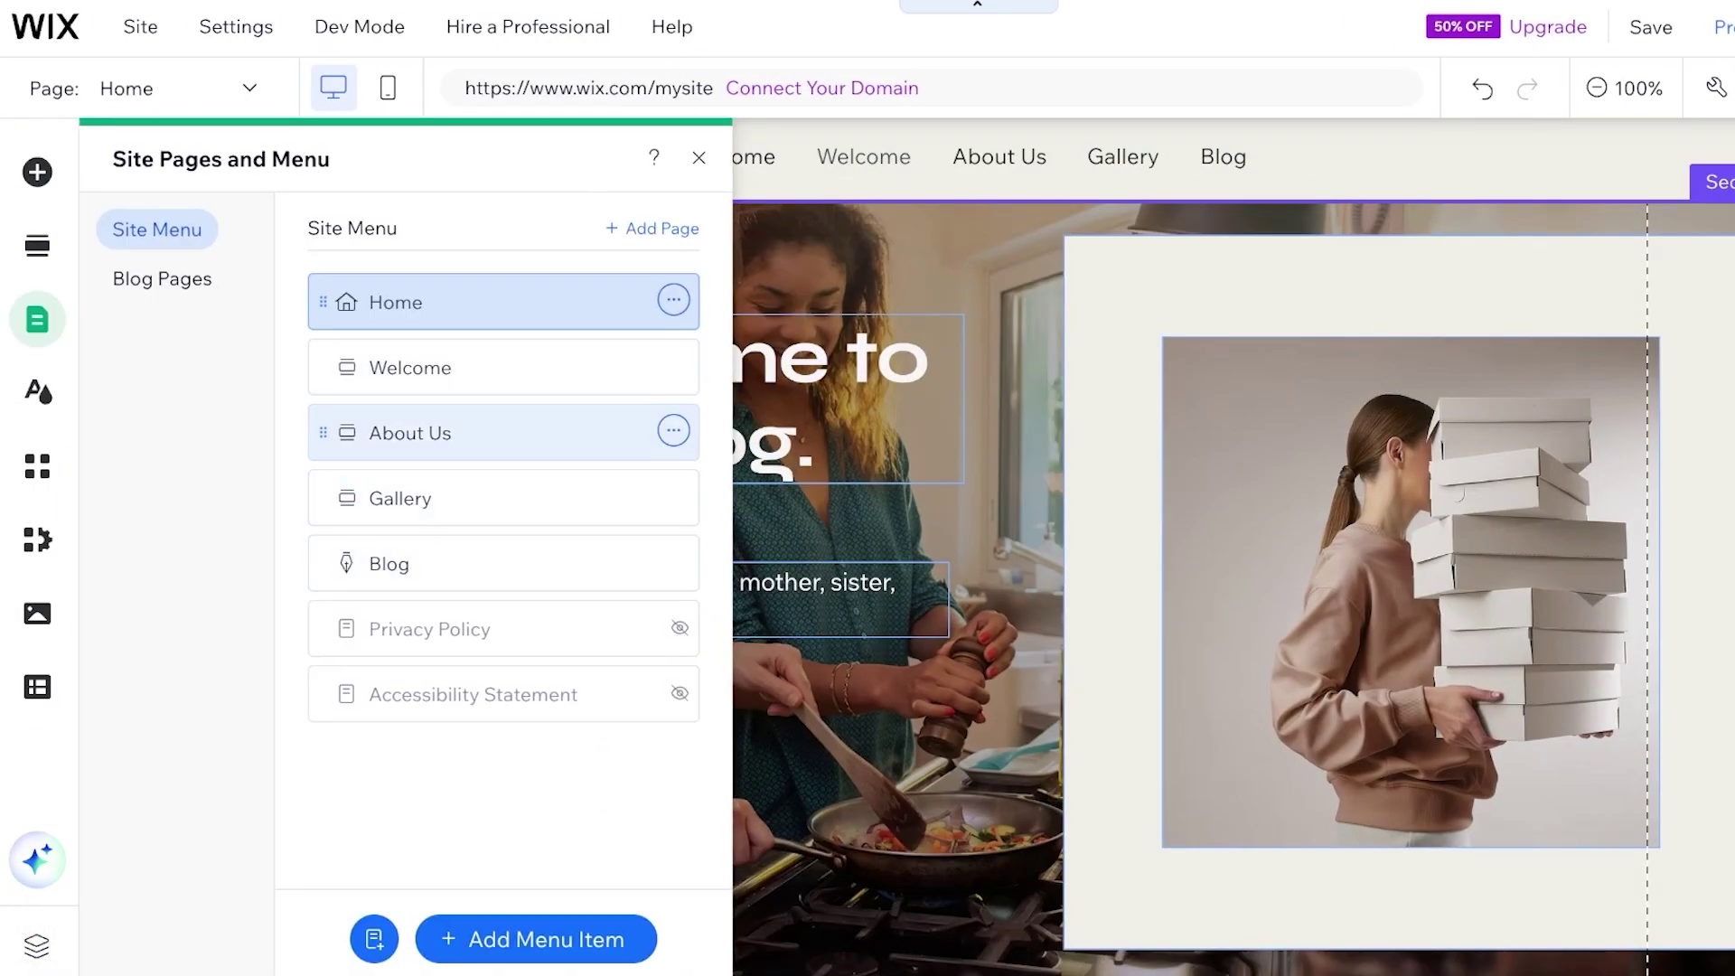
pyautogui.click(674, 498)
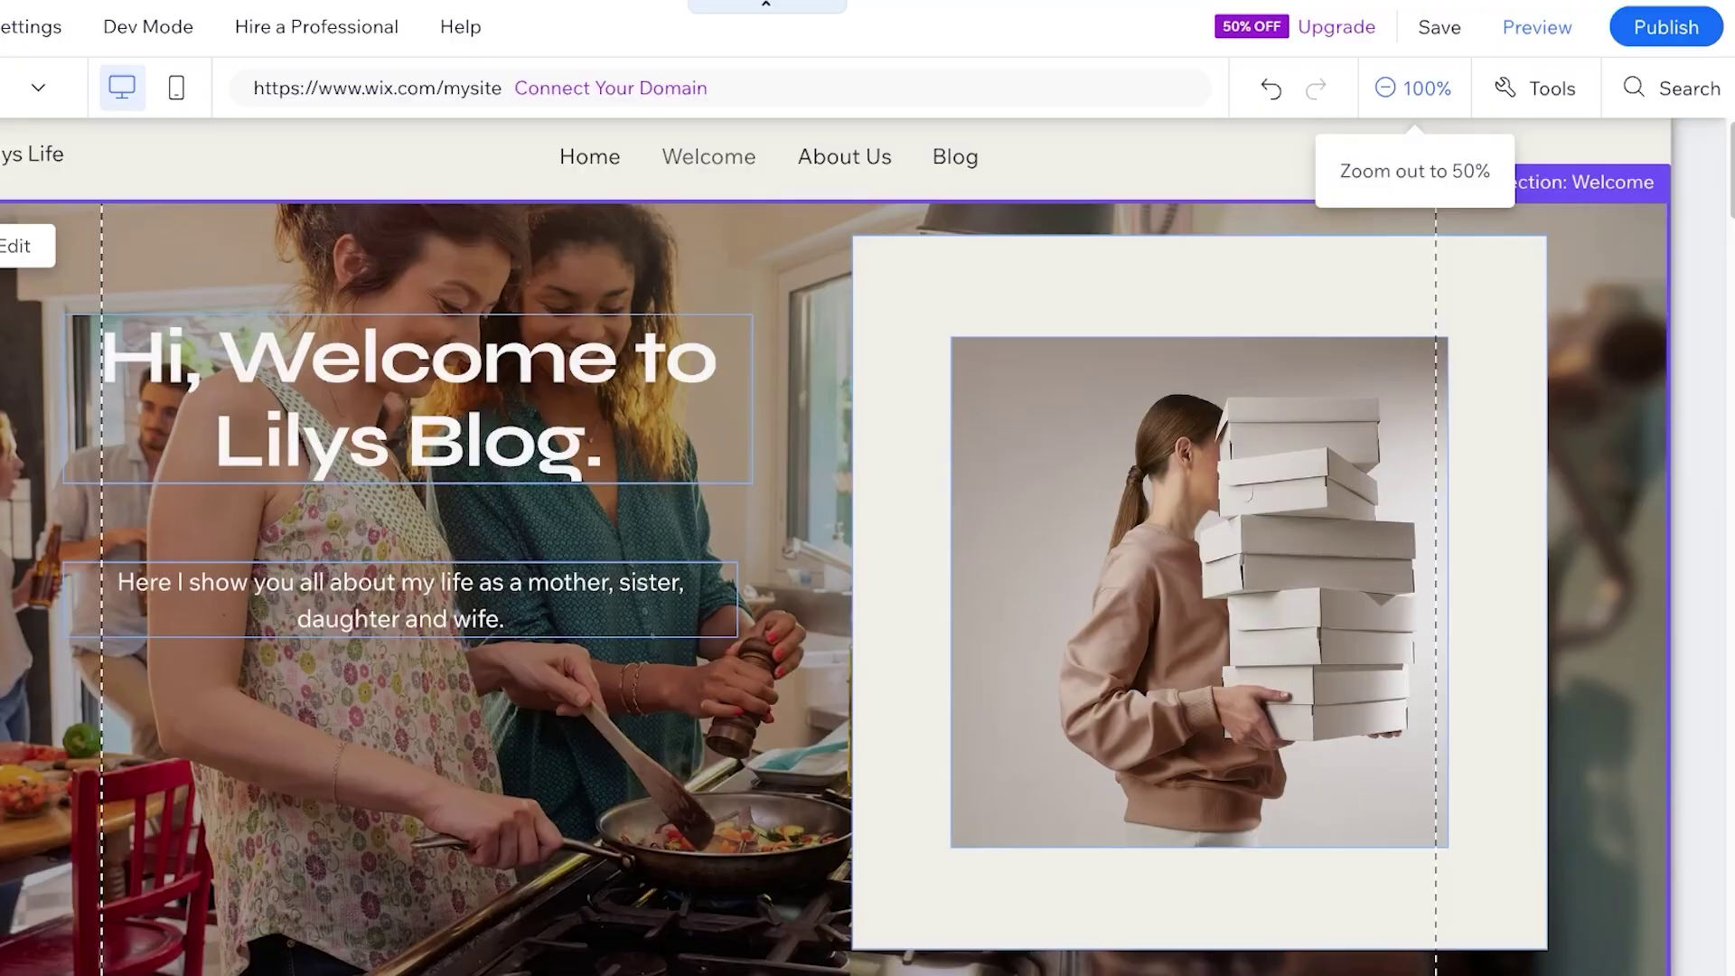
# Save the site on the free Wix.com domain, skipping the domain suggestion, and view Blog Overview in the dashboard
pyautogui.click(1439, 27)
pyautogui.click(1073, 736)
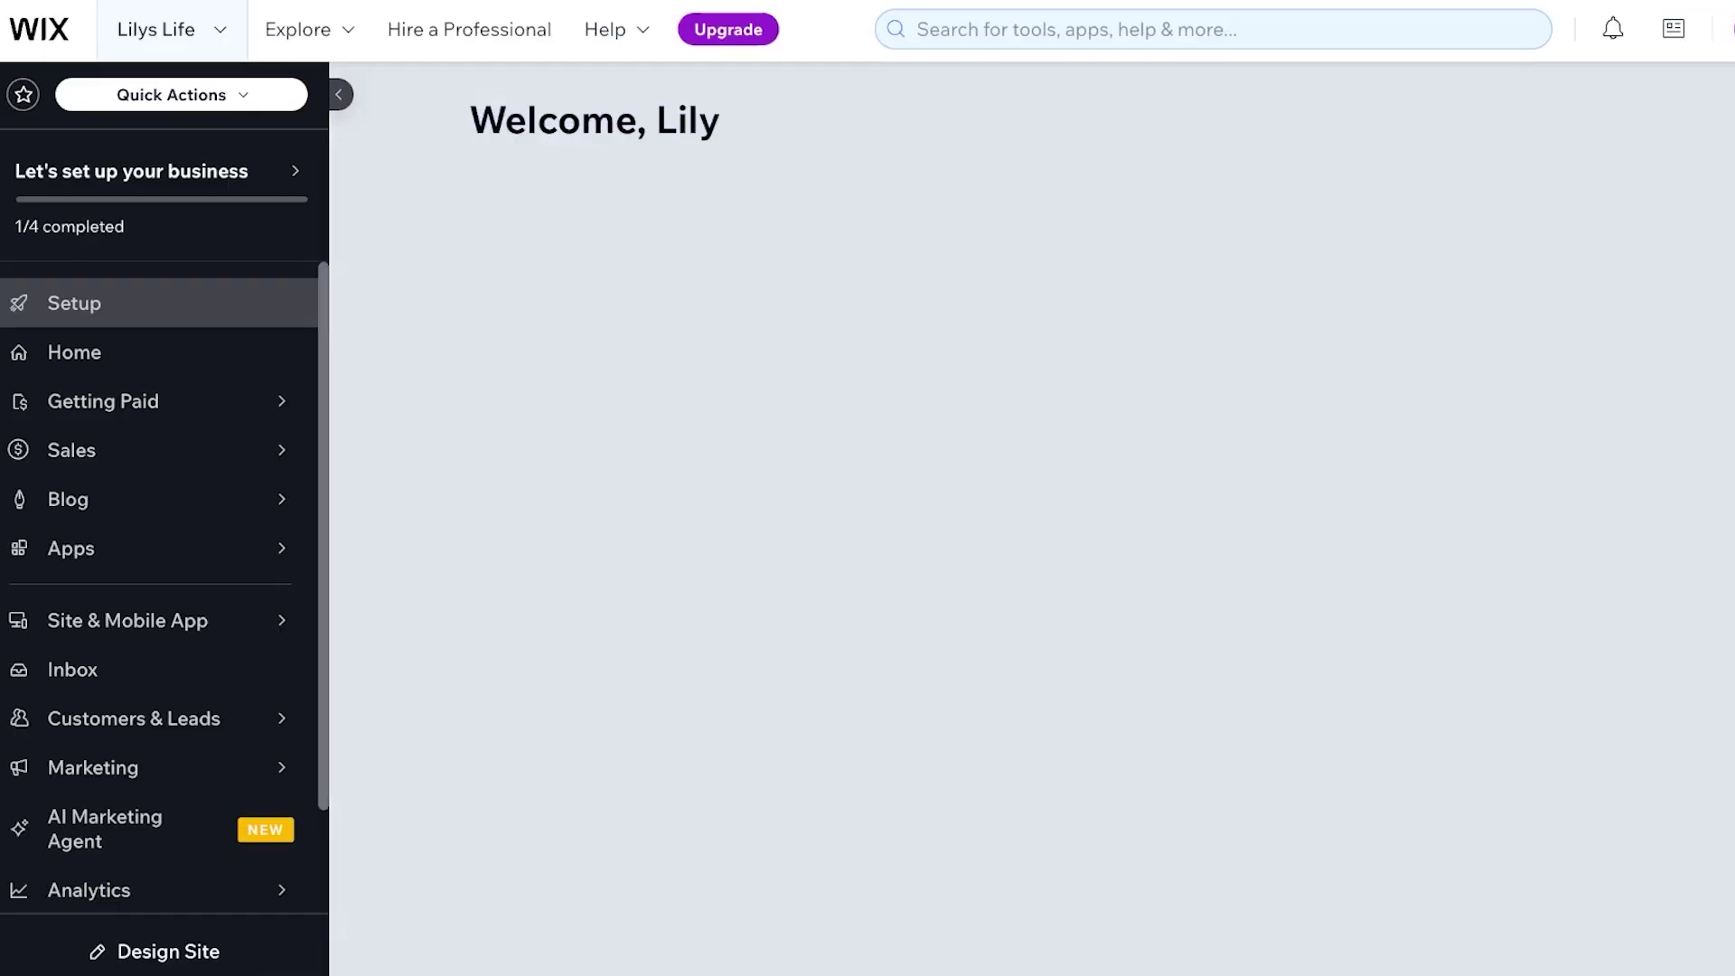
pyautogui.click(90, 499)
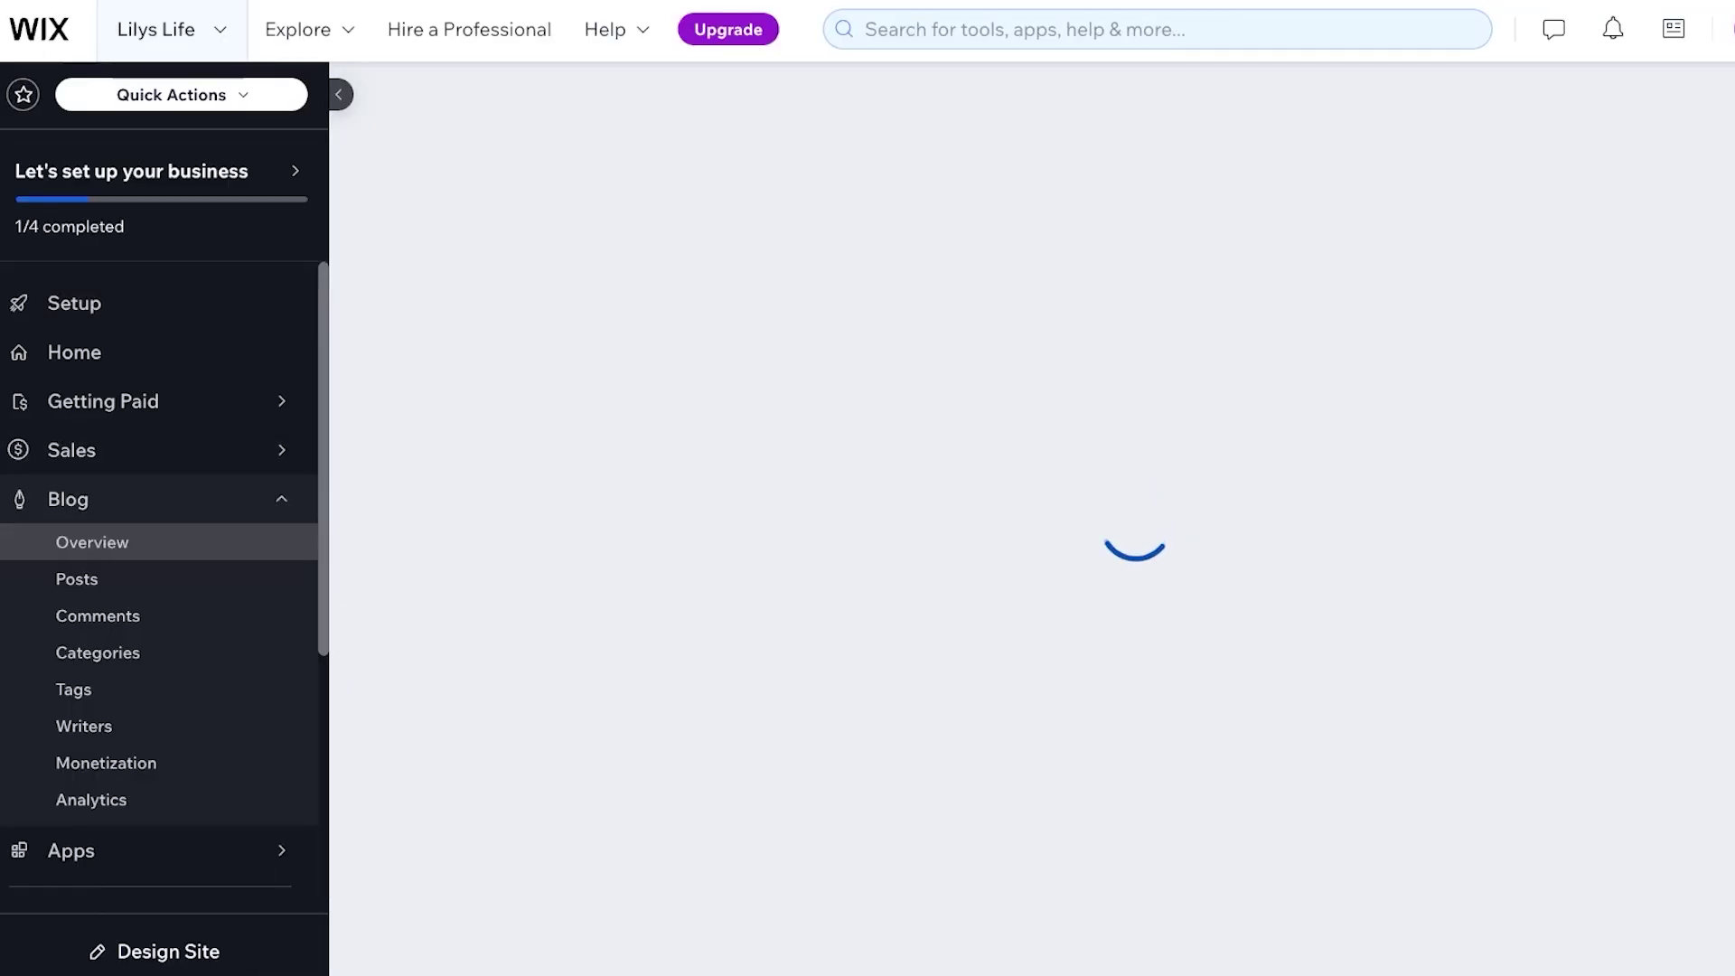